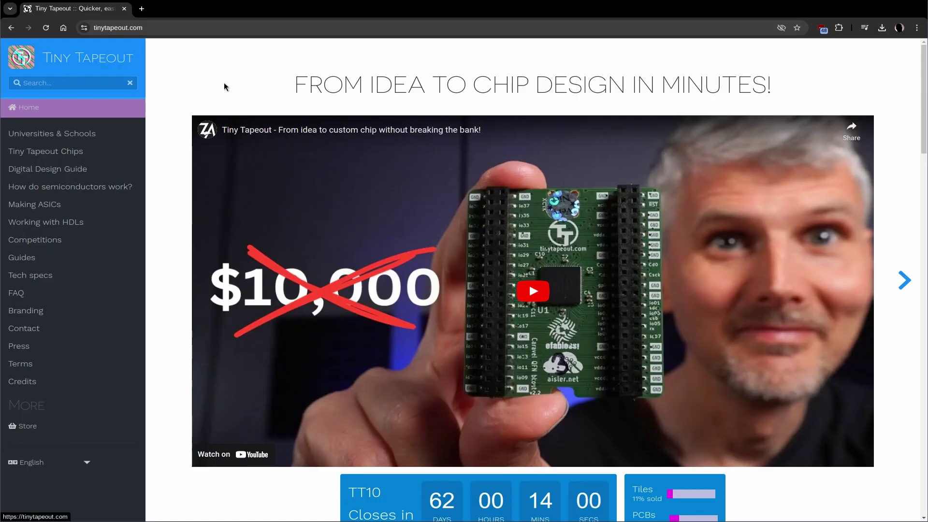
Open the Tiny Tapeout 9 (TT09) run page from the chips list and scroll to its chip map
{"action": "left_click", "coordinate": [46, 153]}
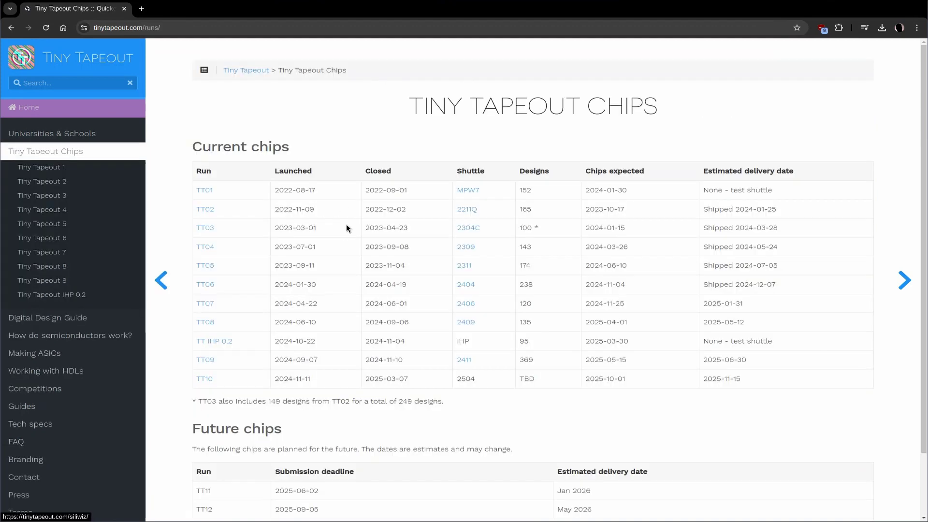
{"action": "left_click", "coordinate": [208, 360]}
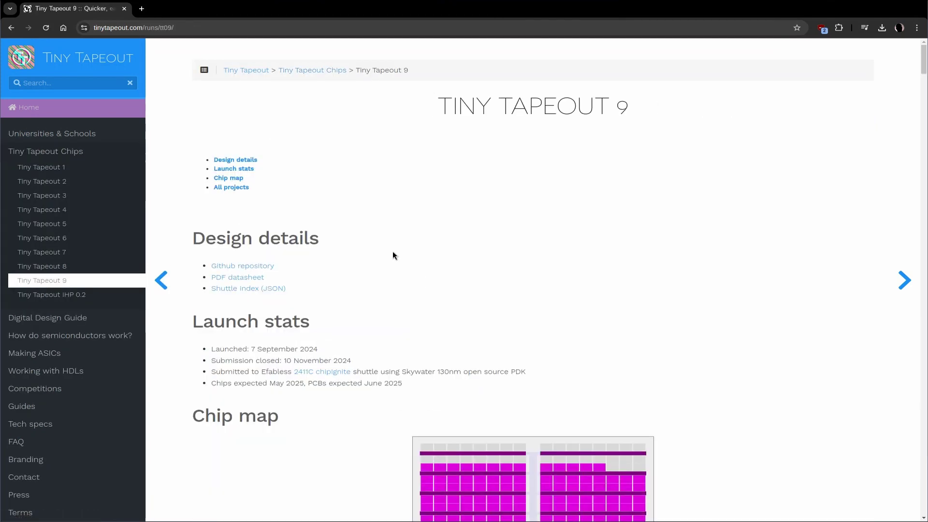
{"action": "scroll", "coordinate": [395, 255], "scroll_direction": "down", "scroll_amount": 5}
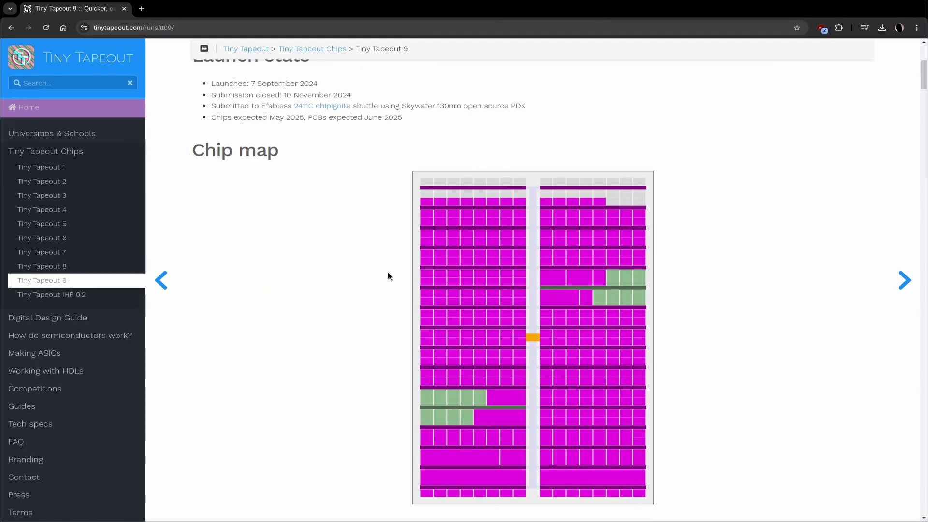
Search the page for 'ROM' and highlight the two TT09 SKY130 ROM Test rows
{"action": "key", "text": "ctrl+f"}
{"action": "type", "text": "ROM"}
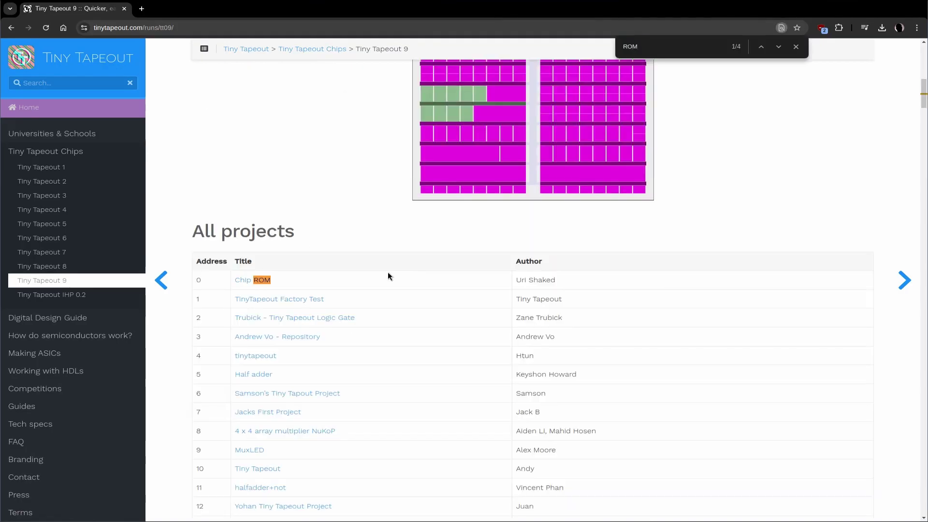
{"action": "key", "text": "Return"}
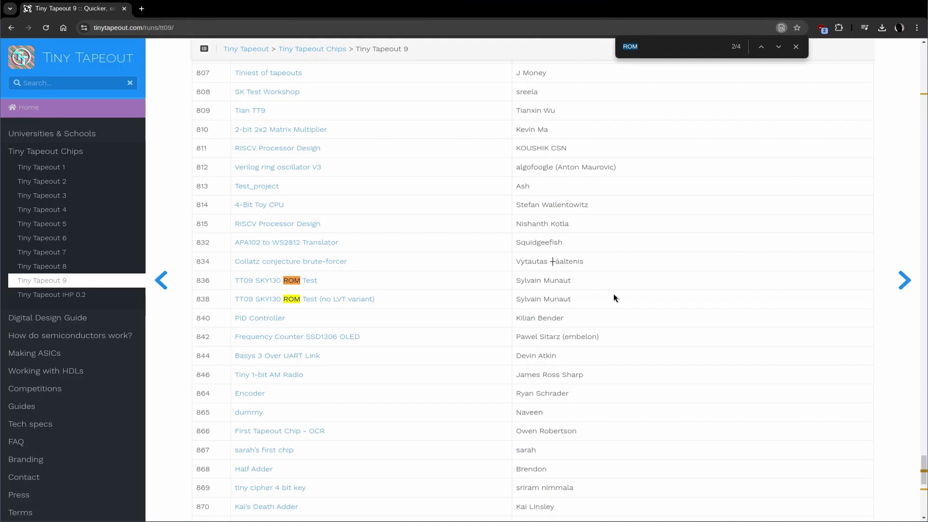
{"action": "left_click_drag", "start_coordinate": [615, 297], "coordinate": [192, 283]}
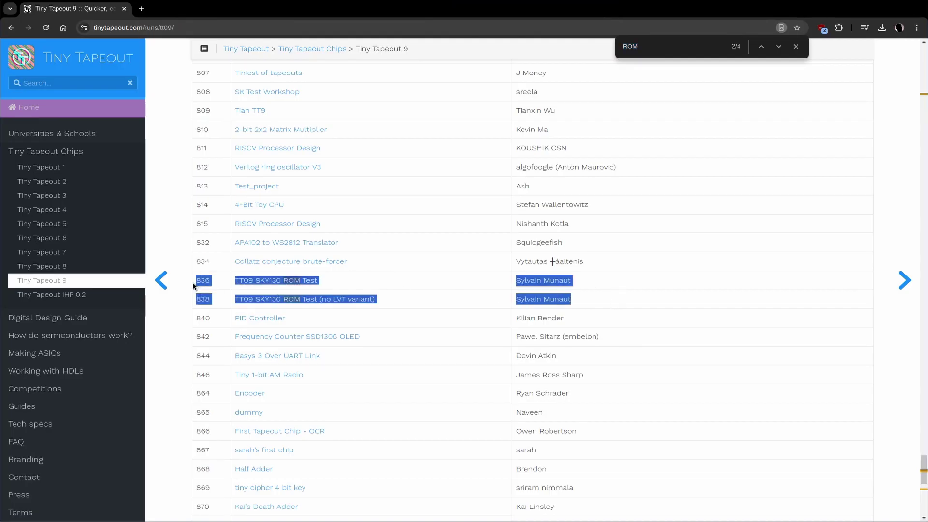
{"action": "left_click", "coordinate": [651, 307]}
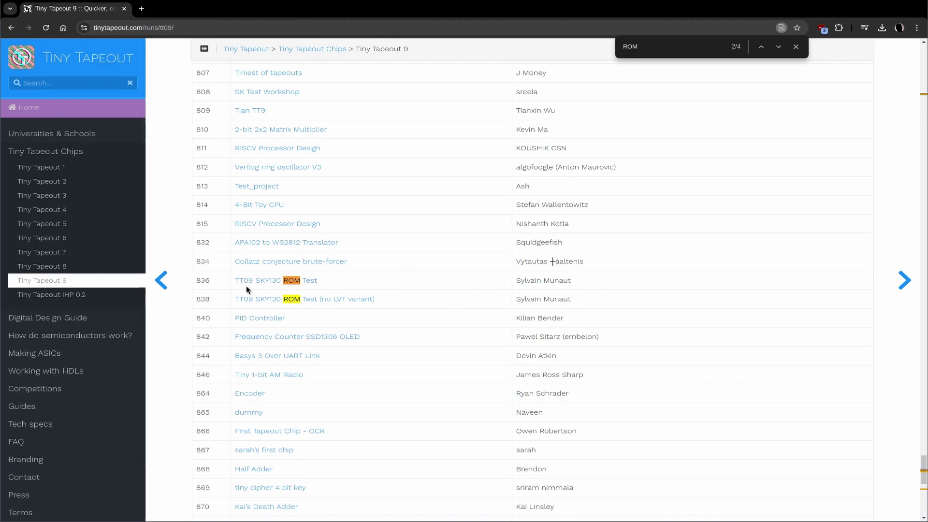
Scroll to the end of the project list and highlight the Atari 2600 project row
{"action": "scroll", "coordinate": [545, 333], "scroll_direction": "down", "scroll_amount": 10}
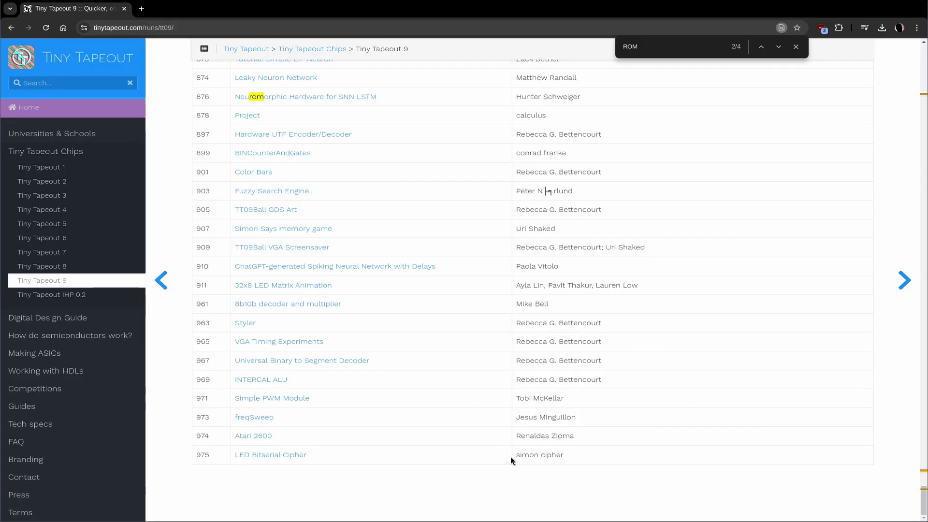
{"action": "left_click_drag", "start_coordinate": [599, 440], "coordinate": [206, 437]}
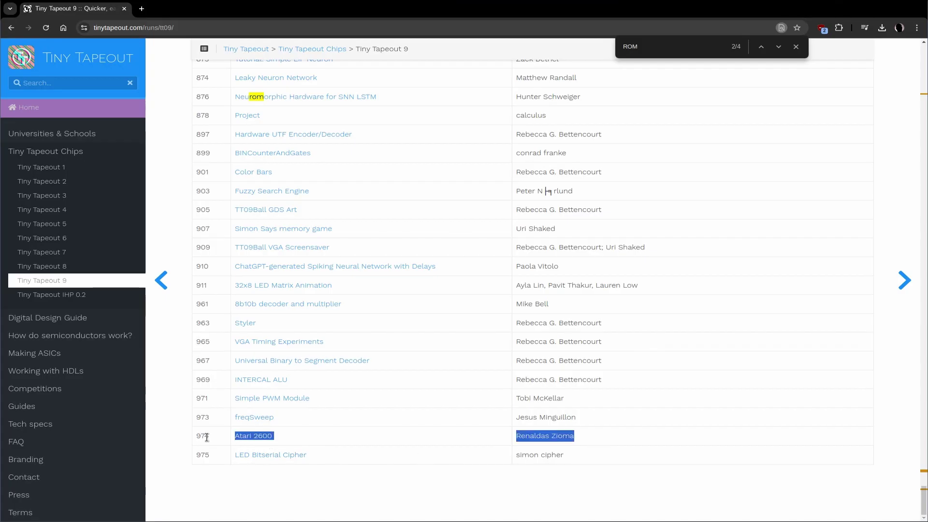
{"action": "left_click", "coordinate": [657, 443]}
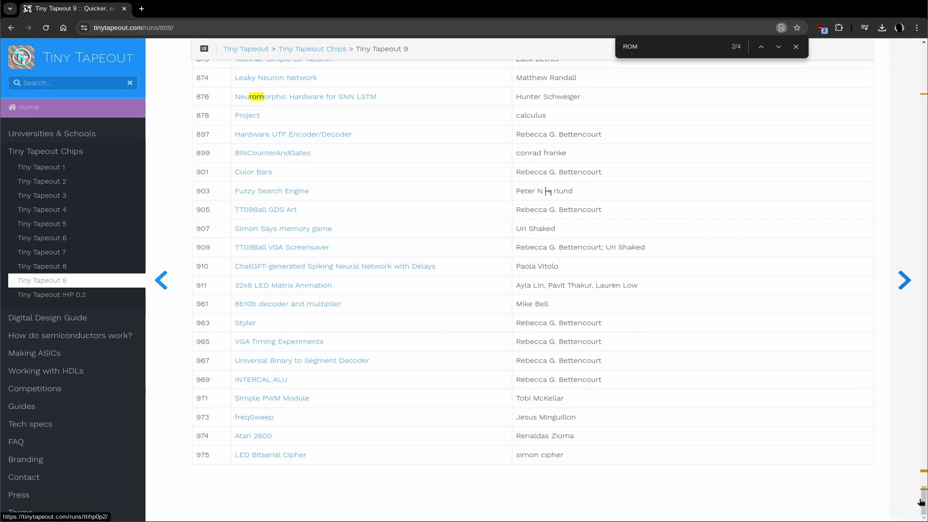
Go to the tinytapeout-09 GitHub repository and open its Tapeout CI2411 release
{"action": "key", "text": "Home"}
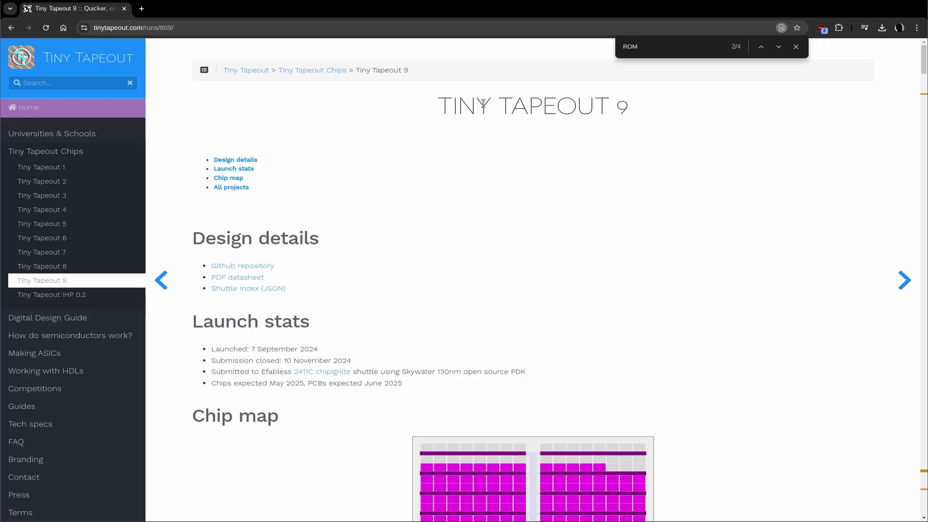
{"action": "left_click", "coordinate": [240, 265]}
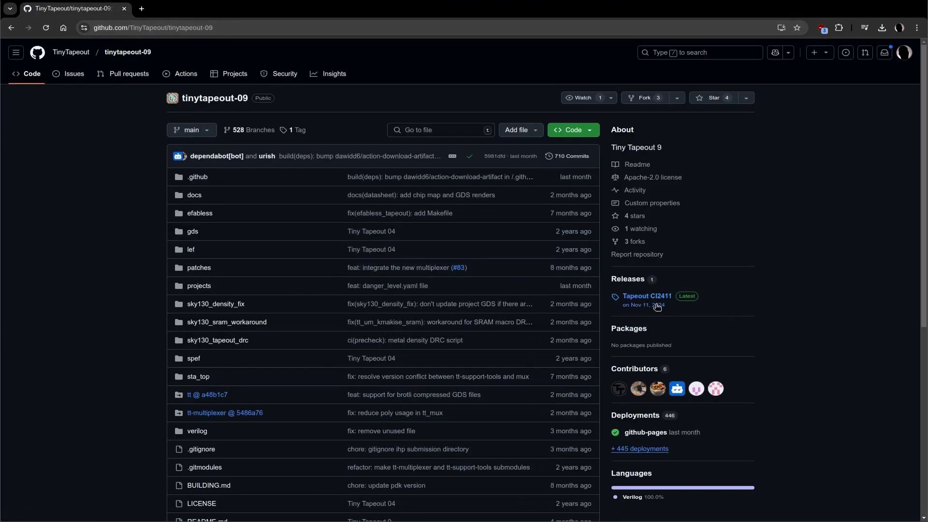
{"action": "left_click", "coordinate": [650, 296]}
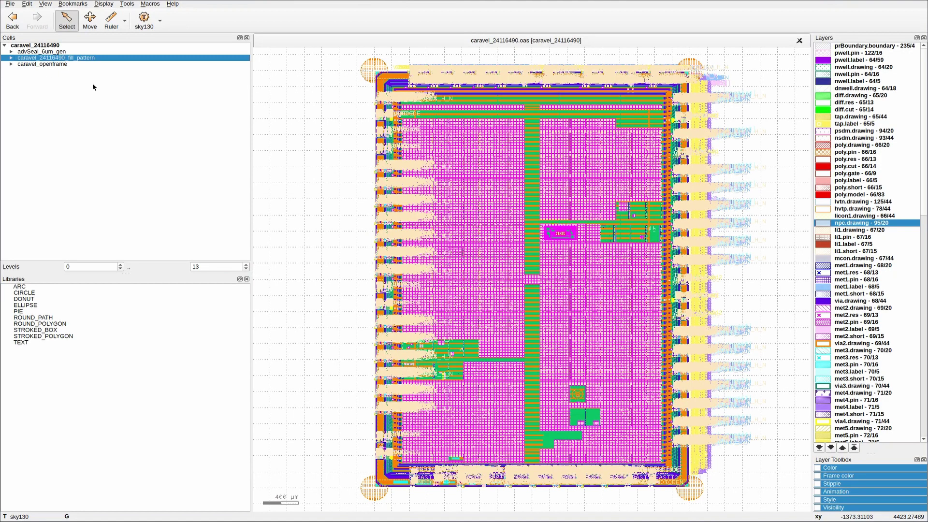
Hide the fill_pattern and advSeal_6um_gen cells, then switch off all layers
{"action": "right_click", "coordinate": [63, 60]}
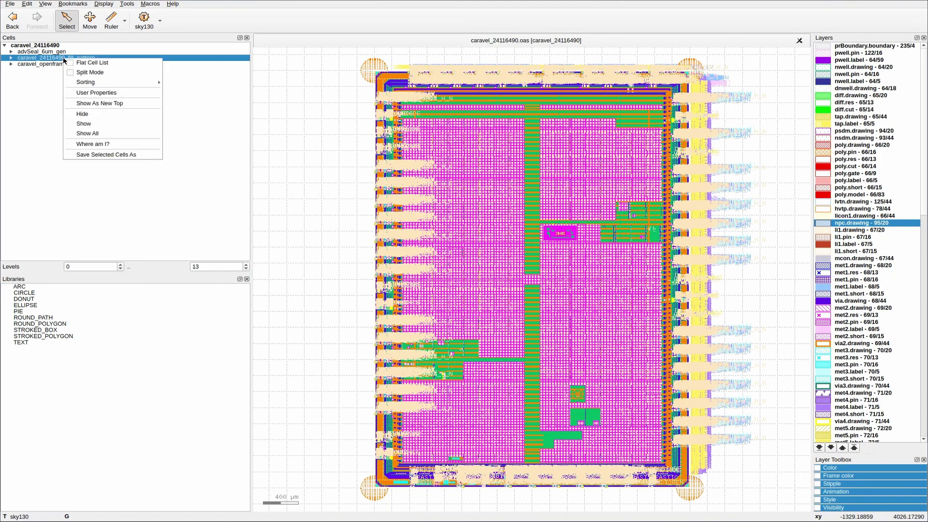
{"action": "left_click", "coordinate": [101, 116]}
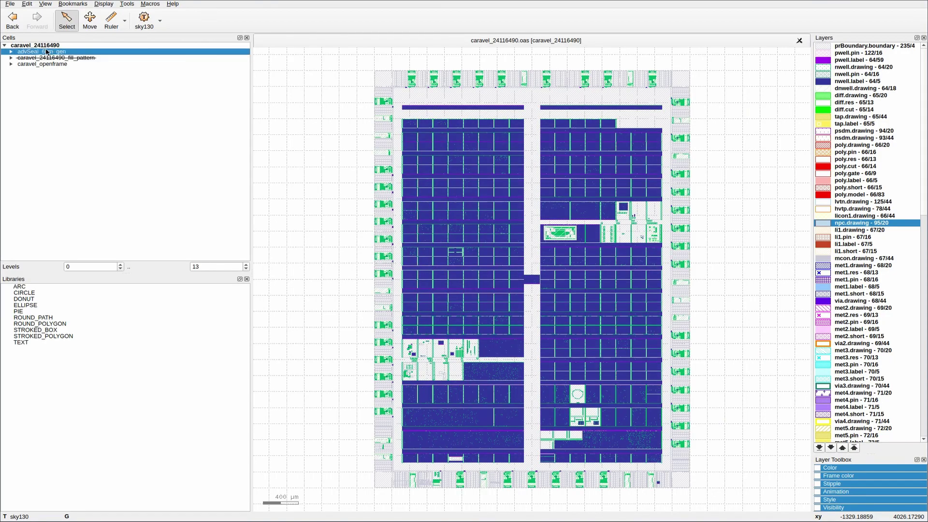
{"action": "right_click", "coordinate": [47, 51]}
{"action": "left_click", "coordinate": [96, 105]}
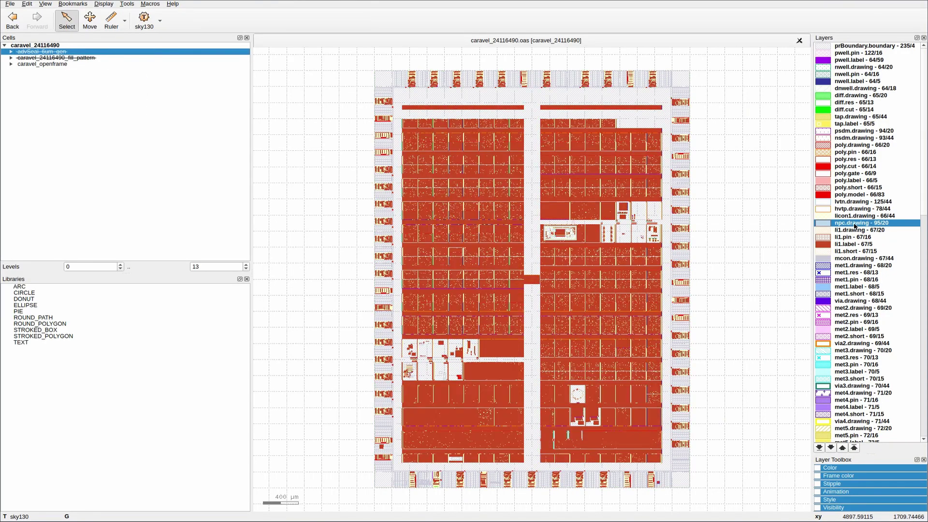
{"action": "right_click", "coordinate": [854, 225]}
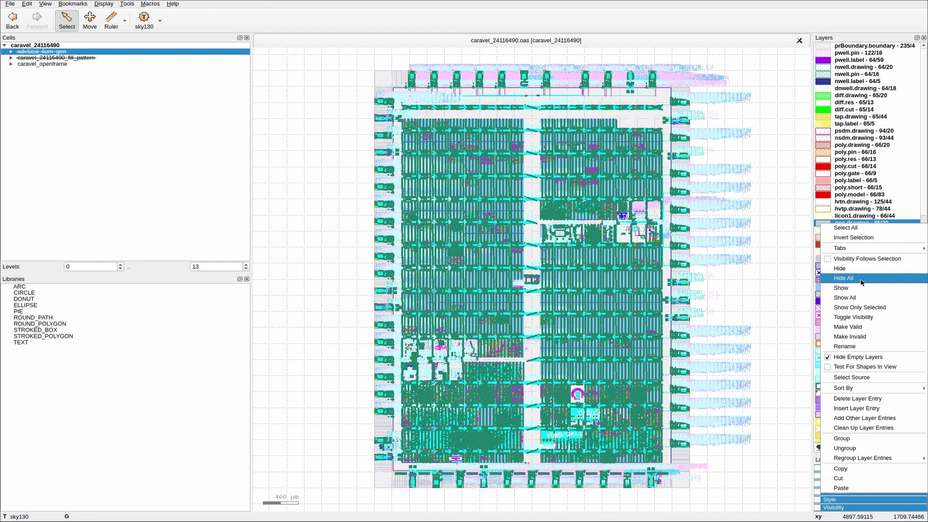
{"action": "left_click", "coordinate": [861, 283]}
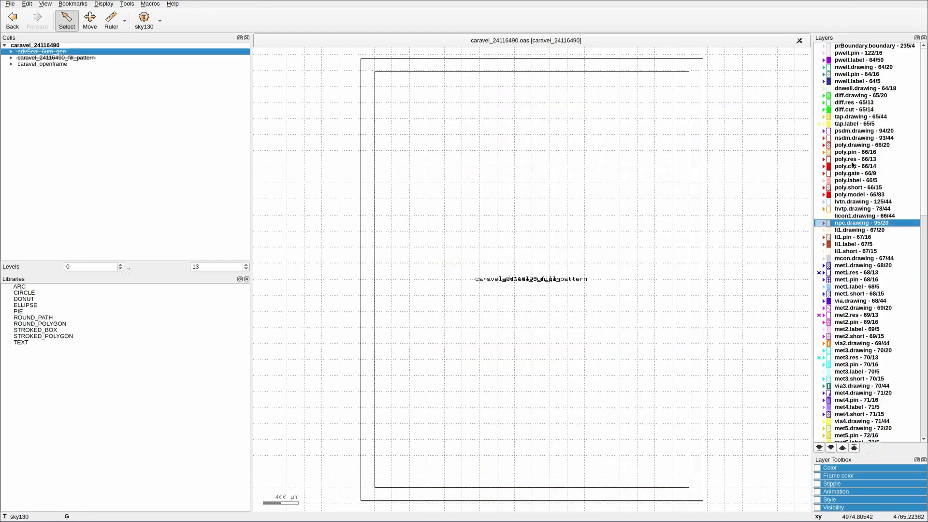
Turn on only poly.drawing and zoom into the ROM test tile, briefly selecting its lower block
{"action": "double_click", "coordinate": [849, 147]}
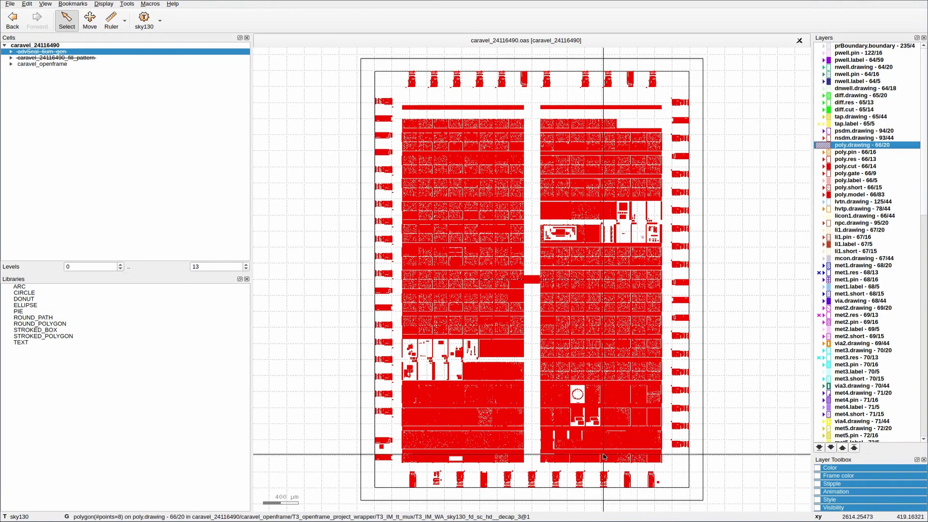
{"action": "scroll", "coordinate": [594, 397], "scroll_direction": "up", "scroll_amount": 2}
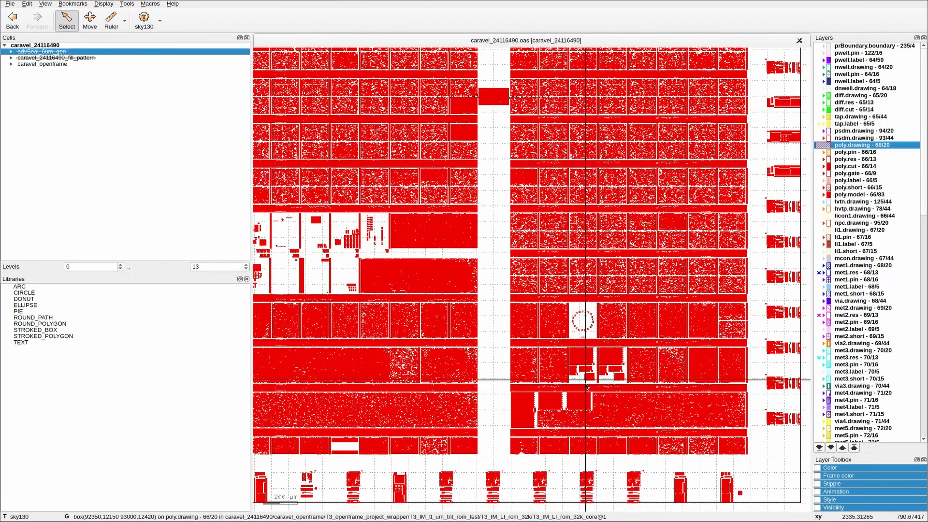
{"action": "scroll", "coordinate": [580, 419], "scroll_direction": "up", "scroll_amount": 2}
{"action": "scroll", "coordinate": [580, 420], "scroll_direction": "down", "scroll_amount": 1}
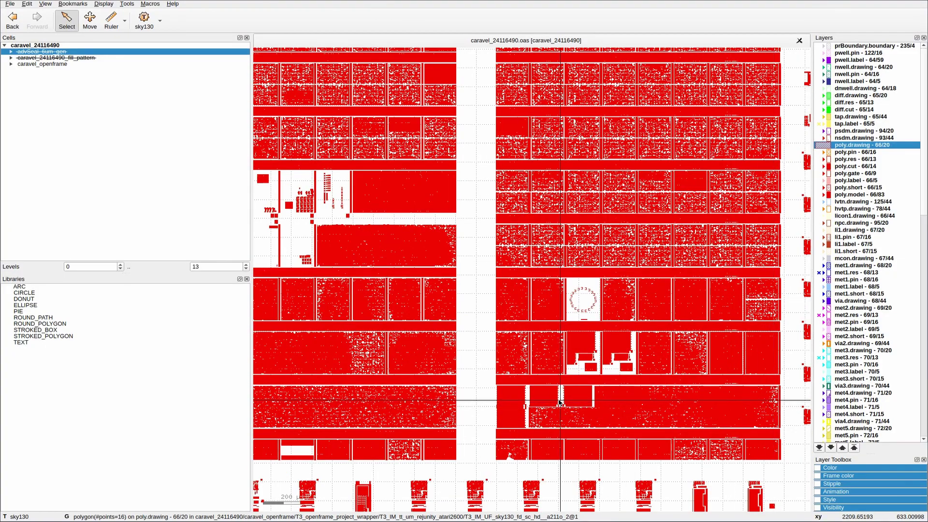
{"action": "left_click_drag", "start_coordinate": [482, 437], "coordinate": [786, 384]}
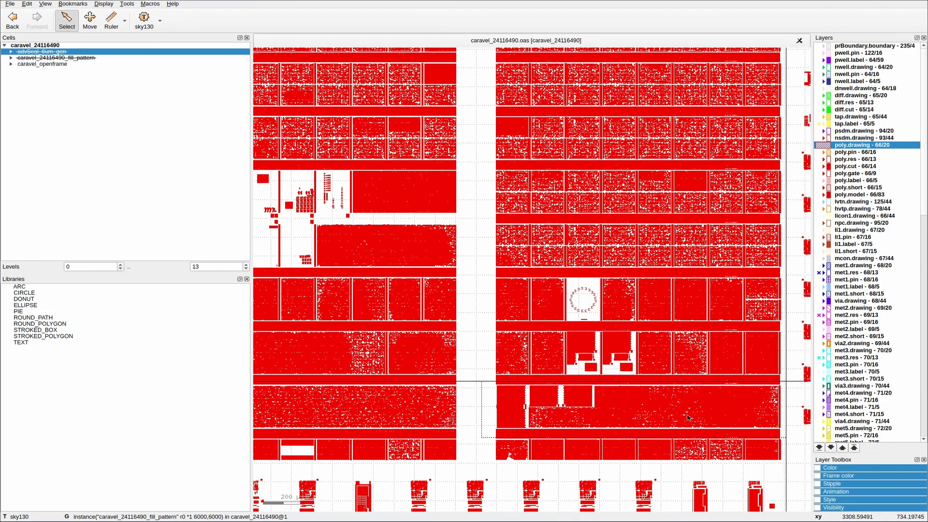
{"action": "left_click", "coordinate": [474, 429]}
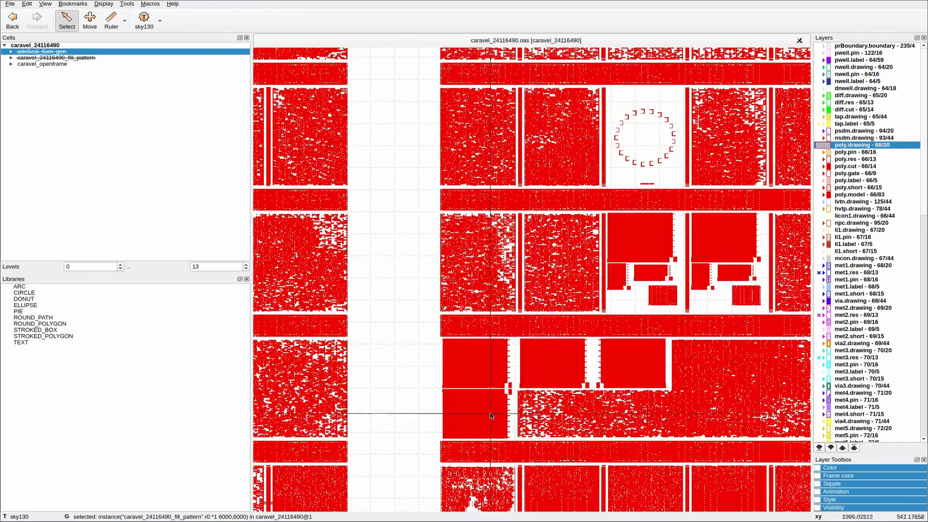
{"action": "scroll", "coordinate": [487, 329], "scroll_direction": "up", "scroll_amount": 3}
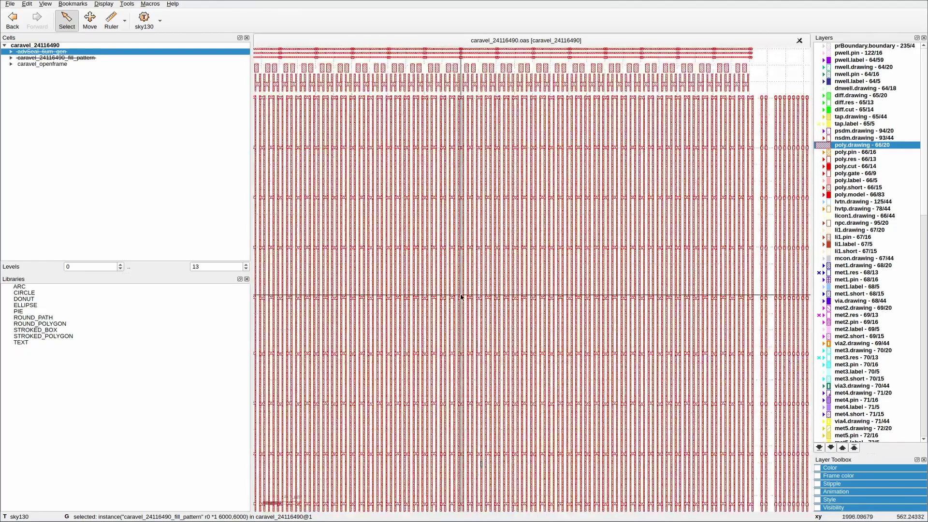
{"action": "scroll", "coordinate": [521, 336], "scroll_direction": "down", "scroll_amount": 1}
{"action": "scroll", "coordinate": [520, 339], "scroll_direction": "up", "scroll_amount": 2}
{"action": "scroll", "coordinate": [520, 339], "scroll_direction": "down", "scroll_amount": 3}
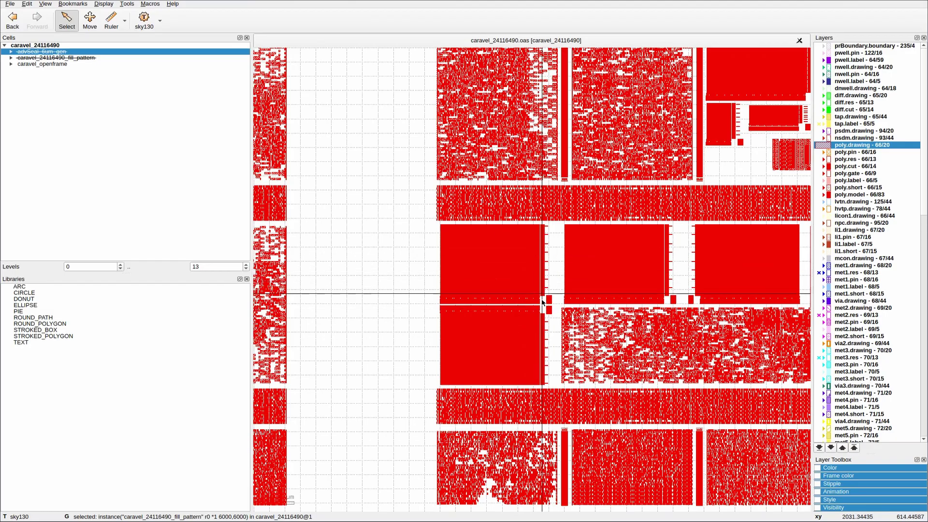
{"action": "scroll", "coordinate": [337, 253], "scroll_direction": "down", "scroll_amount": 2}
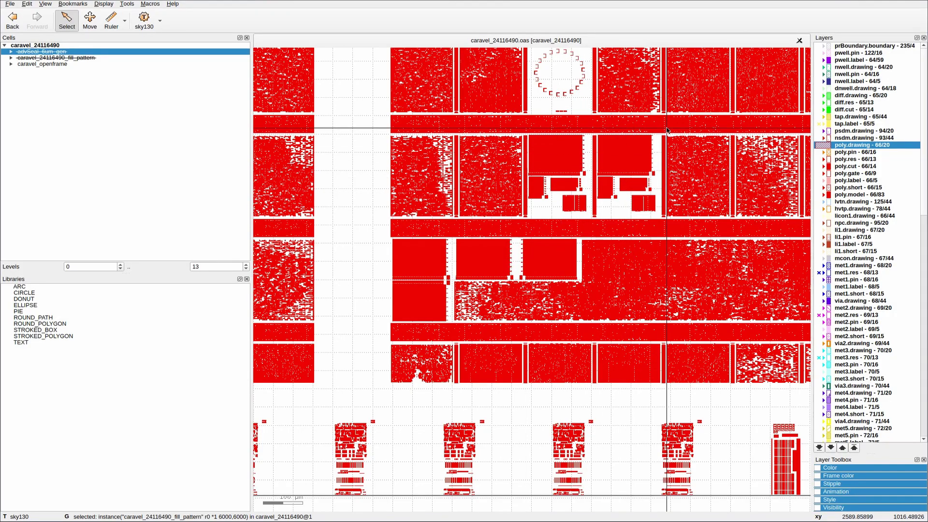
Zoom in and out around the ROM test tile in the layout view
{"action": "scroll", "coordinate": [608, 151], "scroll_direction": "up", "scroll_amount": 1}
{"action": "scroll", "coordinate": [504, 160], "scroll_direction": "up", "scroll_amount": 2}
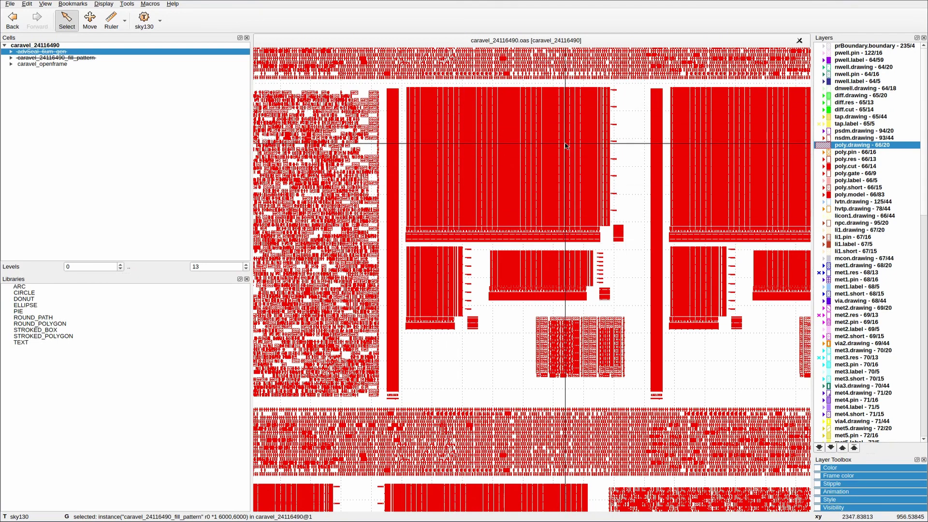
{"action": "scroll", "coordinate": [559, 140], "scroll_direction": "down", "scroll_amount": 1}
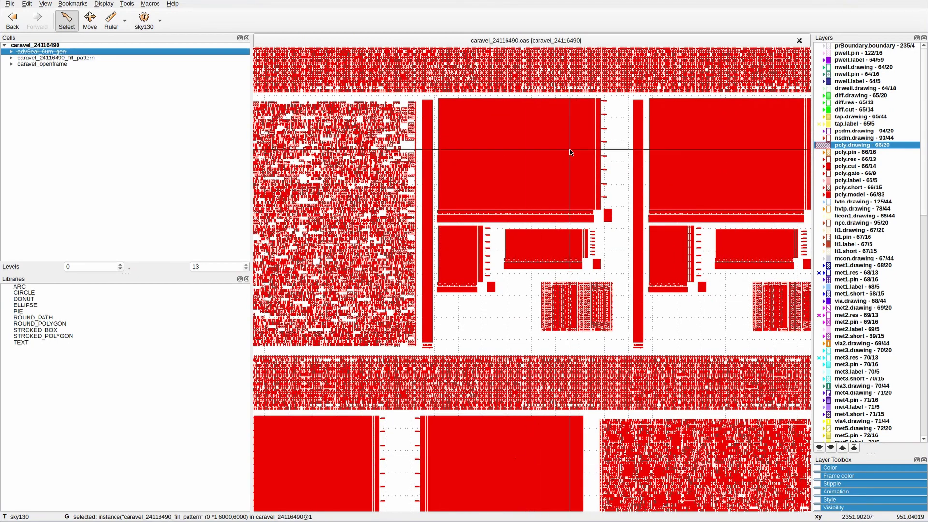
{"action": "scroll", "coordinate": [504, 143], "scroll_direction": "up", "scroll_amount": 2}
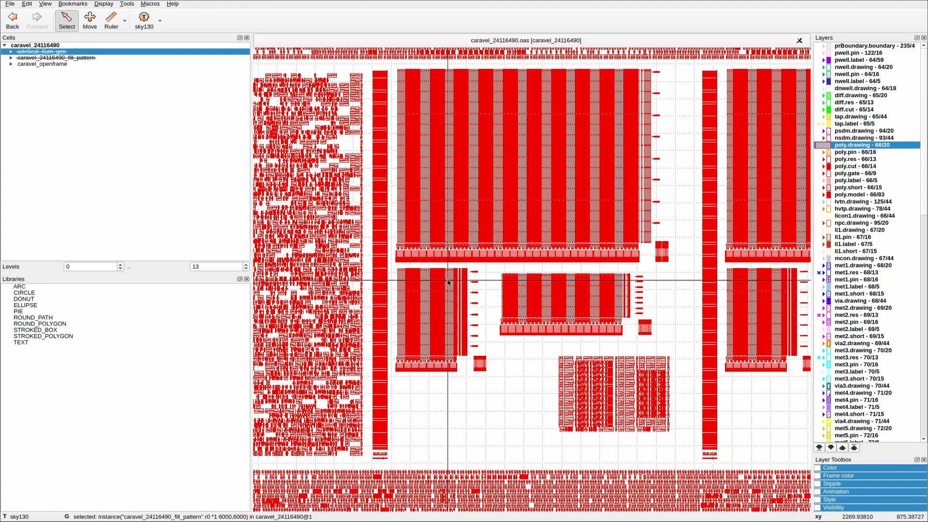
{"action": "scroll", "coordinate": [453, 293], "scroll_direction": "up", "scroll_amount": 1}
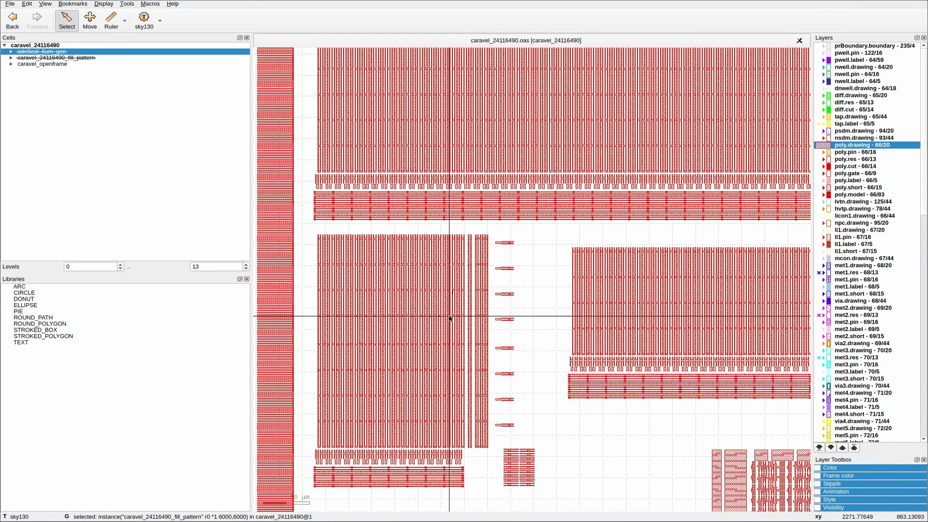
{"action": "scroll", "coordinate": [447, 319], "scroll_direction": "up", "scroll_amount": 1}
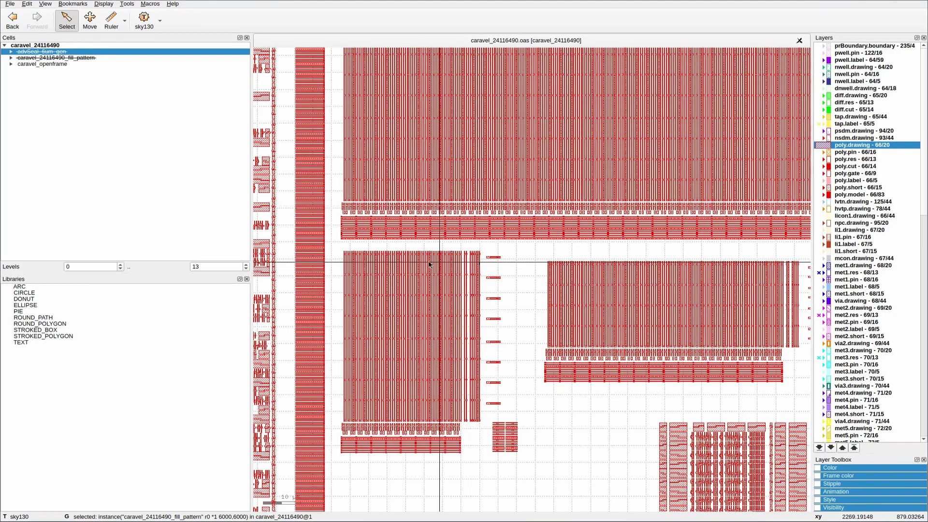
{"action": "scroll", "coordinate": [468, 334], "scroll_direction": "up", "scroll_amount": 1}
{"action": "scroll", "coordinate": [580, 343], "scroll_direction": "up", "scroll_amount": 1}
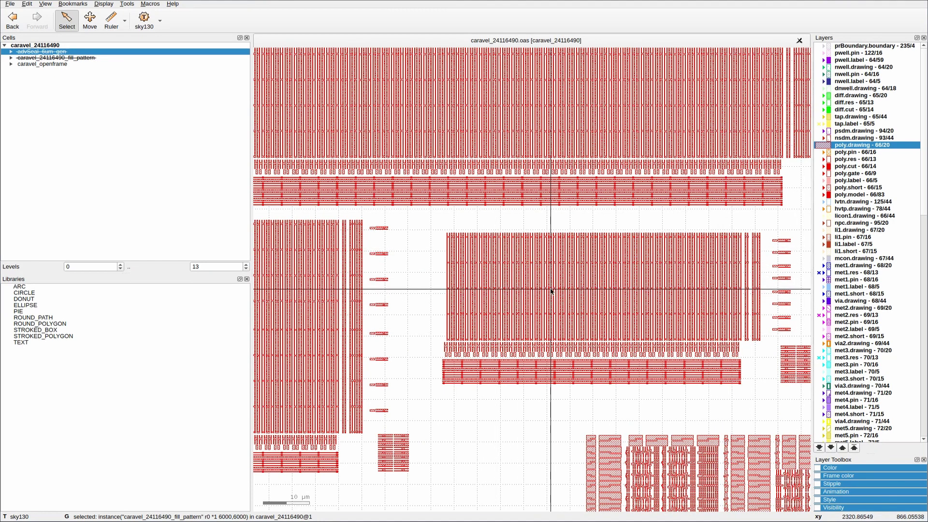
{"action": "scroll", "coordinate": [498, 290], "scroll_direction": "up", "scroll_amount": 3}
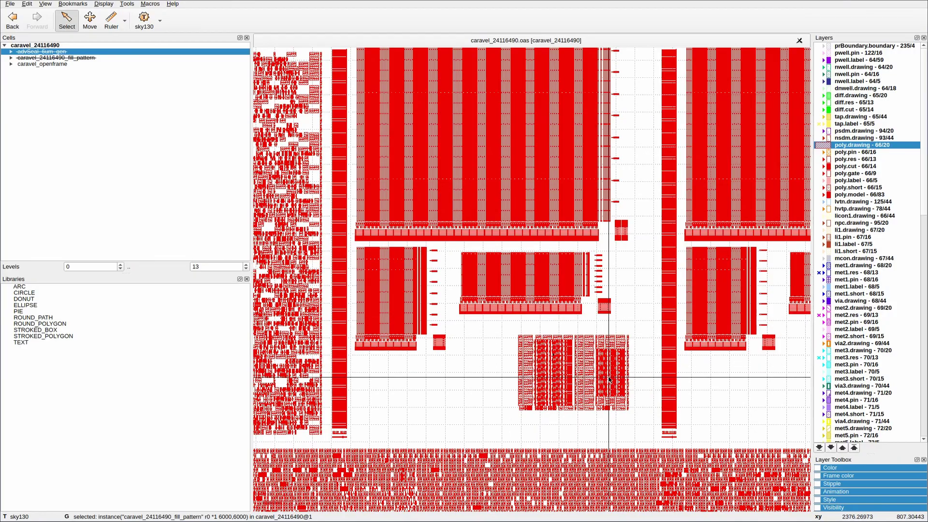
{"action": "scroll", "coordinate": [592, 383], "scroll_direction": "up", "scroll_amount": 2}
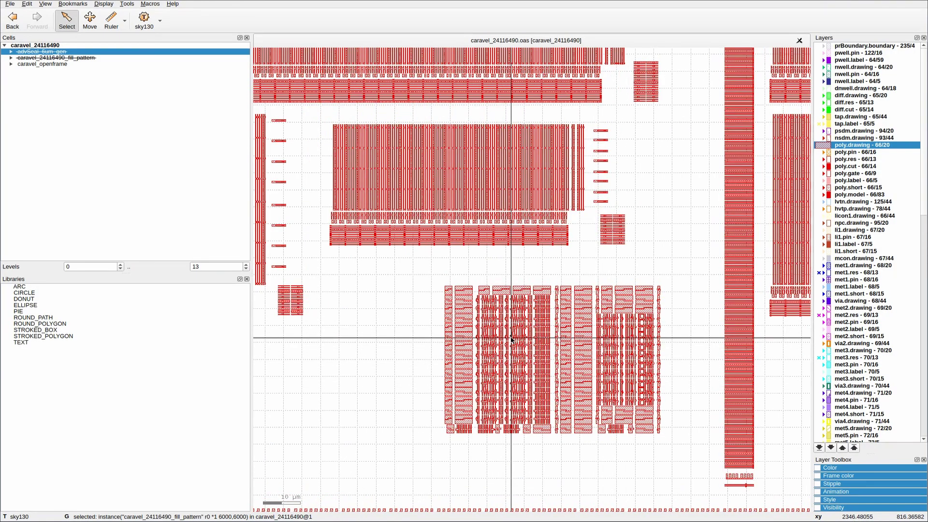
{"action": "scroll", "coordinate": [511, 338], "scroll_direction": "down", "scroll_amount": 3}
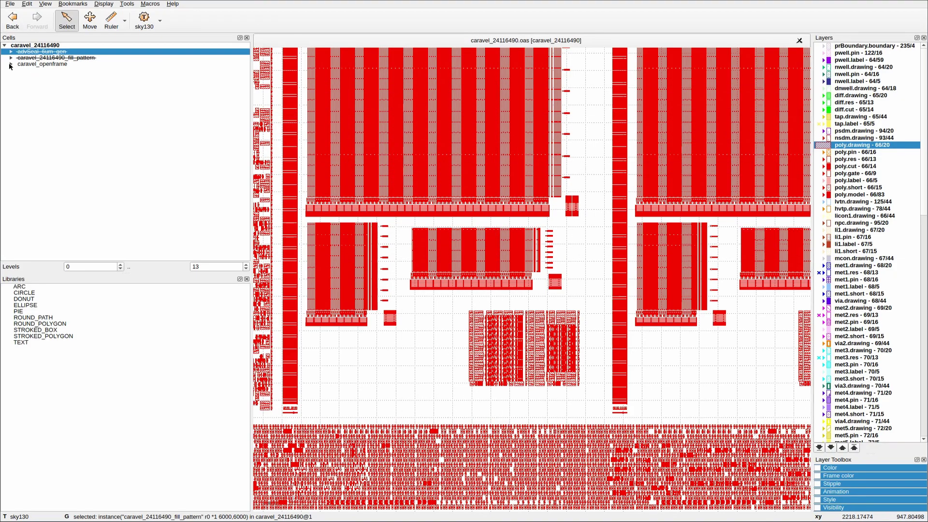
Expand the project wrapper and show T3_IM_tt_um_tnt_rom_test as the new top cell
{"action": "left_click", "coordinate": [17, 77]}
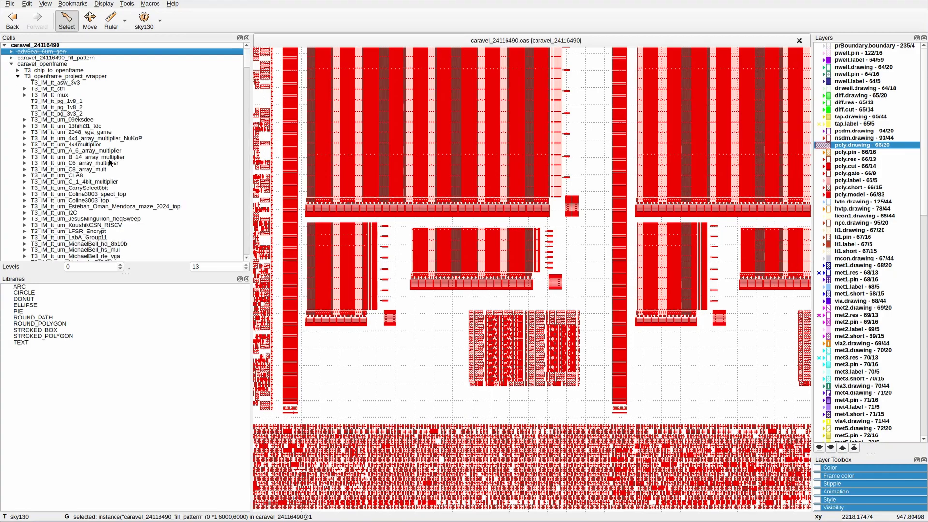
{"action": "scroll", "coordinate": [124, 144], "scroll_direction": "down", "scroll_amount": 20}
{"action": "right_click", "coordinate": [97, 128]}
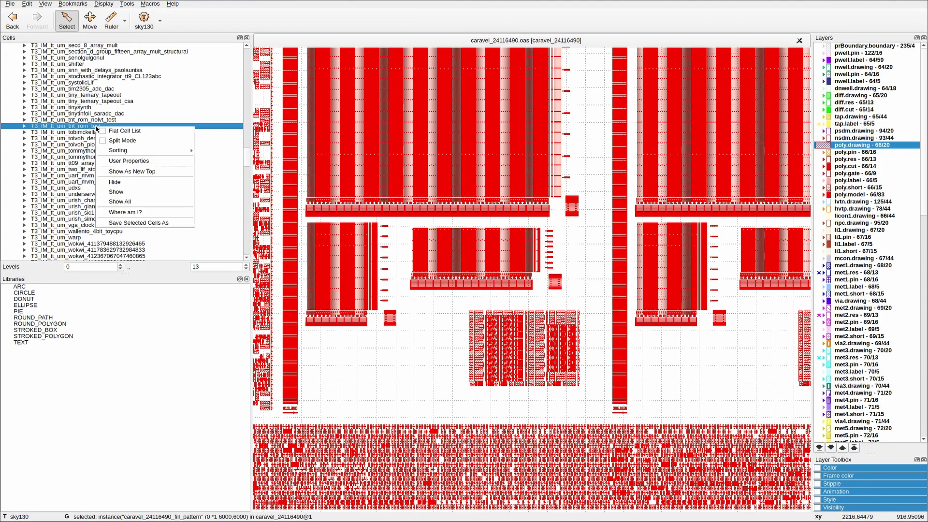
{"action": "left_click", "coordinate": [137, 173]}
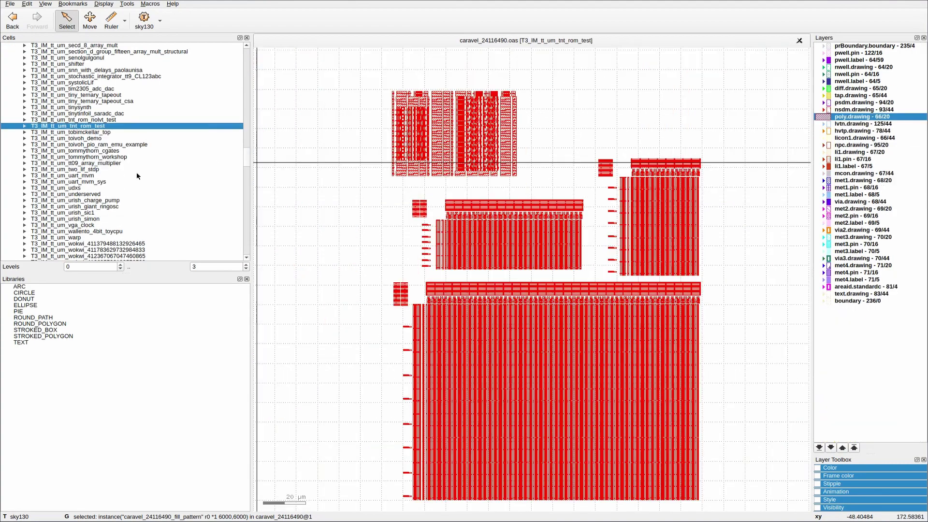
Show T3_IM_LI_rom_32k as the new top cell and hide the poly.drawing layer
{"action": "left_click", "coordinate": [24, 126]}
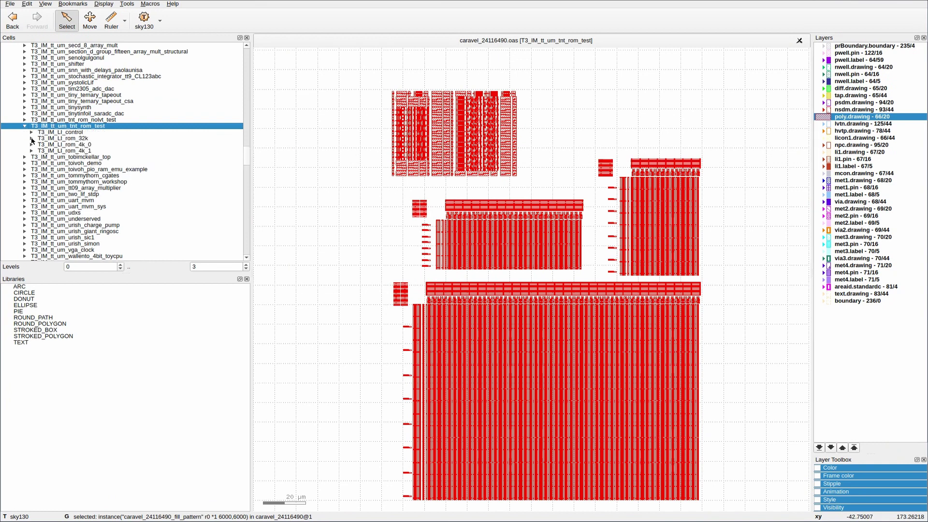
{"action": "left_click", "coordinate": [31, 139]}
{"action": "left_click", "coordinate": [71, 139]}
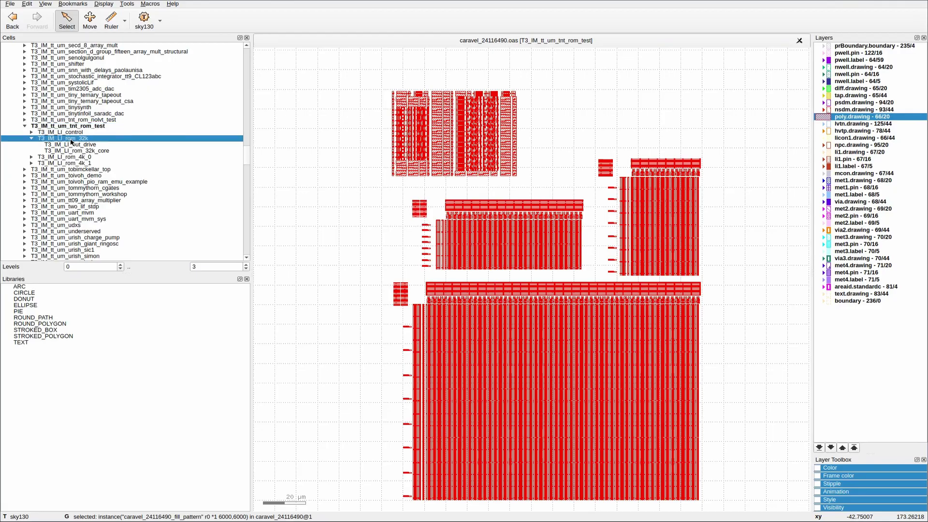
{"action": "right_click", "coordinate": [72, 141]}
{"action": "left_click", "coordinate": [116, 184]}
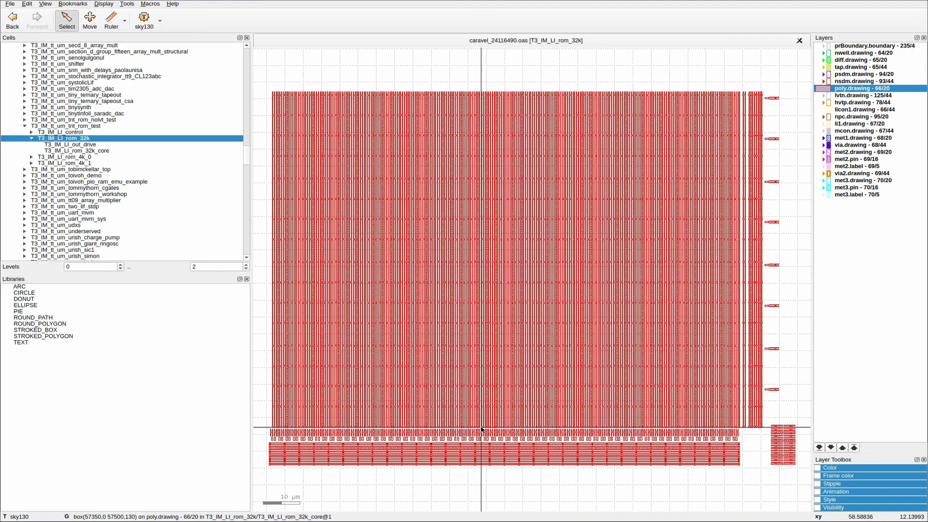
{"action": "double_click", "coordinate": [852, 88]}
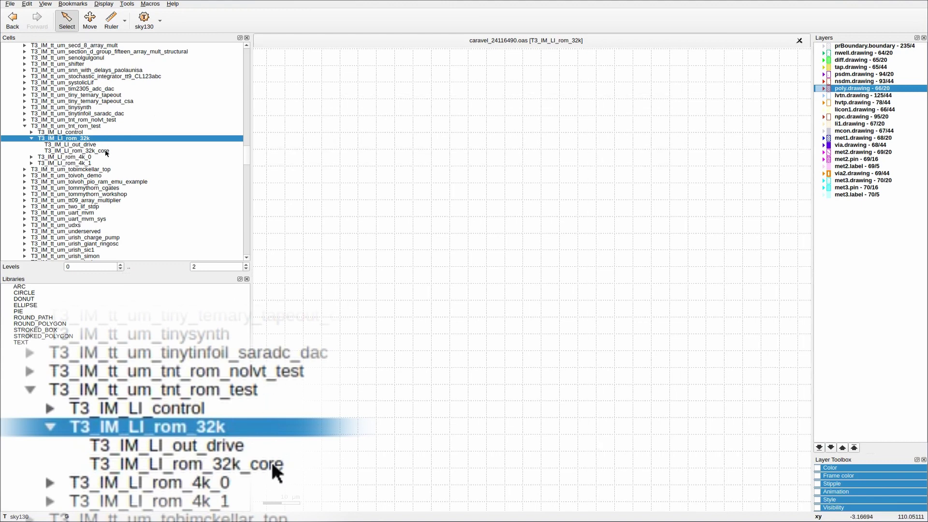
Browse the rom_32k_core and out_drive child cells and limit hierarchy display to levels 0–1
{"action": "left_click", "coordinate": [69, 151]}
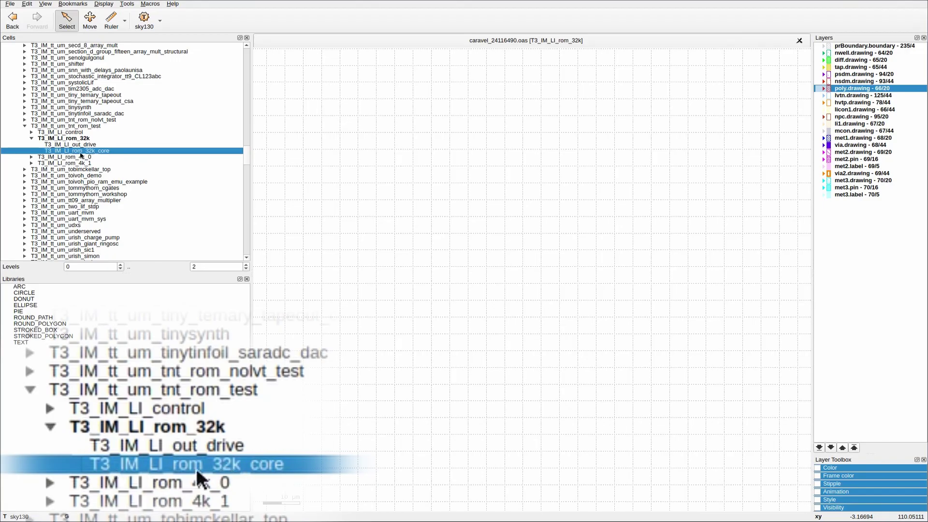
{"action": "left_click", "coordinate": [84, 145]}
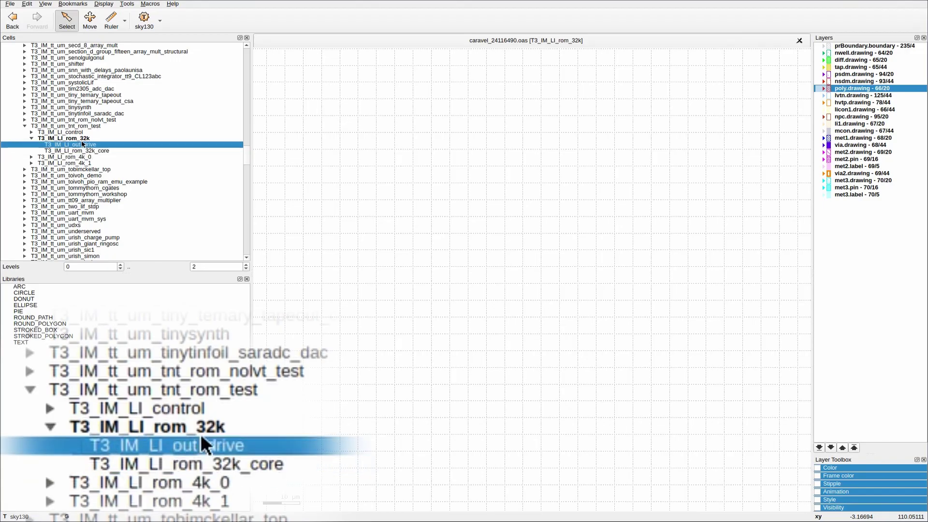
{"action": "left_click", "coordinate": [83, 139]}
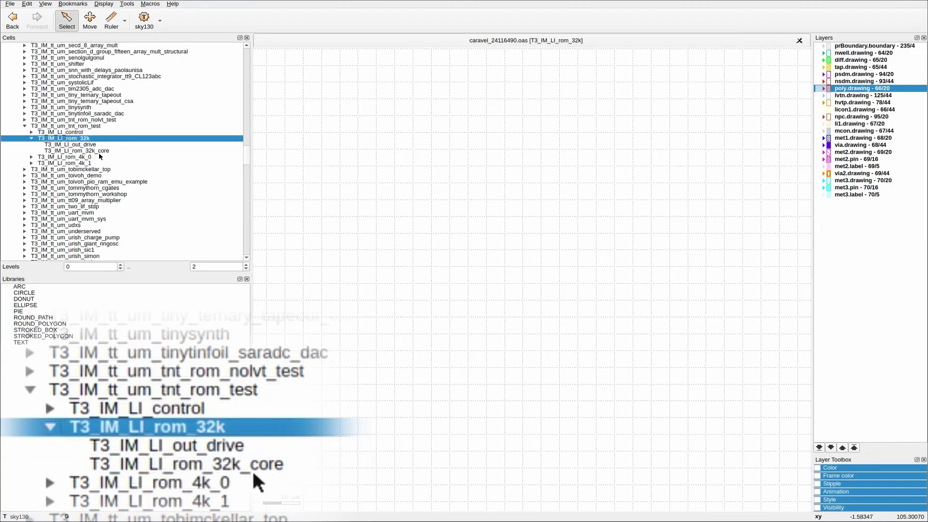
{"action": "left_click", "coordinate": [68, 157]}
{"action": "left_click", "coordinate": [77, 151]}
{"action": "left_click", "coordinate": [246, 268]}
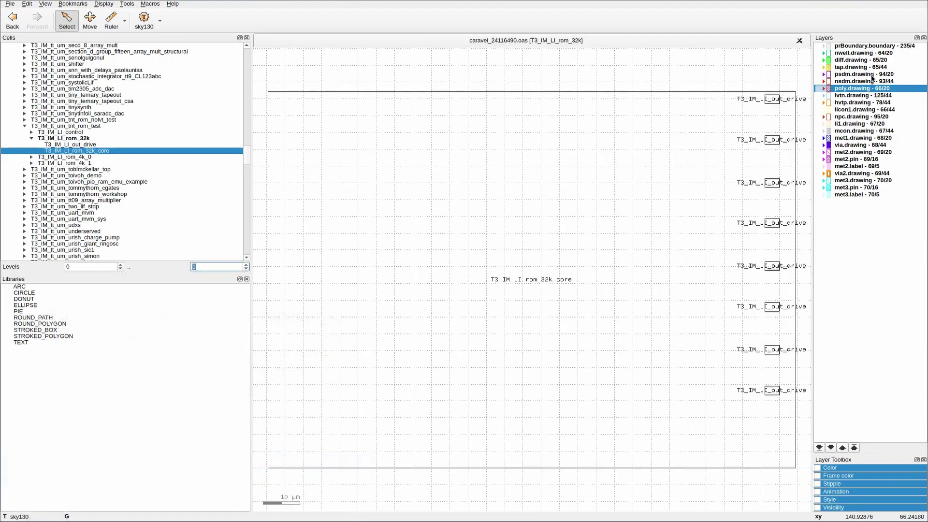
Show T3_IM_LI_rom_32k_core as the new top cell and make all layers visible
{"action": "right_click", "coordinate": [83, 153]}
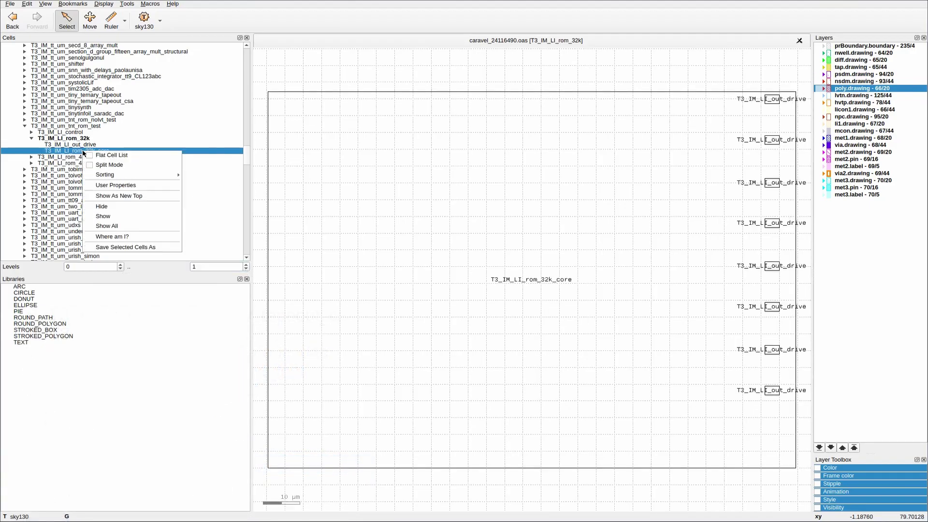
{"action": "left_click", "coordinate": [122, 196]}
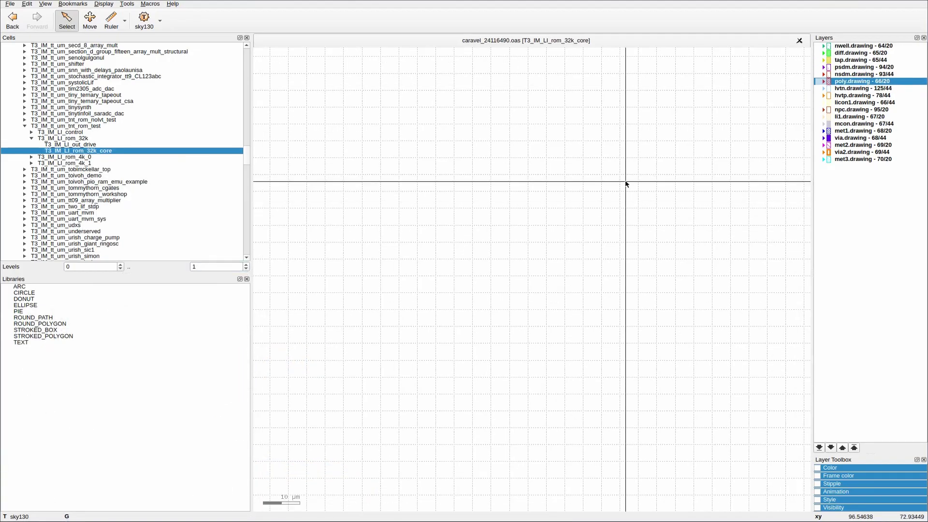
{"action": "right_click", "coordinate": [878, 111]}
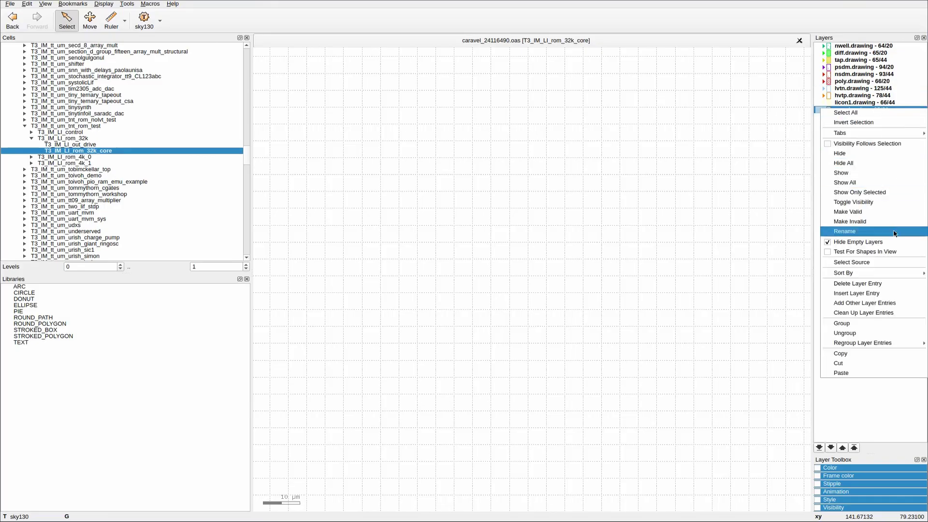
{"action": "left_click", "coordinate": [851, 182]}
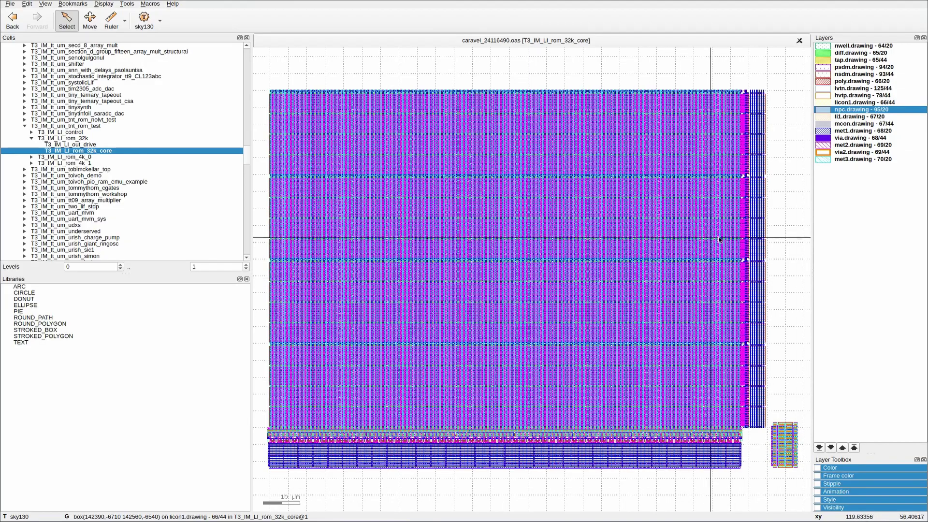
Show T3_IM_LI_rom_32k as top cell again and hide its T3_IM_LI_rom_32k_core subcell
{"action": "left_click", "coordinate": [74, 138]}
{"action": "right_click", "coordinate": [74, 137]}
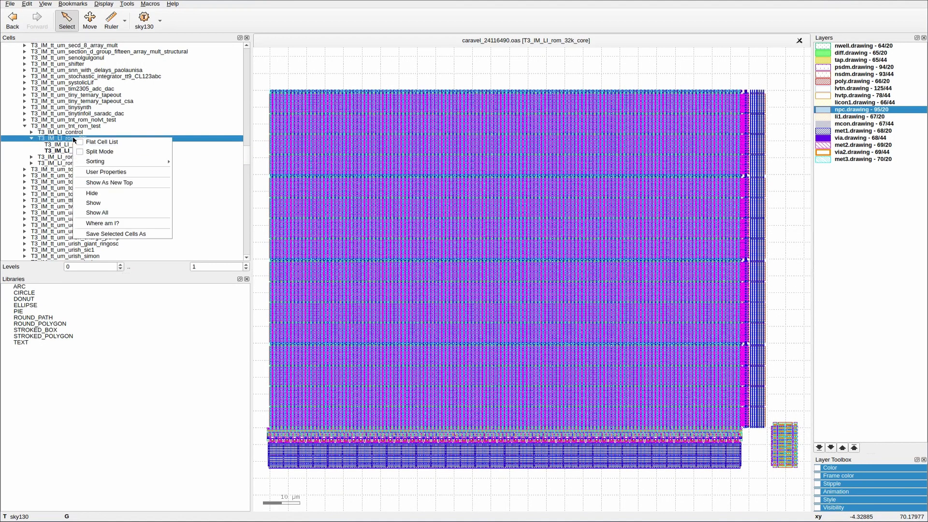
{"action": "left_click", "coordinate": [137, 184]}
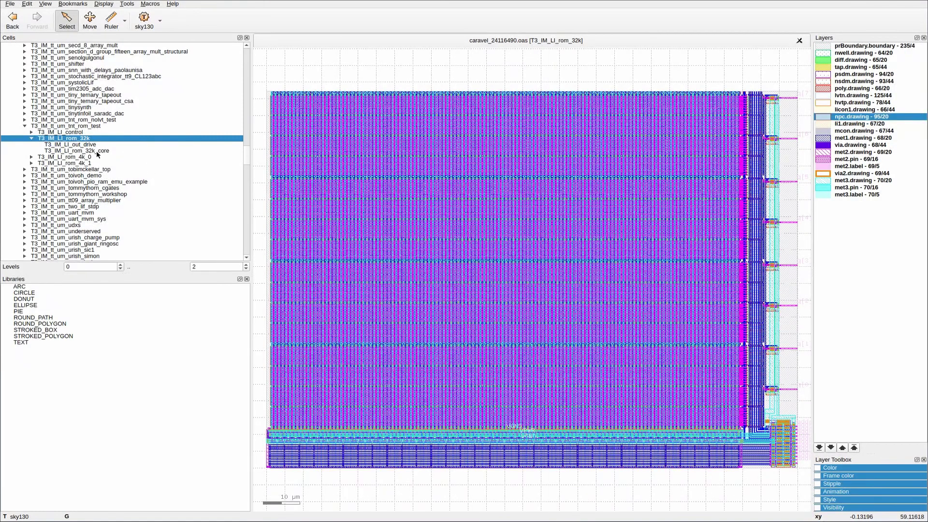
{"action": "left_click", "coordinate": [97, 151]}
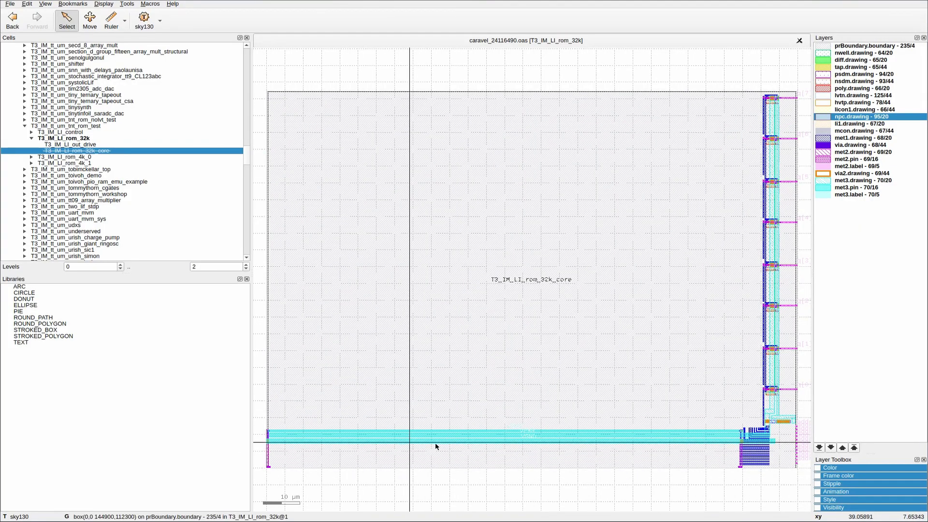
Zoom around the core's lower edge and unhide T3_IM_LI_rom_32k_core to show its transistors
{"action": "scroll", "coordinate": [321, 449], "scroll_direction": "up", "scroll_amount": 8}
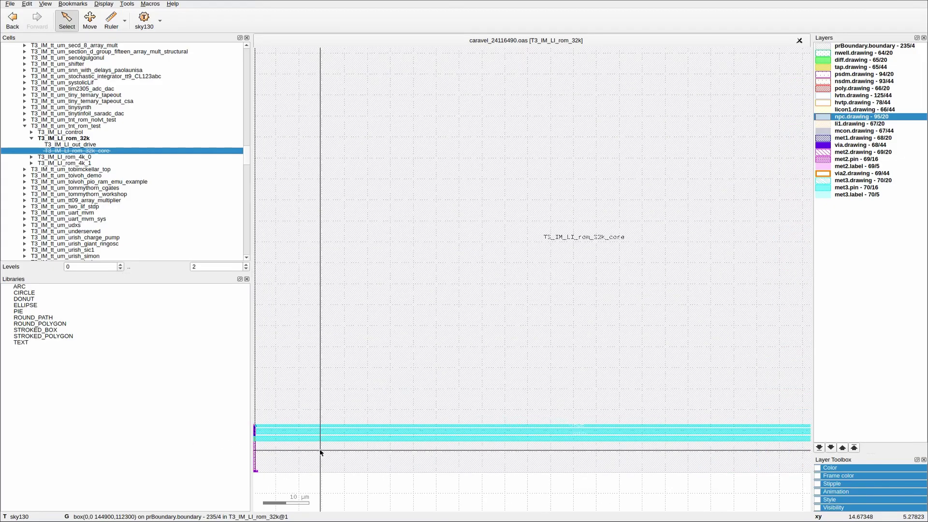
{"action": "scroll", "coordinate": [369, 315], "scroll_direction": "down", "scroll_amount": 2}
{"action": "scroll", "coordinate": [335, 328], "scroll_direction": "down", "scroll_amount": 1}
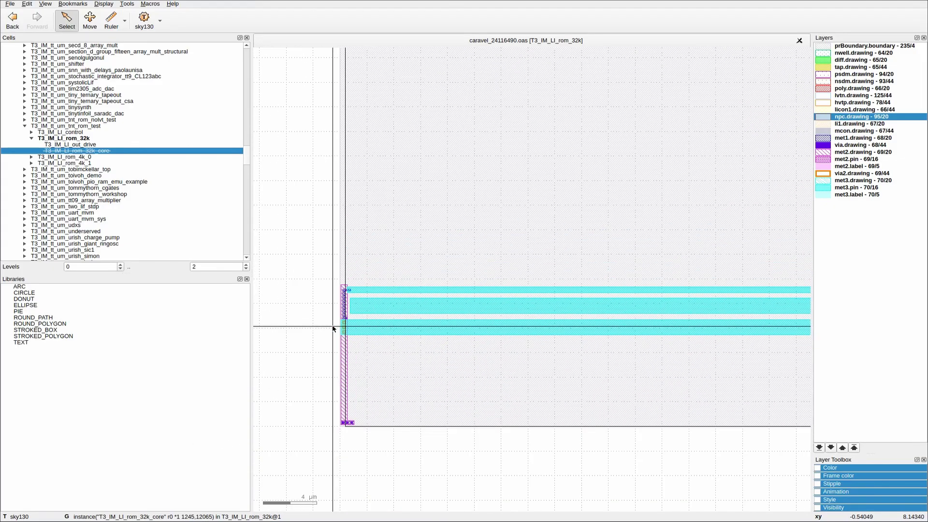
{"action": "scroll", "coordinate": [297, 331], "scroll_direction": "down", "scroll_amount": 3}
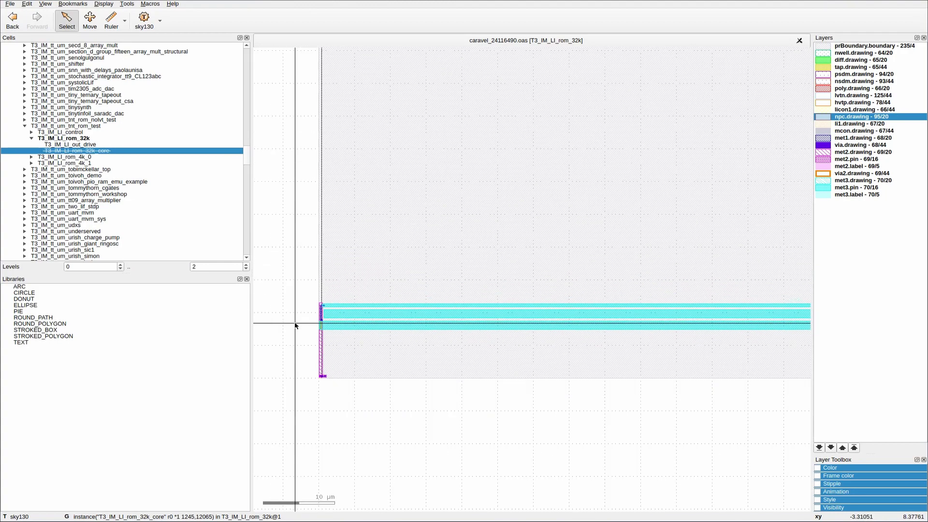
{"action": "scroll", "coordinate": [351, 319], "scroll_direction": "up", "scroll_amount": 2}
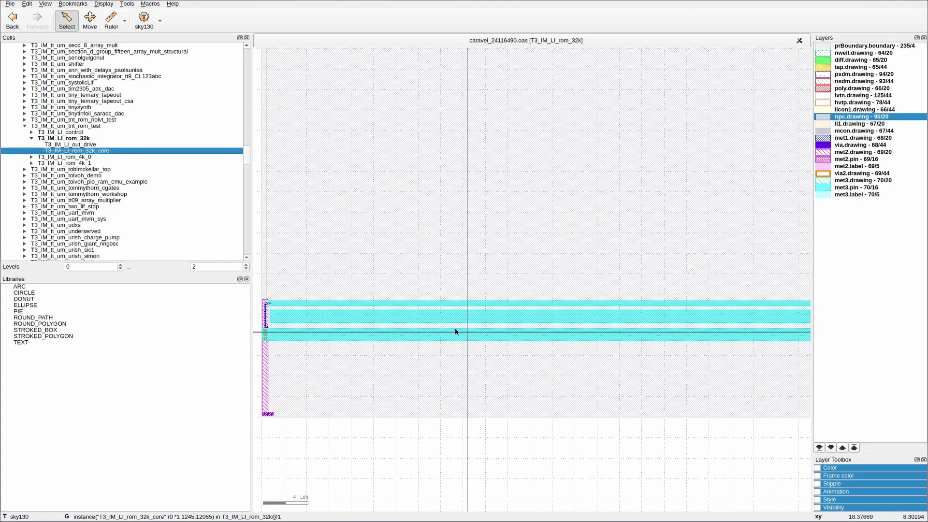
{"action": "scroll", "coordinate": [437, 278], "scroll_direction": "down", "scroll_amount": 1}
{"action": "scroll", "coordinate": [451, 288], "scroll_direction": "down", "scroll_amount": 1}
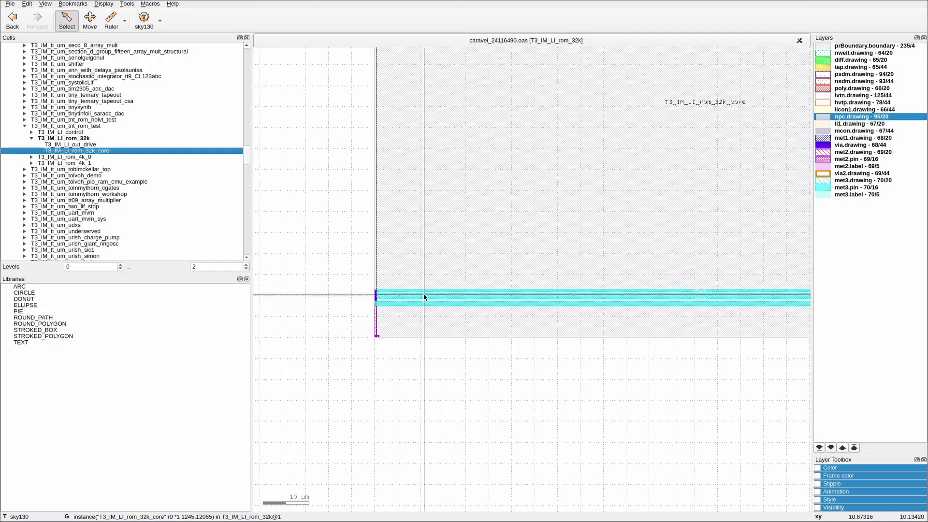
{"action": "scroll", "coordinate": [387, 294], "scroll_direction": "down", "scroll_amount": 2}
{"action": "scroll", "coordinate": [644, 297], "scroll_direction": "up", "scroll_amount": 2}
{"action": "scroll", "coordinate": [644, 297], "scroll_direction": "up", "scroll_amount": 1}
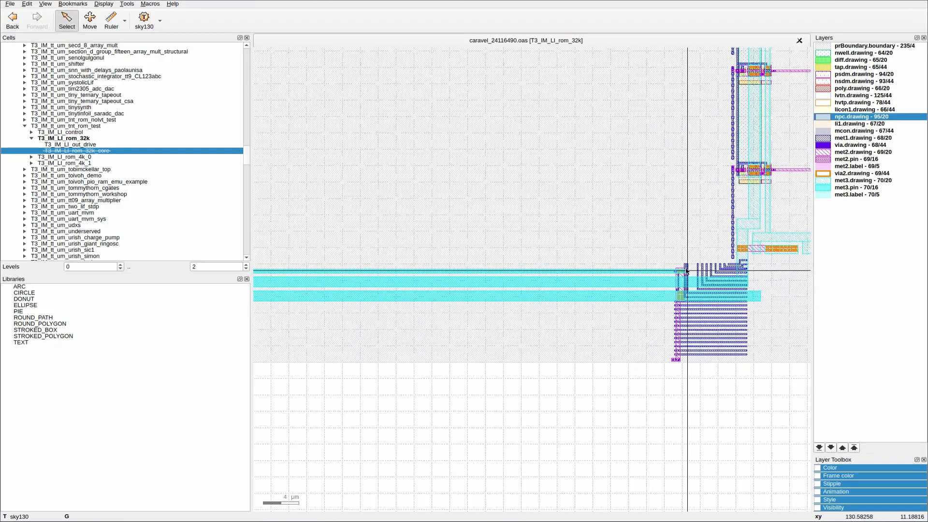
{"action": "scroll", "coordinate": [579, 288], "scroll_direction": "up", "scroll_amount": 1}
{"action": "scroll", "coordinate": [658, 290], "scroll_direction": "right", "scroll_amount": 2}
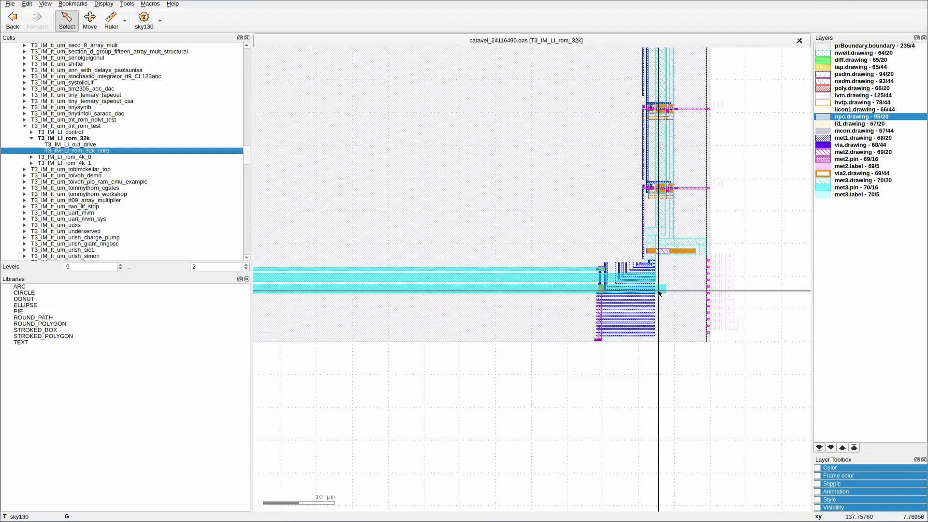
{"action": "scroll", "coordinate": [663, 292], "scroll_direction": "up", "scroll_amount": 2}
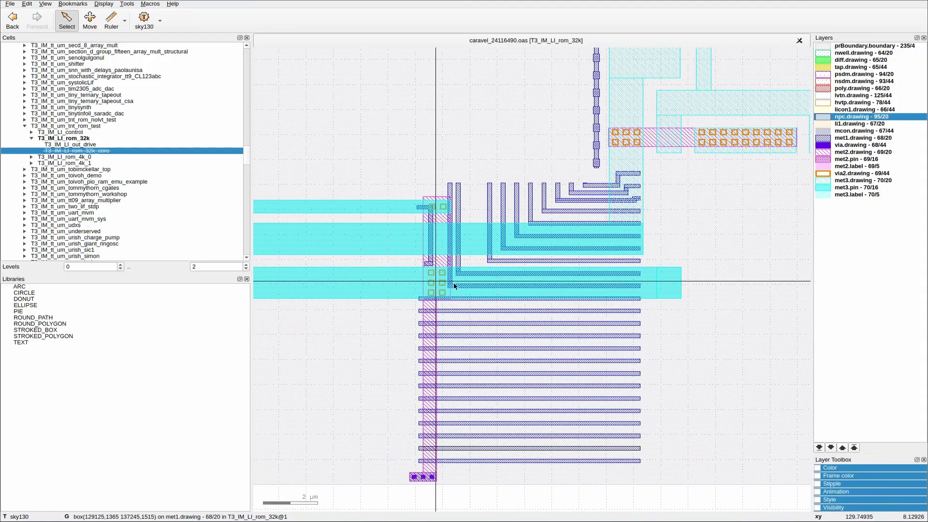
{"action": "right_click", "coordinate": [87, 152]}
{"action": "left_click", "coordinate": [111, 202]}
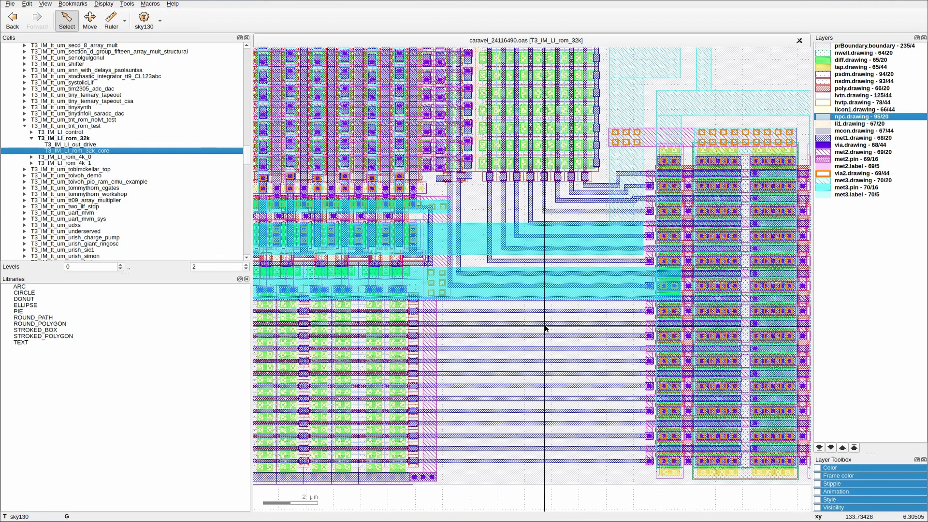
Hide the T3_IM_LI_rom_32k_core cell so only the drive and control wiring remains
{"action": "scroll", "coordinate": [523, 311], "scroll_direction": "down", "scroll_amount": 4}
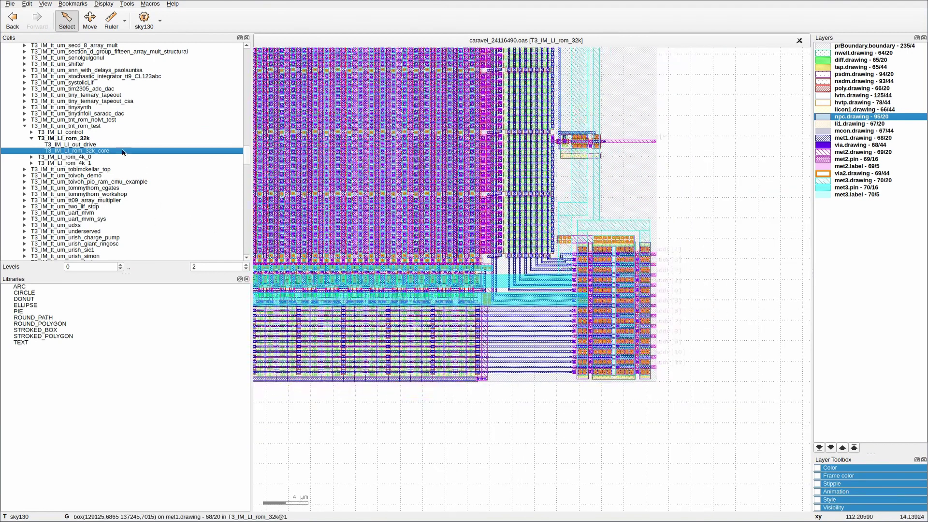
{"action": "key", "text": "h"}
{"action": "scroll", "coordinate": [531, 310], "scroll_direction": "down", "scroll_amount": 3}
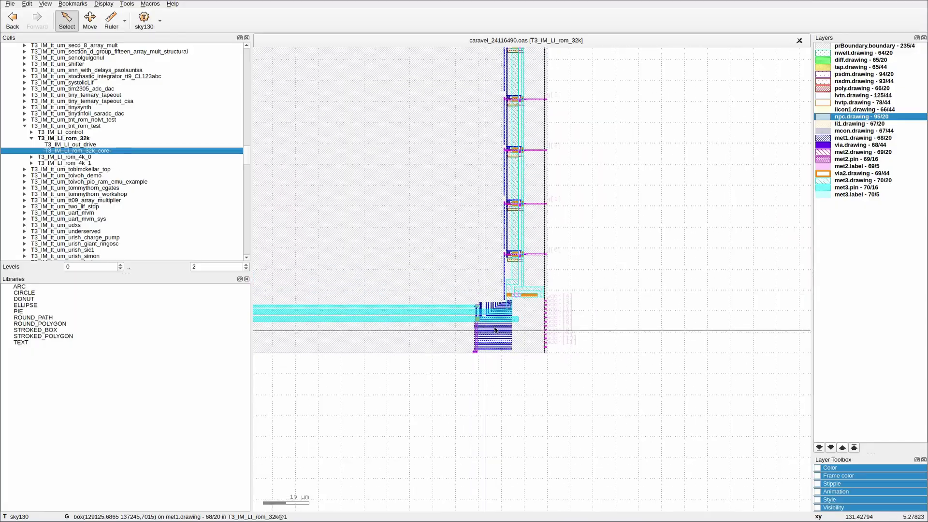
{"action": "scroll", "coordinate": [532, 263], "scroll_direction": "up", "scroll_amount": 5}
{"action": "scroll", "coordinate": [531, 329], "scroll_direction": "down", "scroll_amount": 4}
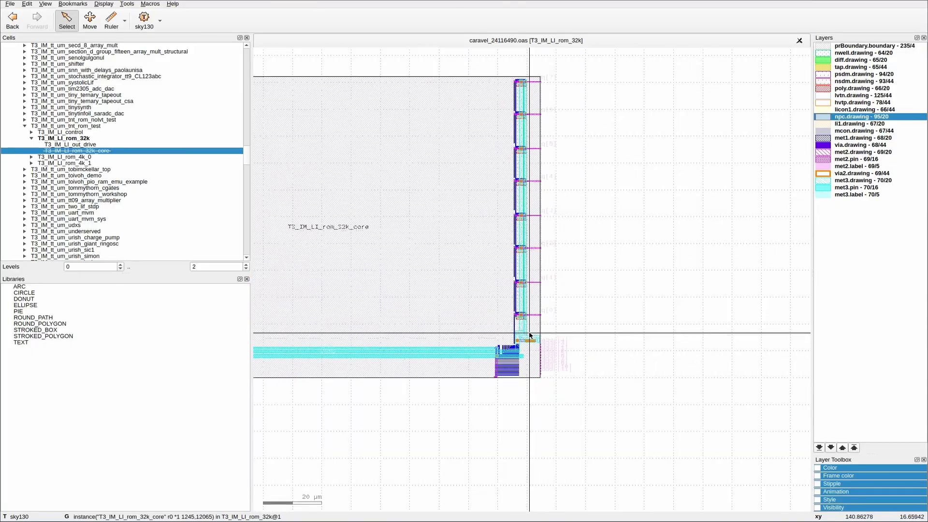
{"action": "scroll", "coordinate": [528, 331], "scroll_direction": "up", "scroll_amount": 6}
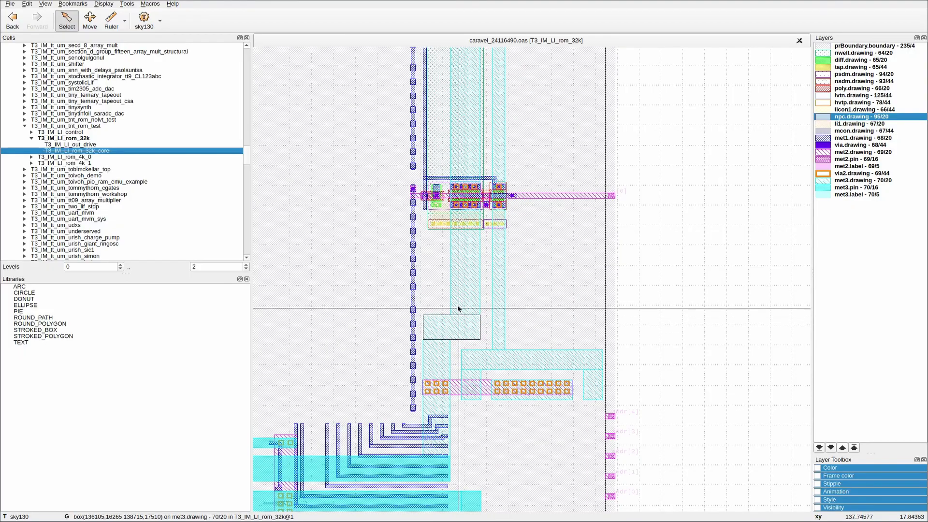
Select the small met3 box and the wide met3 strip near the drivers to read their extents
{"action": "left_click", "coordinate": [452, 329]}
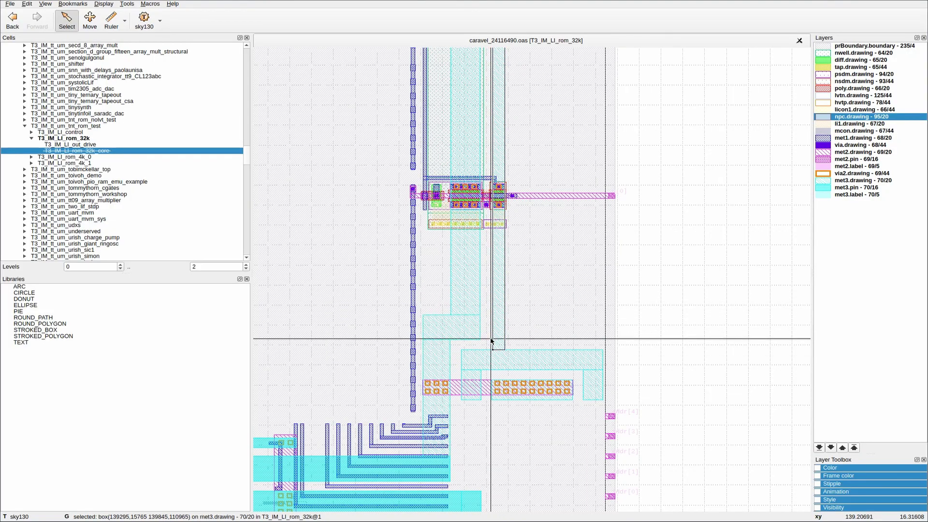
{"action": "left_click", "coordinate": [492, 357]}
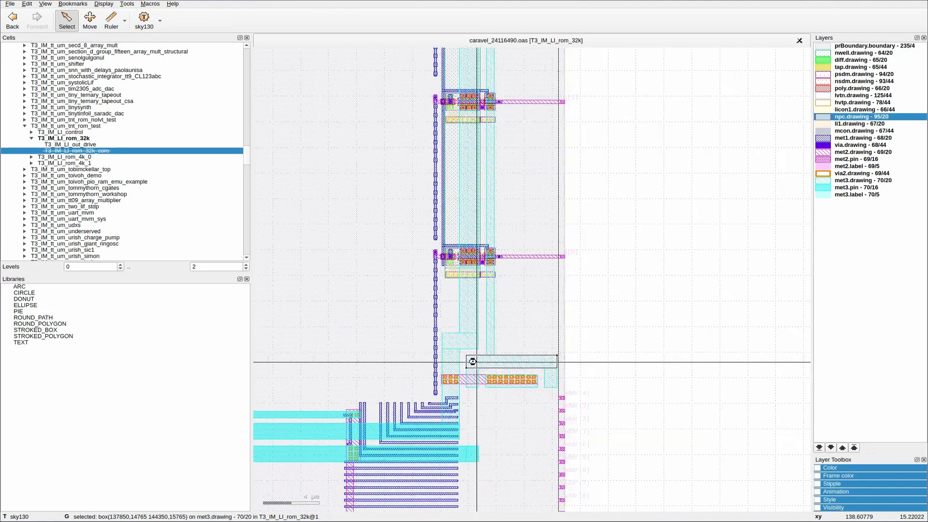
{"action": "scroll", "coordinate": [476, 364], "scroll_direction": "up", "scroll_amount": 4}
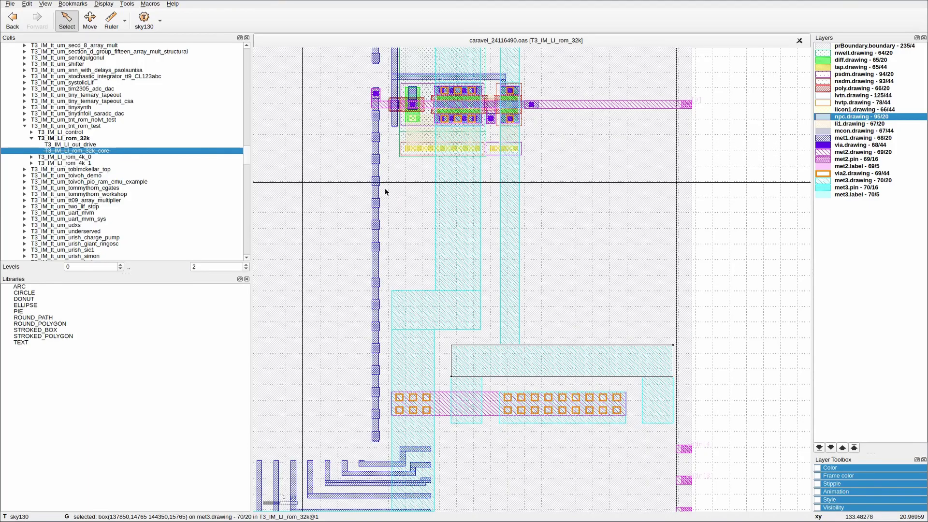
{"action": "scroll", "coordinate": [584, 234], "scroll_direction": "down", "scroll_amount": 10}
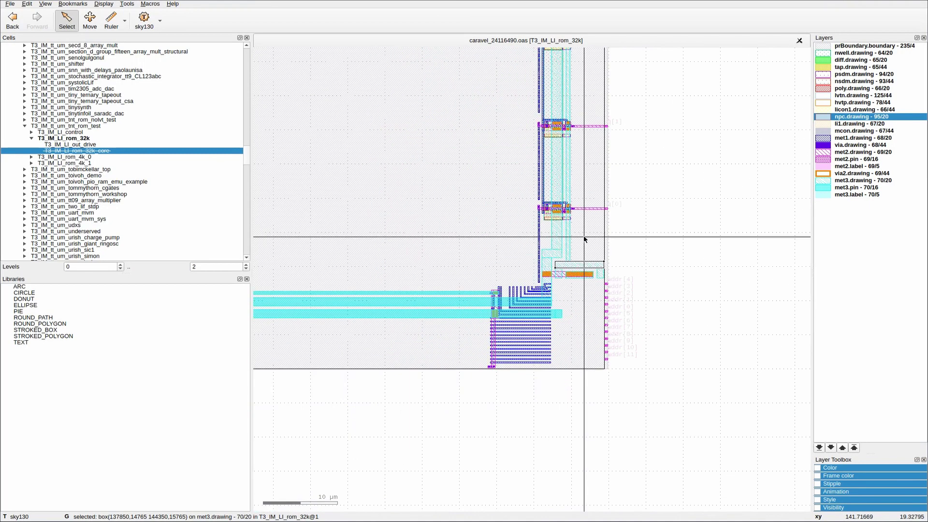
{"action": "scroll", "coordinate": [564, 208], "scroll_direction": "up", "scroll_amount": 2}
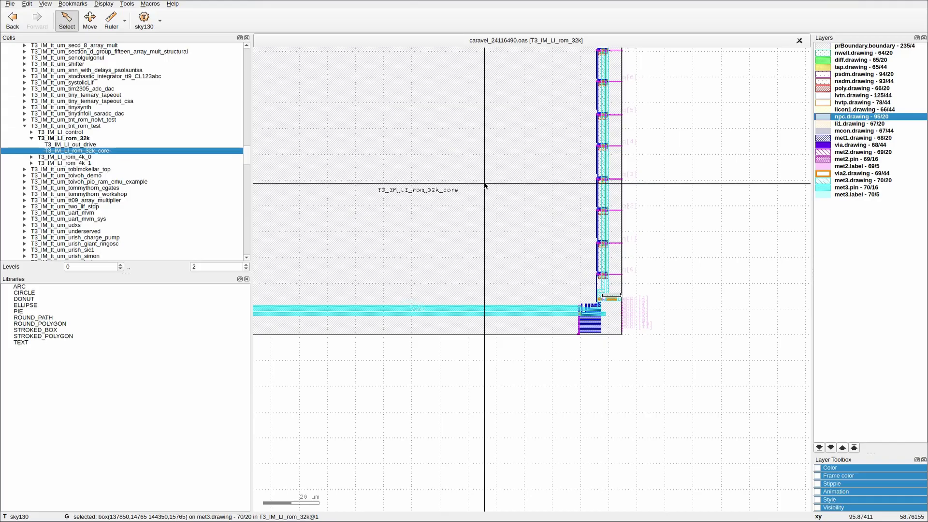
{"action": "scroll", "coordinate": [109, 165], "scroll_direction": "up", "scroll_amount": 1}
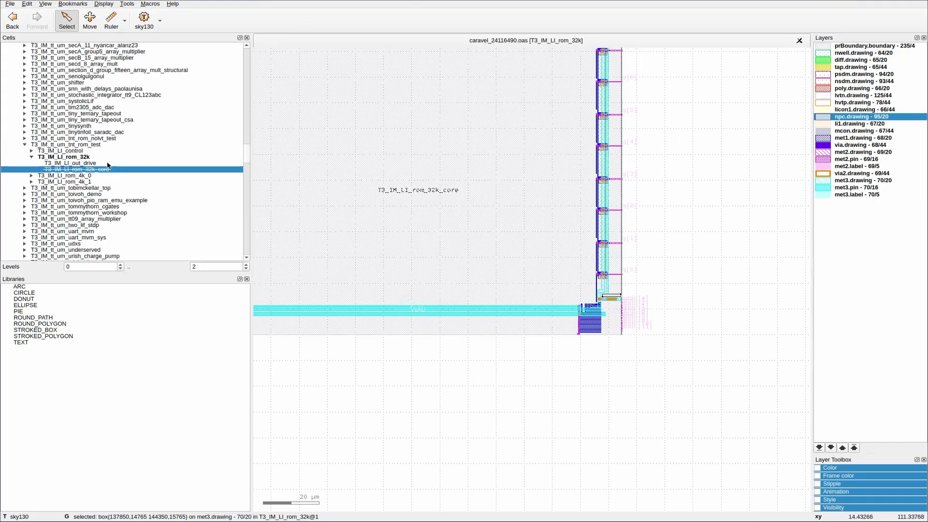
Open the T3_IM_tt_um_tnt_rom_test tile, select the rom_32k_core instance and show its contents again
{"action": "double_click", "coordinate": [91, 145]}
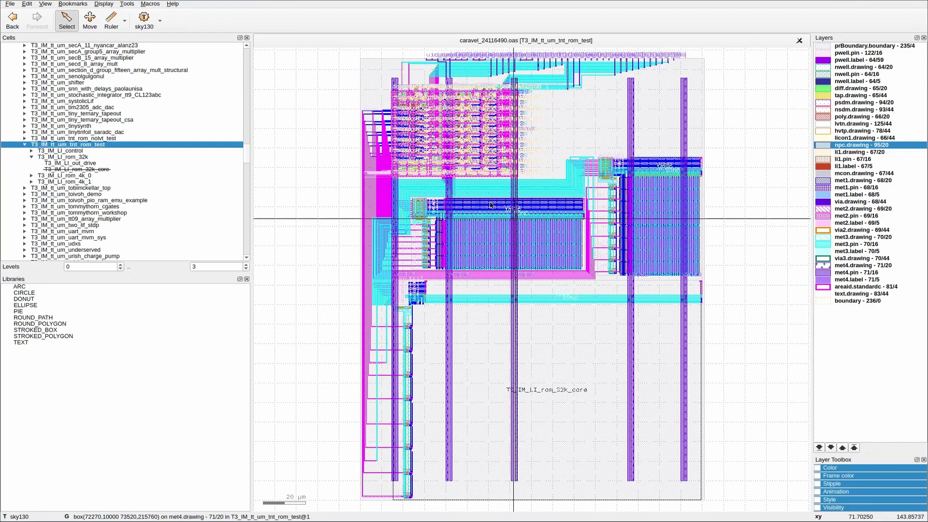
{"action": "left_click", "coordinate": [432, 348]}
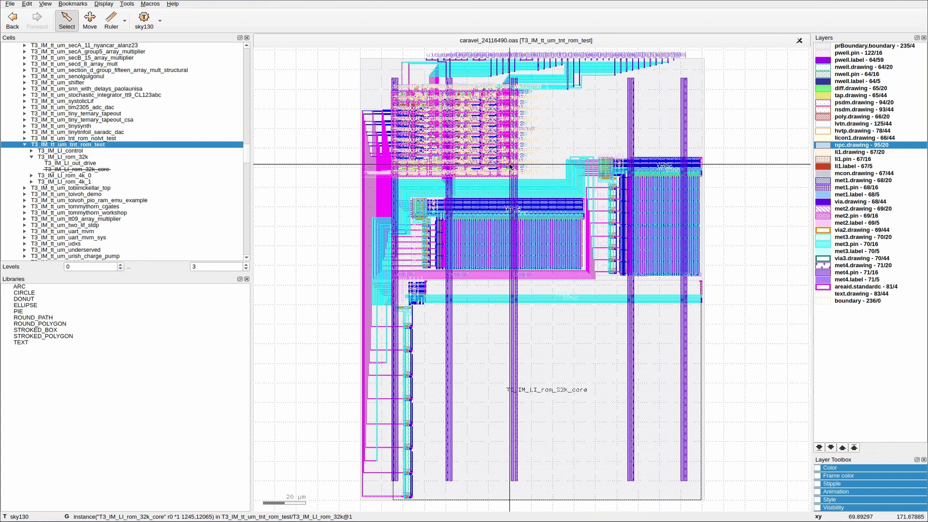
{"action": "left_click", "coordinate": [83, 170]}
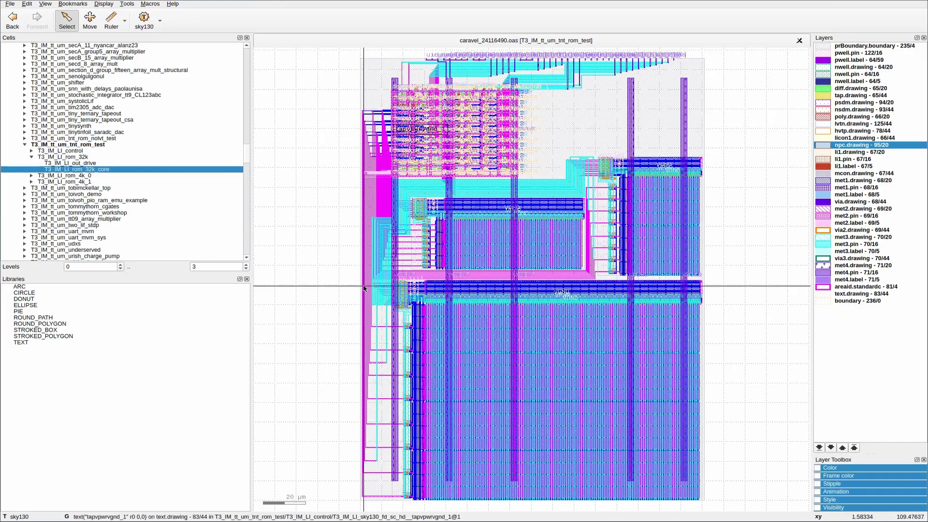
{"action": "scroll", "coordinate": [401, 191], "scroll_direction": "up", "scroll_amount": 5}
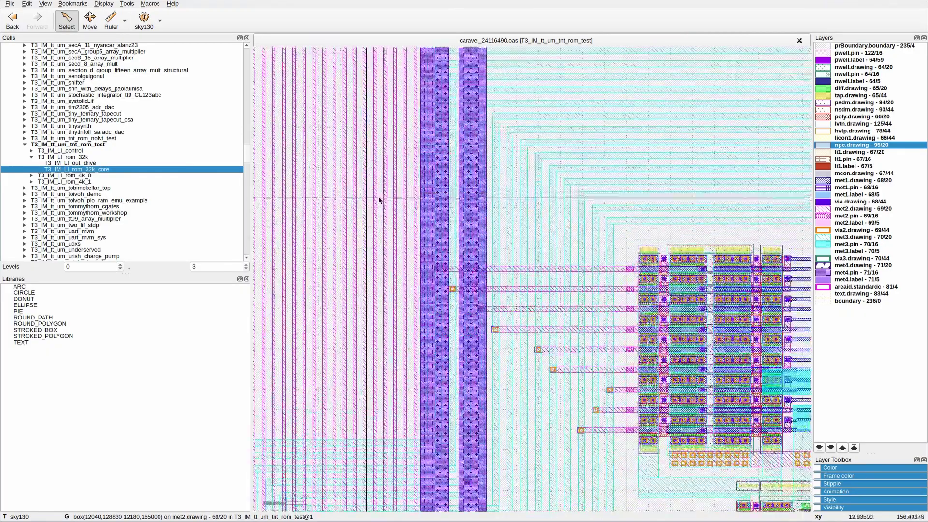
{"action": "scroll", "coordinate": [565, 170], "scroll_direction": "down", "scroll_amount": 3}
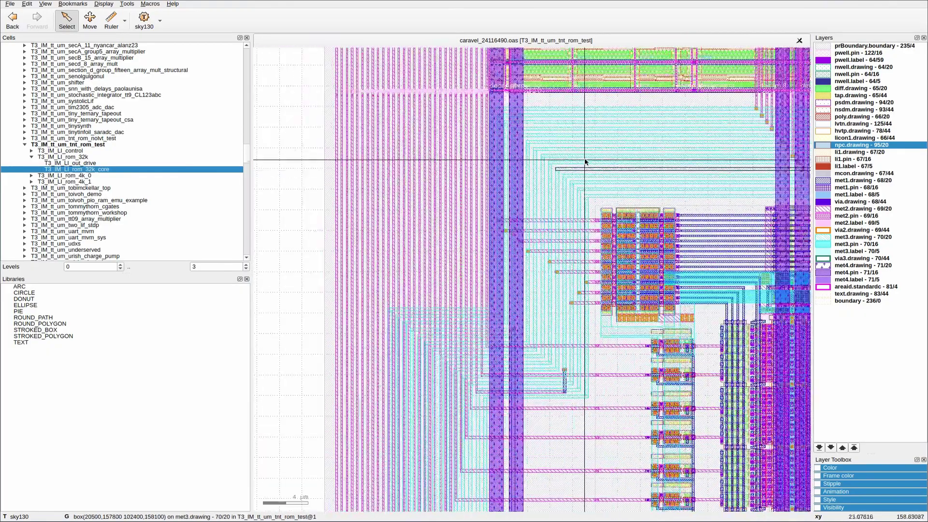
{"action": "scroll", "coordinate": [454, 164], "scroll_direction": "down", "scroll_amount": 5}
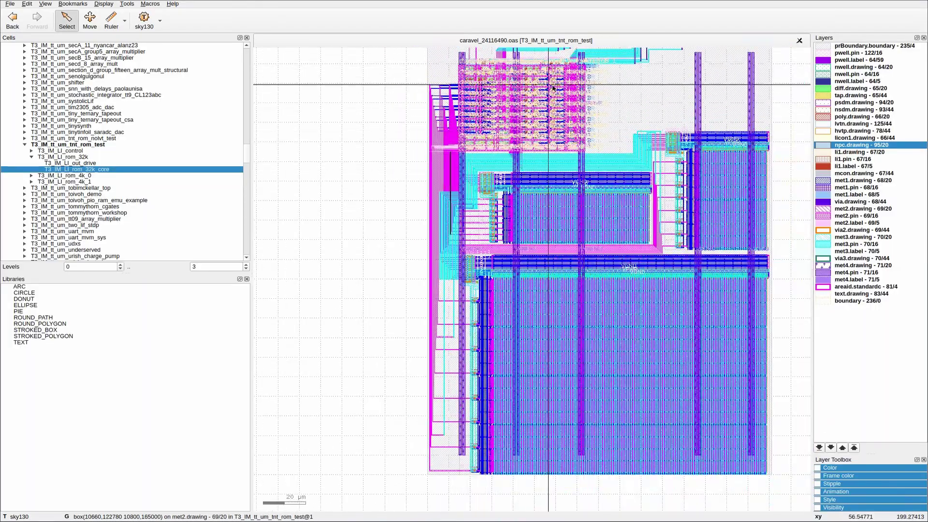
{"action": "scroll", "coordinate": [554, 140], "scroll_direction": "up", "scroll_amount": 1}
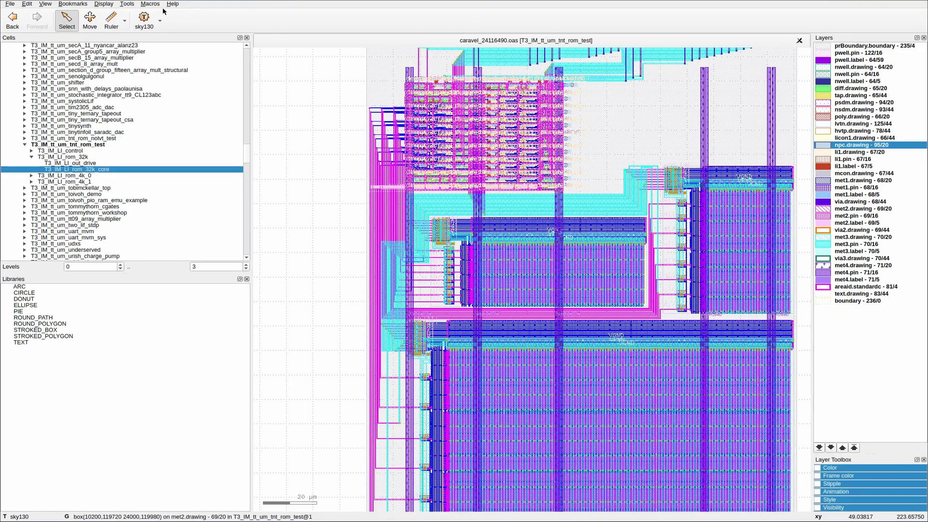
{"action": "key", "text": "alt+Tab"}
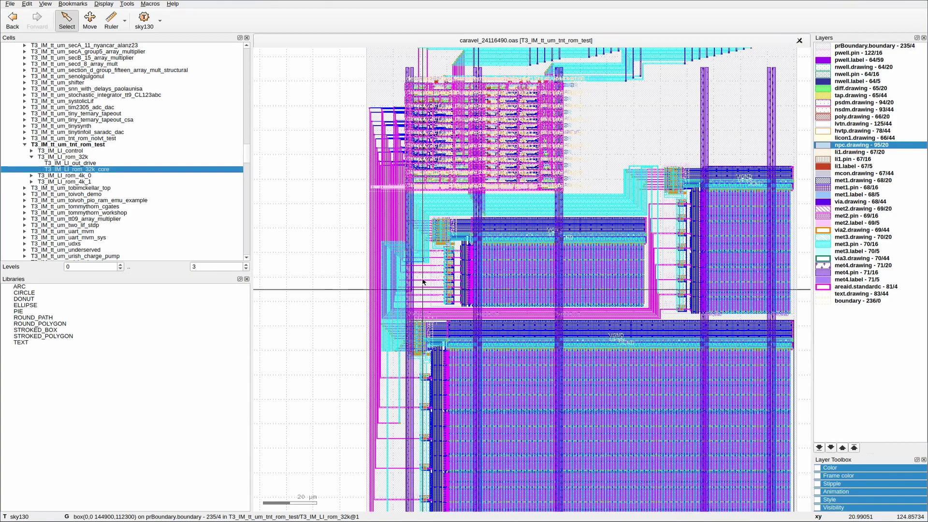
{"action": "scroll", "coordinate": [426, 250], "scroll_direction": "down", "scroll_amount": 1}
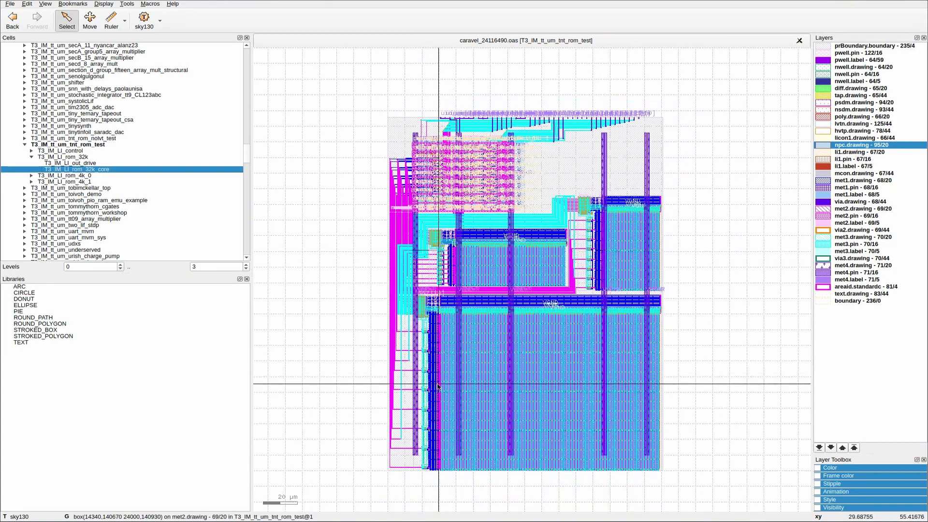
{"action": "scroll", "coordinate": [394, 394], "scroll_direction": "up", "scroll_amount": 1}
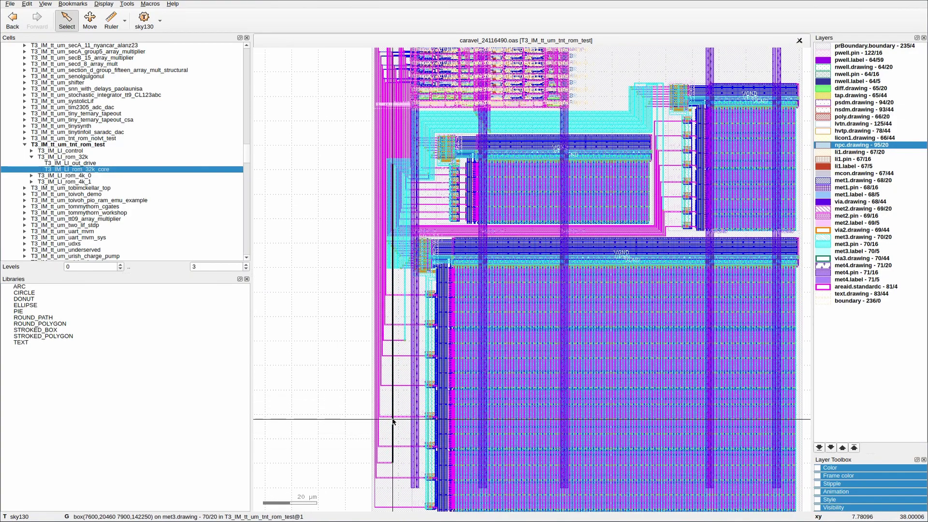
{"action": "scroll", "coordinate": [392, 422], "scroll_direction": "down", "scroll_amount": 1, "text": "shift"}
{"action": "scroll", "coordinate": [394, 428], "scroll_direction": "up", "scroll_amount": 4}
{"action": "scroll", "coordinate": [411, 242], "scroll_direction": "down", "scroll_amount": 3}
{"action": "scroll", "coordinate": [422, 174], "scroll_direction": "up", "scroll_amount": 5}
{"action": "scroll", "coordinate": [422, 169], "scroll_direction": "up", "scroll_amount": 7}
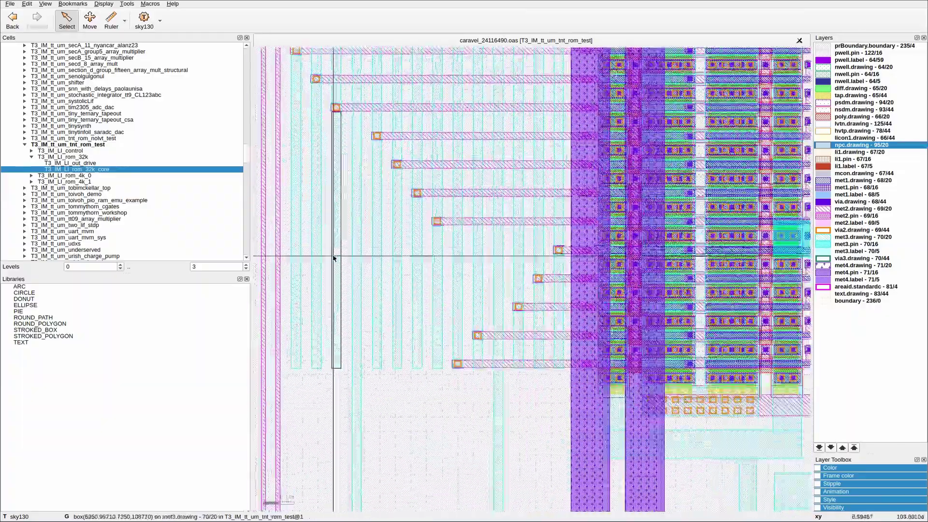
{"action": "left_click", "coordinate": [297, 255]}
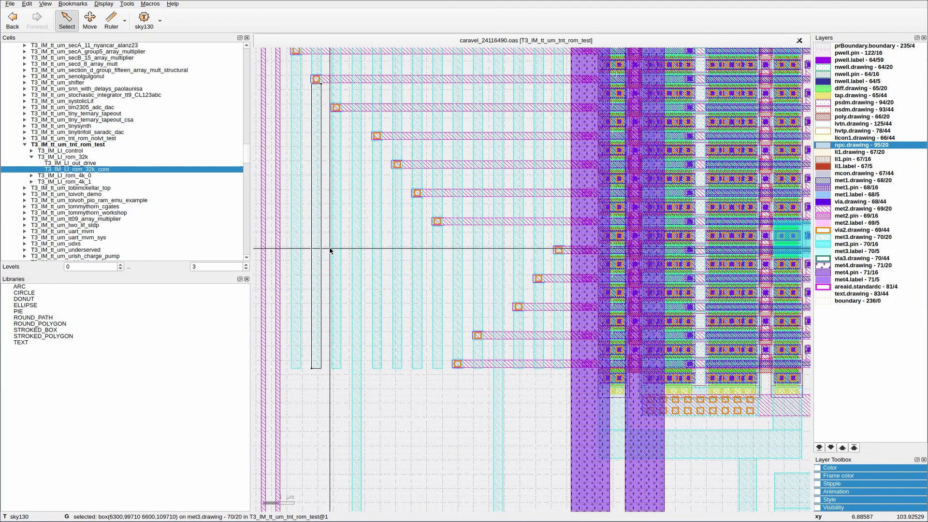
{"action": "left_click", "coordinate": [357, 248]}
{"action": "left_click", "coordinate": [376, 252]}
{"action": "scroll", "coordinate": [358, 134], "scroll_direction": "down", "scroll_amount": 3}
{"action": "scroll", "coordinate": [358, 135], "scroll_direction": "up", "scroll_amount": 2}
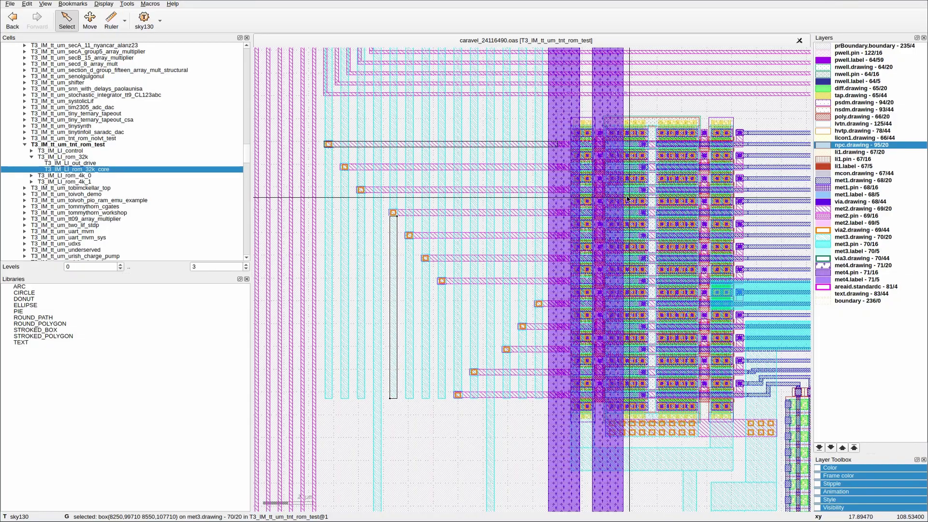
{"action": "scroll", "coordinate": [389, 357], "scroll_direction": "down", "scroll_amount": 2}
{"action": "scroll", "coordinate": [388, 358], "scroll_direction": "up", "scroll_amount": 2}
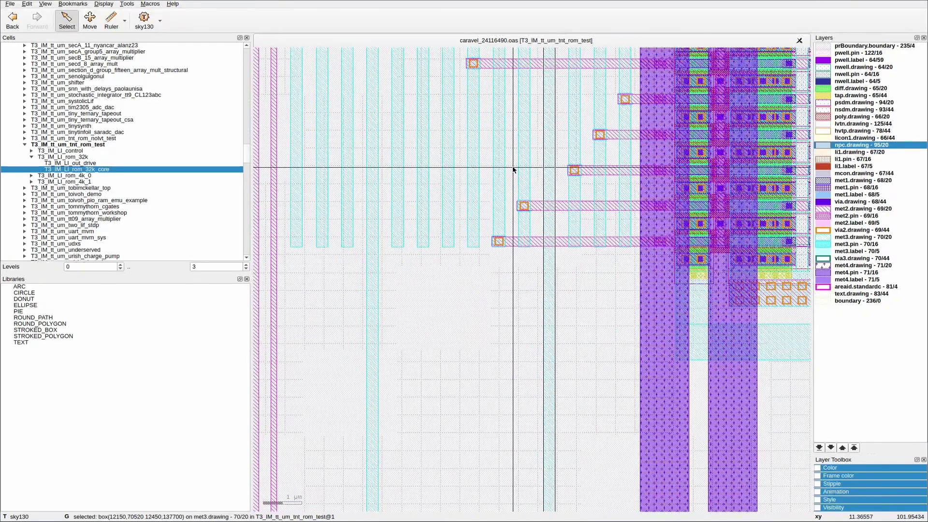
{"action": "scroll", "coordinate": [514, 169], "scroll_direction": "down", "scroll_amount": 5}
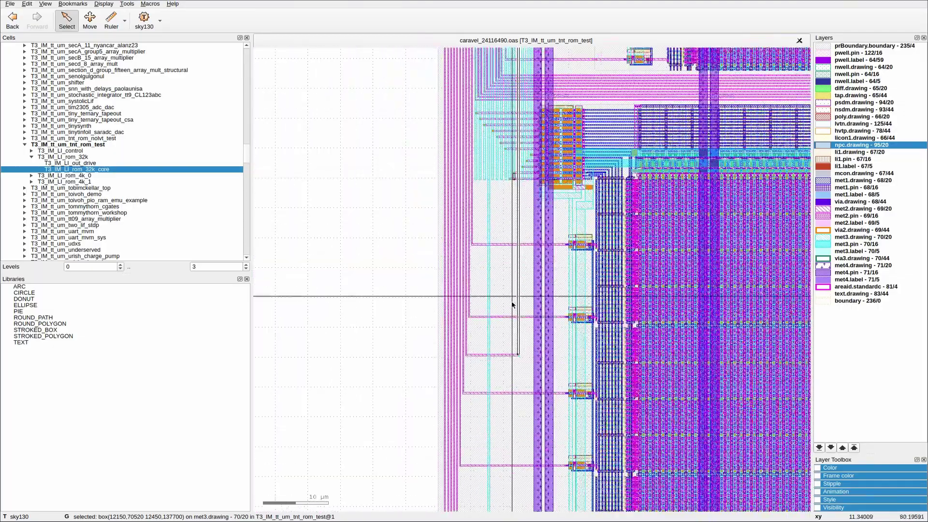
{"action": "scroll", "coordinate": [517, 385], "scroll_direction": "up", "scroll_amount": 5}
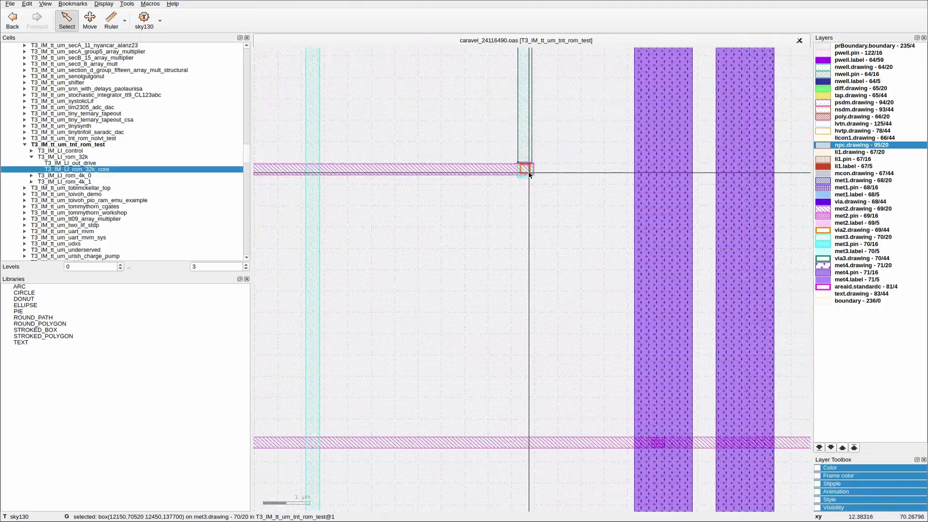
{"action": "scroll", "coordinate": [527, 168], "scroll_direction": "down", "scroll_amount": 2}
{"action": "scroll", "coordinate": [422, 184], "scroll_direction": "down", "scroll_amount": 1}
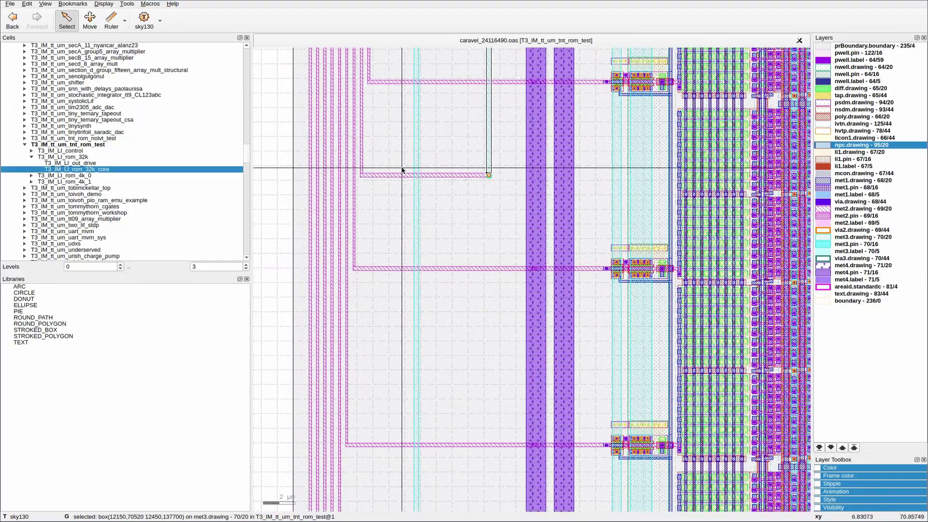
{"action": "left_click", "coordinate": [366, 172]}
{"action": "left_click", "coordinate": [363, 167]}
{"action": "scroll", "coordinate": [422, 202], "scroll_direction": "down", "scroll_amount": 3}
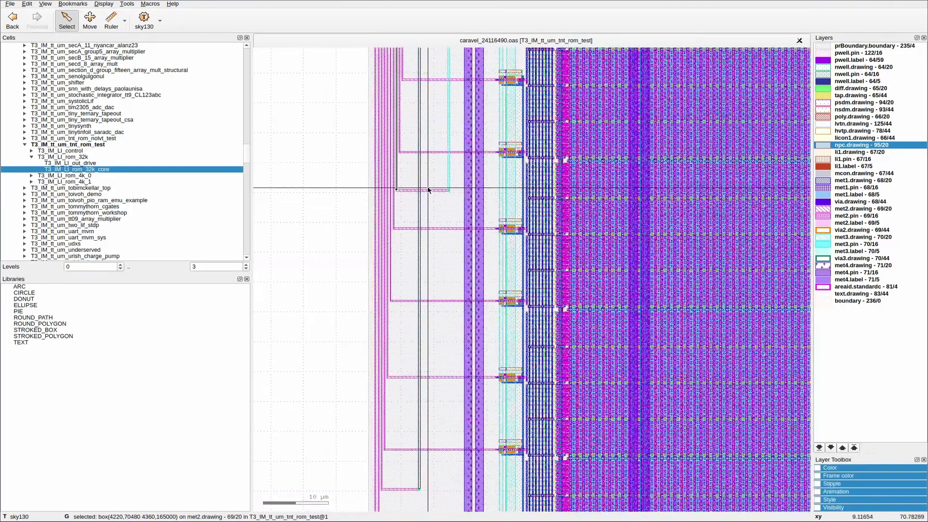
{"action": "scroll", "coordinate": [427, 189], "scroll_direction": "up", "scroll_amount": 1}
{"action": "scroll", "coordinate": [433, 213], "scroll_direction": "up", "scroll_amount": 1}
{"action": "scroll", "coordinate": [431, 195], "scroll_direction": "down", "scroll_amount": 1}
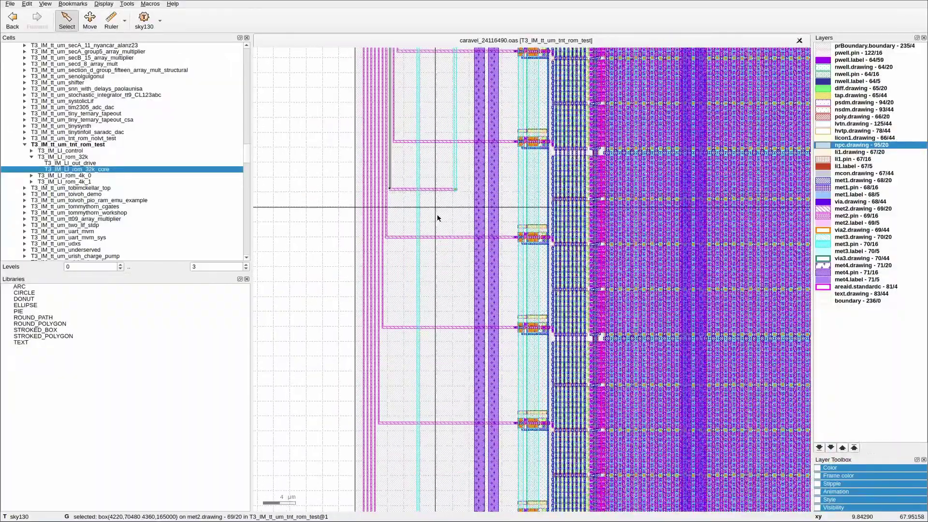
{"action": "scroll", "coordinate": [450, 252], "scroll_direction": "down", "scroll_amount": 1}
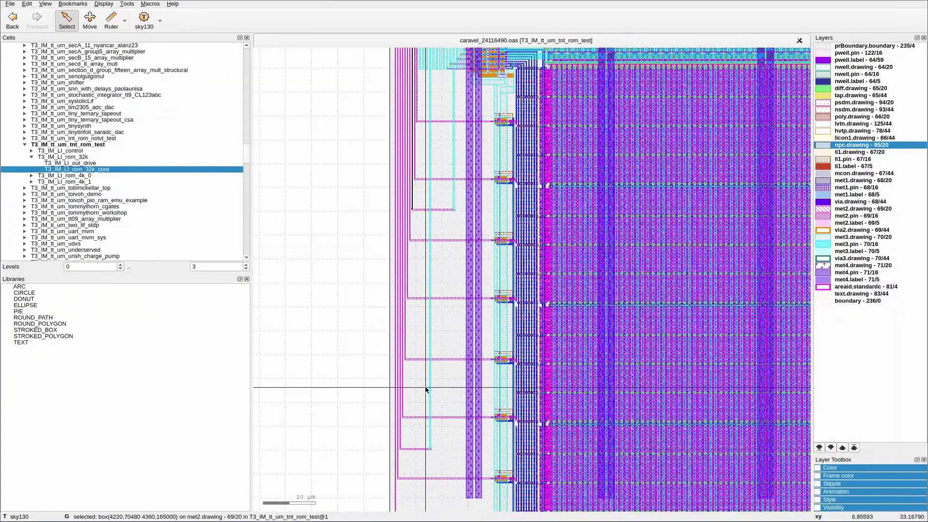
{"action": "scroll", "coordinate": [525, 127], "scroll_direction": "up", "scroll_amount": 2}
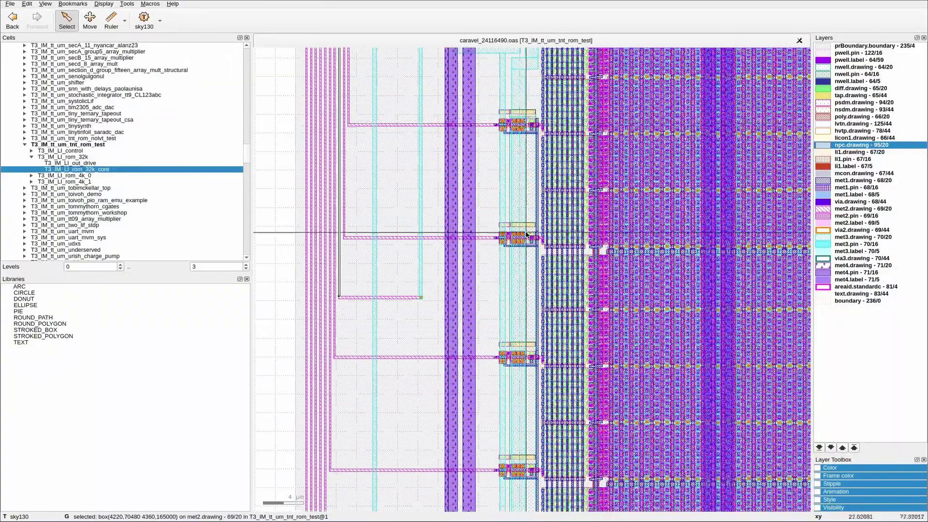
{"action": "scroll", "coordinate": [450, 208], "scroll_direction": "down", "scroll_amount": 2}
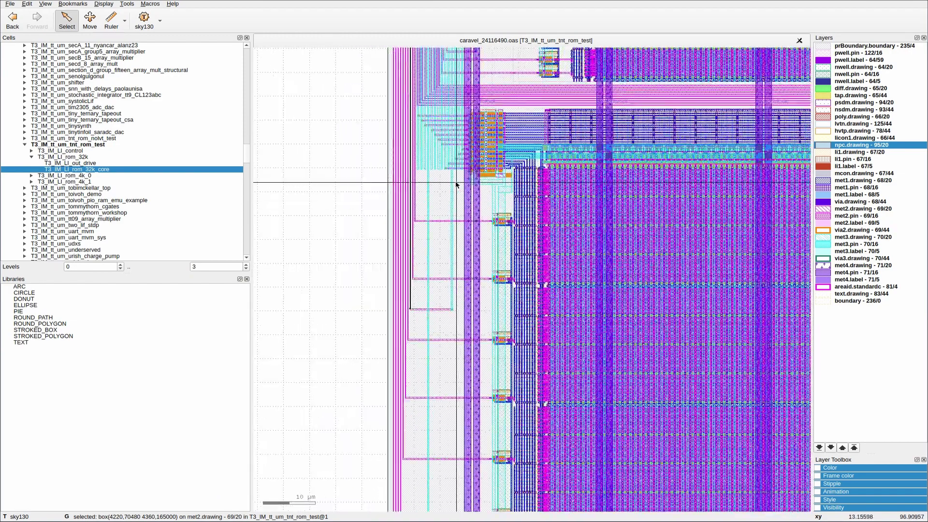
{"action": "scroll", "coordinate": [451, 183], "scroll_direction": "up", "scroll_amount": 2}
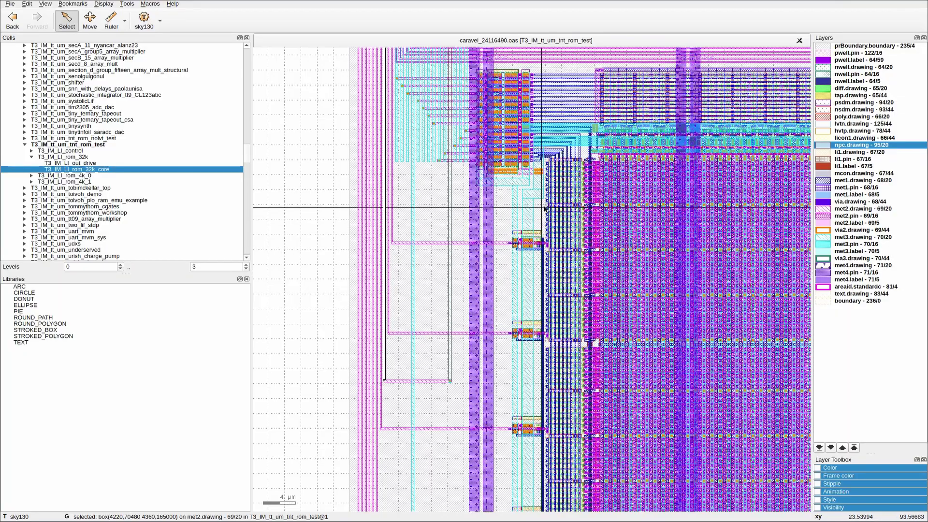
{"action": "scroll", "coordinate": [416, 256], "scroll_direction": "down", "scroll_amount": 3}
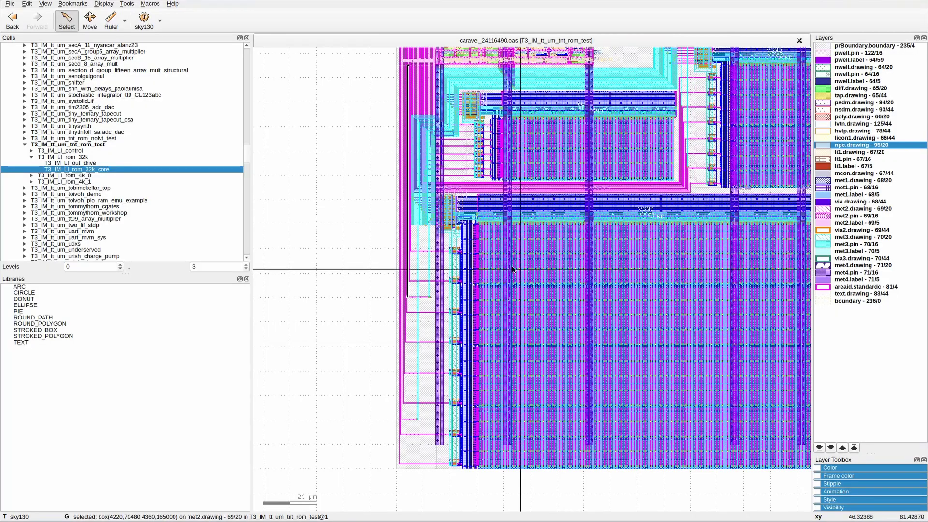
Zoom out and back in on the tile until the ROM bit-cell array fills the canvas
{"action": "scroll", "coordinate": [544, 312], "scroll_direction": "down", "scroll_amount": 2}
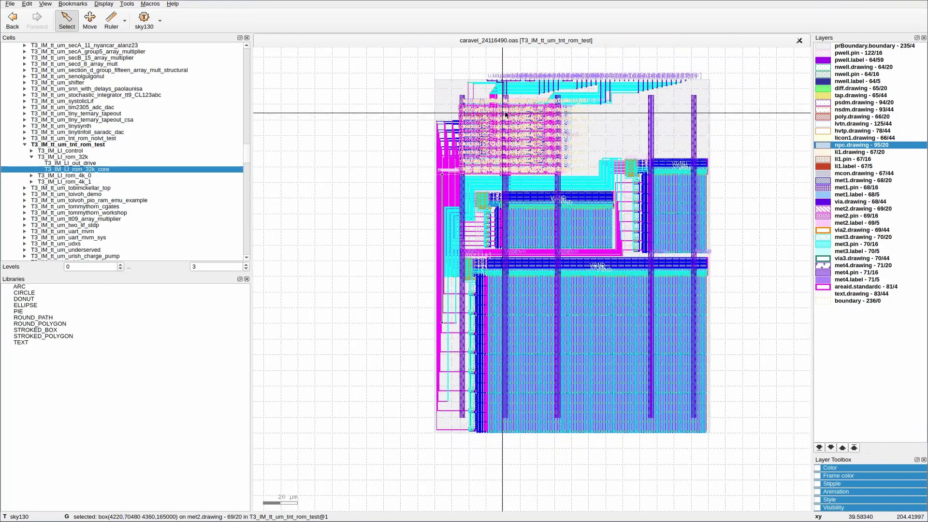
{"action": "scroll", "coordinate": [531, 281], "scroll_direction": "up", "scroll_amount": 3}
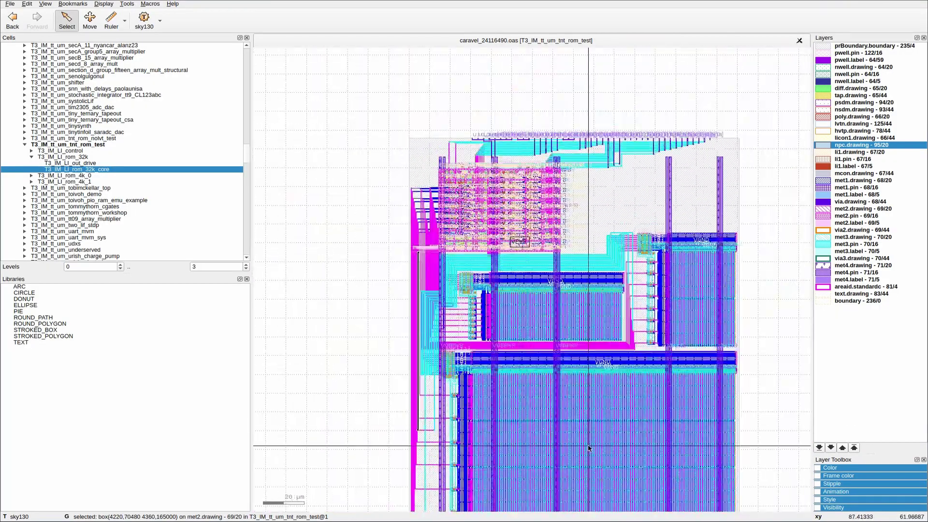
{"action": "scroll", "coordinate": [515, 246], "scroll_direction": "up", "scroll_amount": 3}
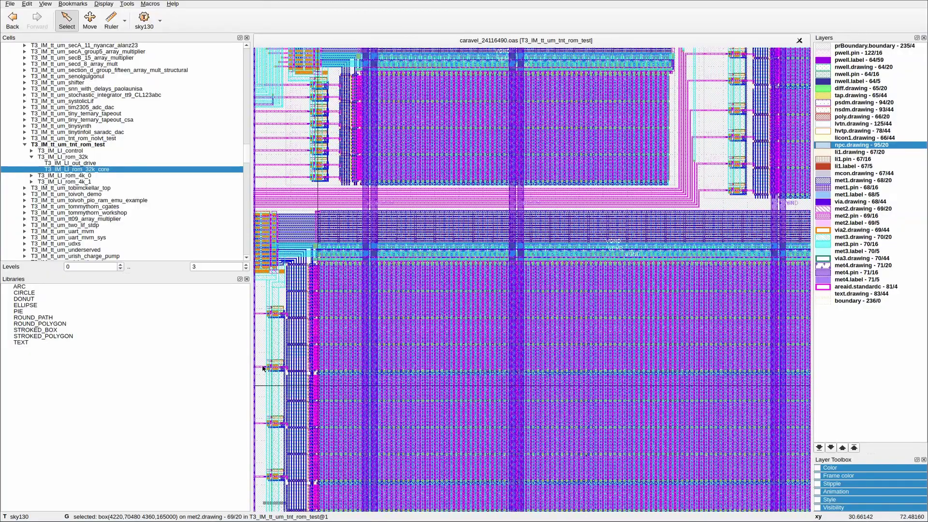
{"action": "scroll", "coordinate": [595, 270], "scroll_direction": "down", "scroll_amount": 2}
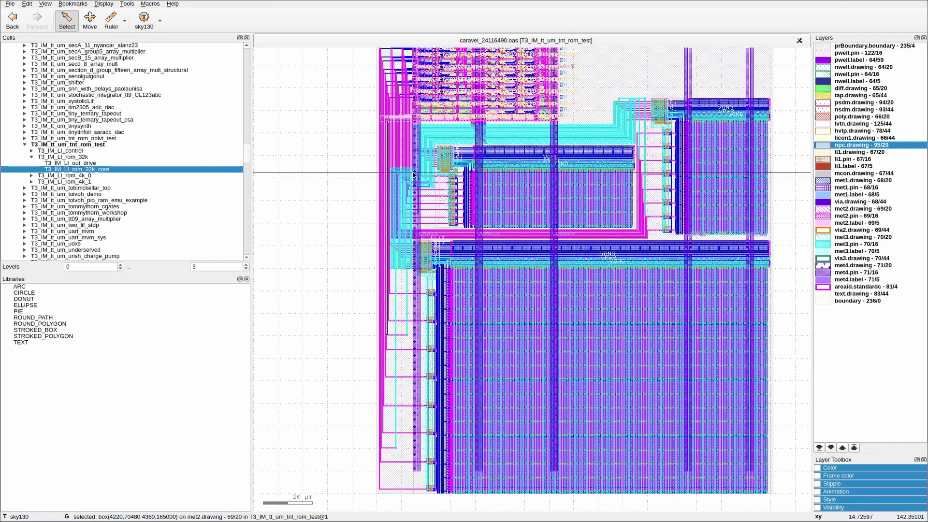
{"action": "scroll", "coordinate": [555, 140], "scroll_direction": "down", "scroll_amount": 3}
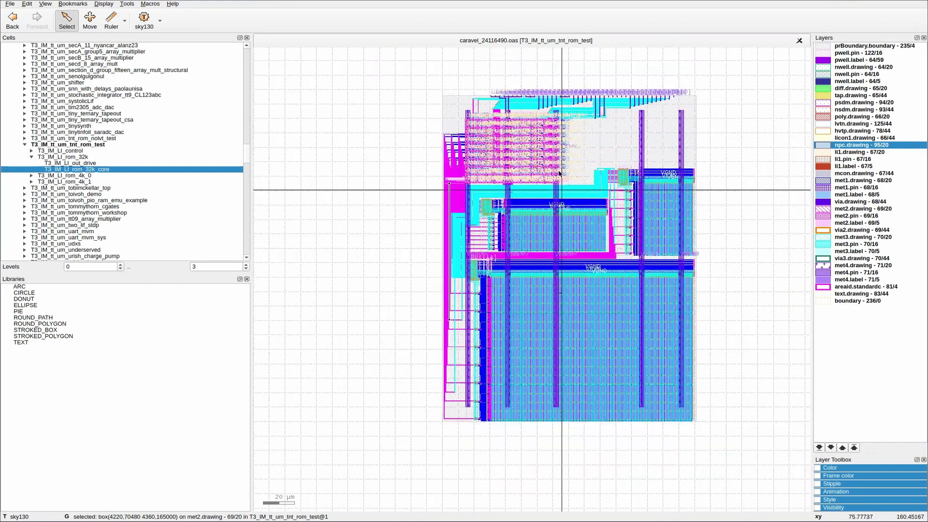
{"action": "scroll", "coordinate": [559, 188], "scroll_direction": "up", "scroll_amount": 3}
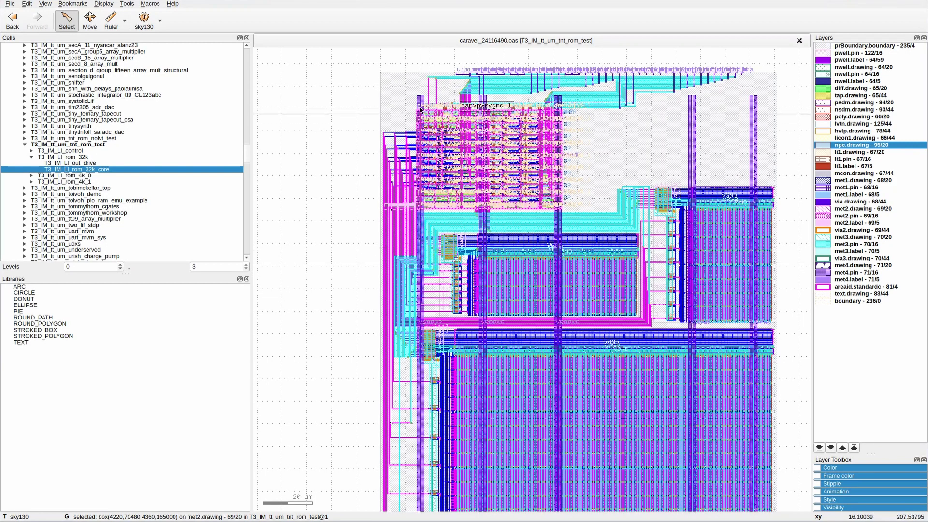
{"action": "scroll", "coordinate": [503, 149], "scroll_direction": "up", "scroll_amount": 4}
{"action": "scroll", "coordinate": [503, 149], "scroll_direction": "up", "scroll_amount": 2}
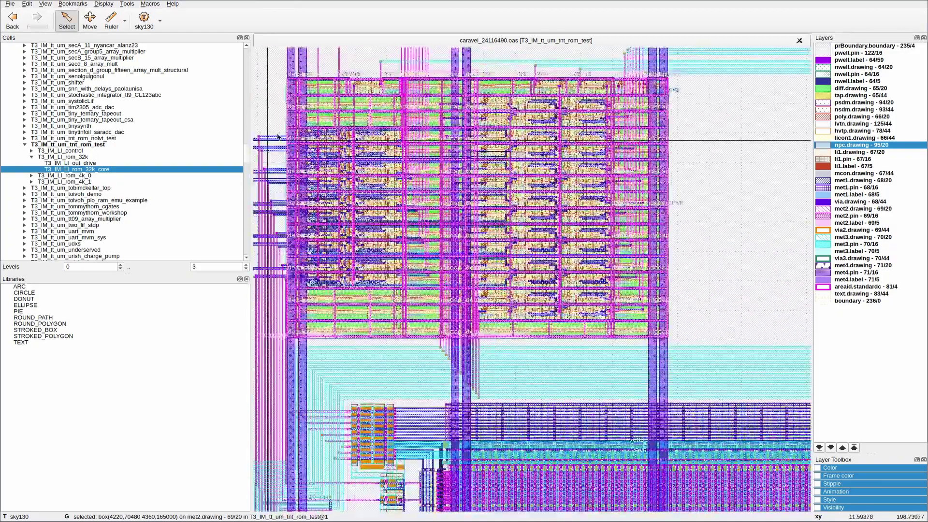
{"action": "scroll", "coordinate": [503, 152], "scroll_direction": "down", "scroll_amount": 2}
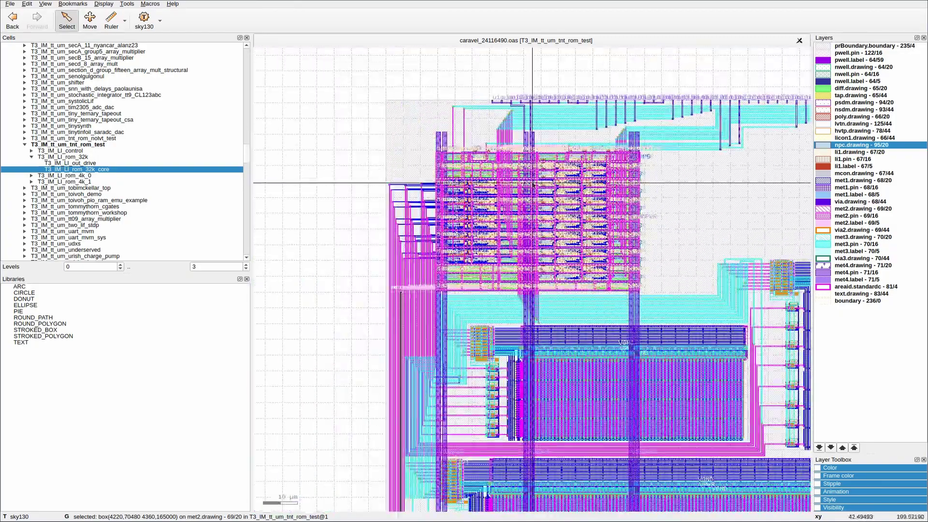
{"action": "scroll", "coordinate": [546, 232], "scroll_direction": "up", "scroll_amount": 2}
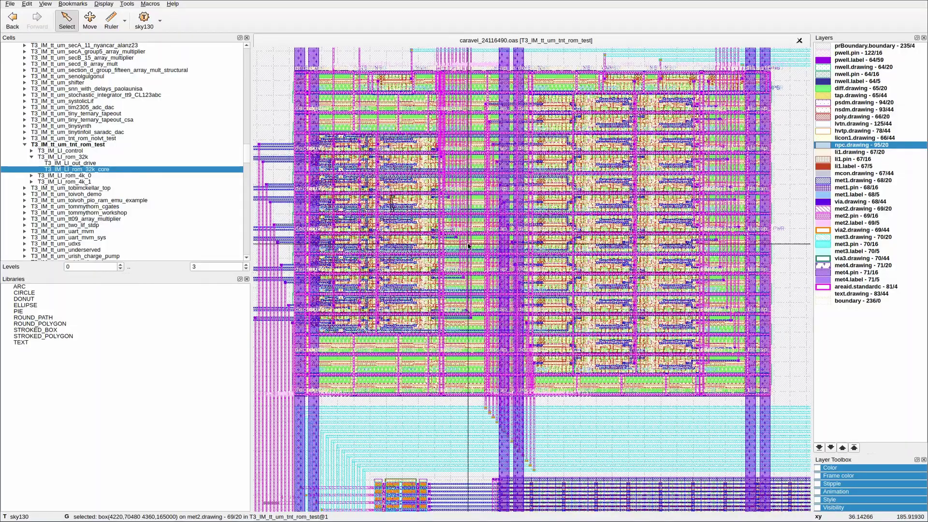
Hide all layers, then make only poly.drawing and li1.drawing visible
{"action": "left_click", "coordinate": [841, 181]}
{"action": "right_click", "coordinate": [841, 181]}
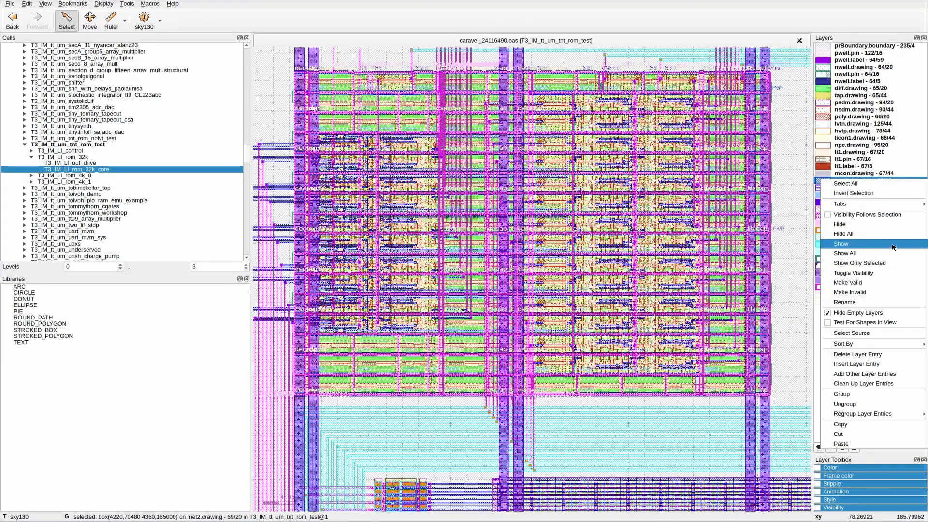
{"action": "left_click", "coordinate": [887, 236]}
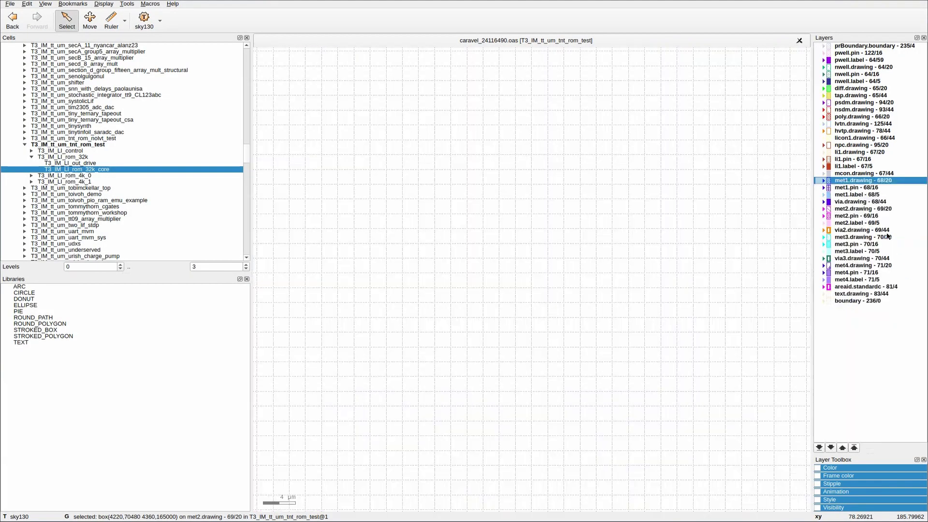
{"action": "double_click", "coordinate": [856, 119]}
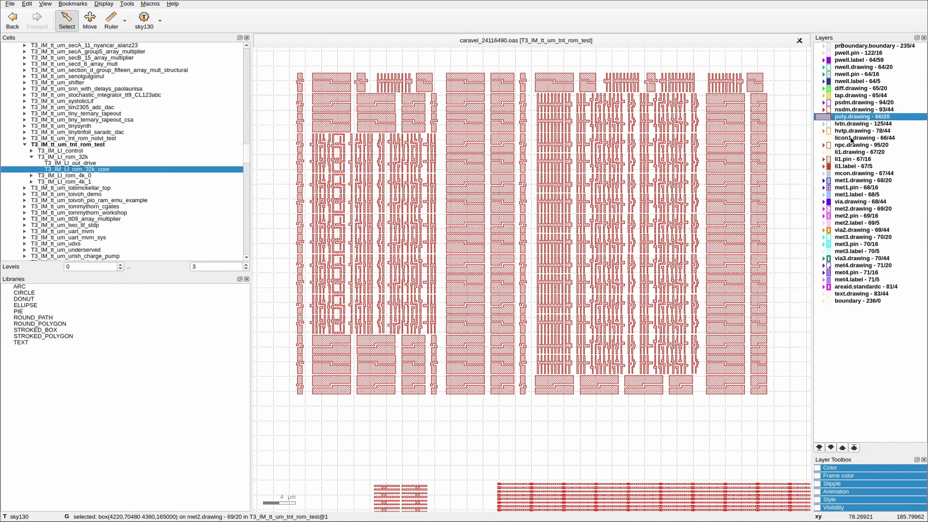
{"action": "double_click", "coordinate": [854, 153]}
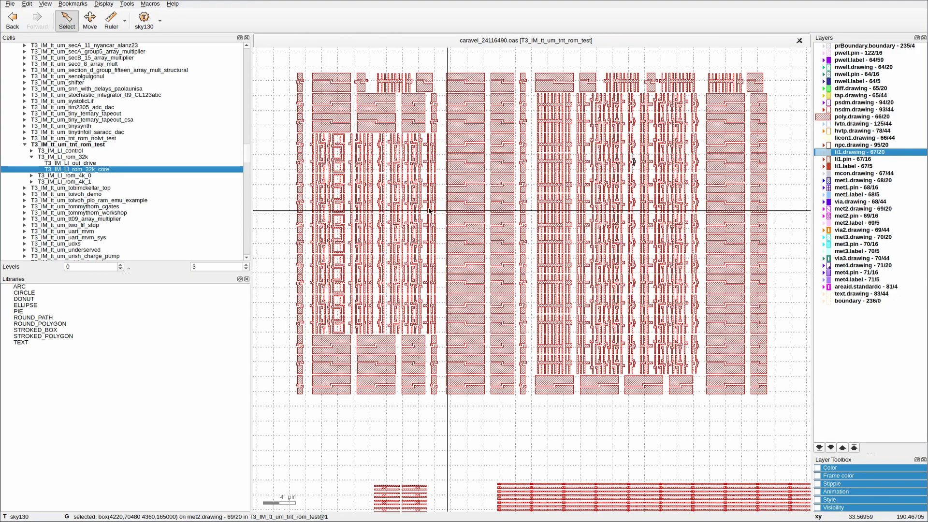
Show the met1.drawing and met2.drawing layers on top of poly and li1
{"action": "double_click", "coordinate": [851, 182]}
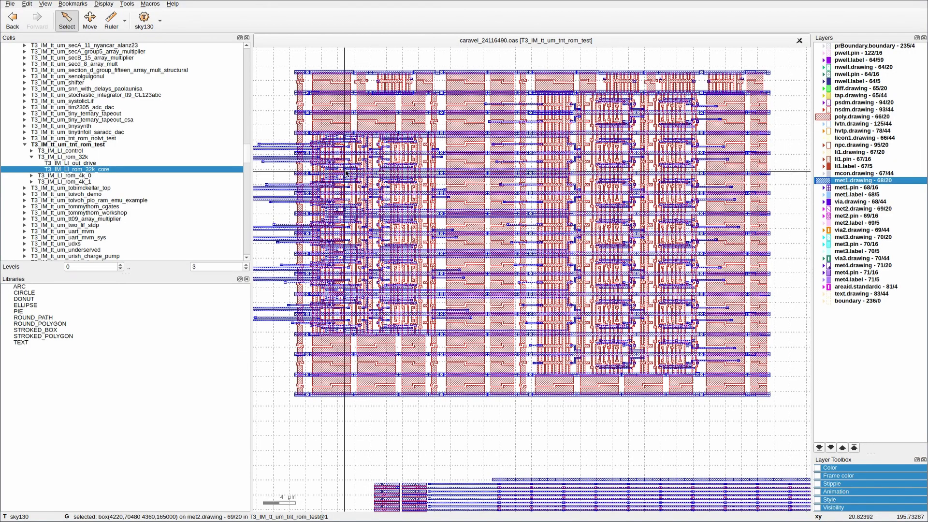
{"action": "scroll", "coordinate": [430, 187], "scroll_direction": "up", "scroll_amount": 6}
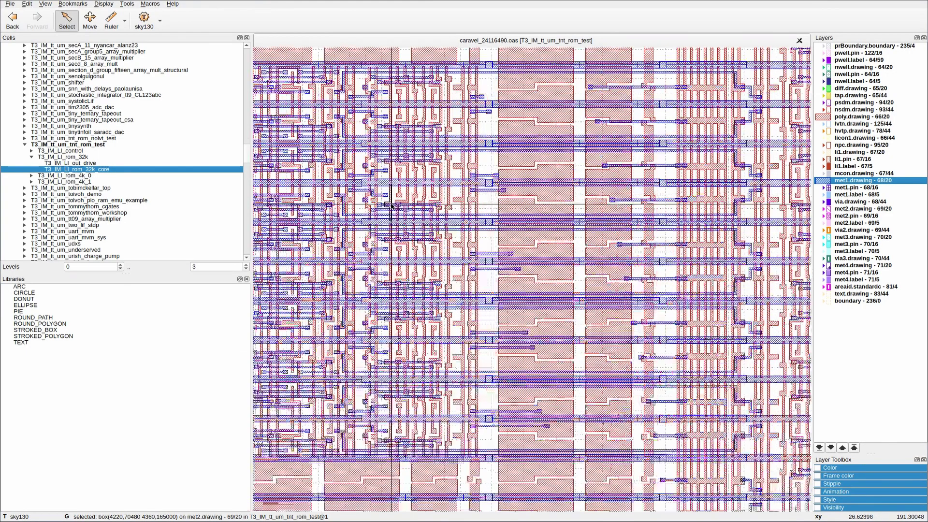
{"action": "scroll", "coordinate": [422, 196], "scroll_direction": "down", "scroll_amount": 3}
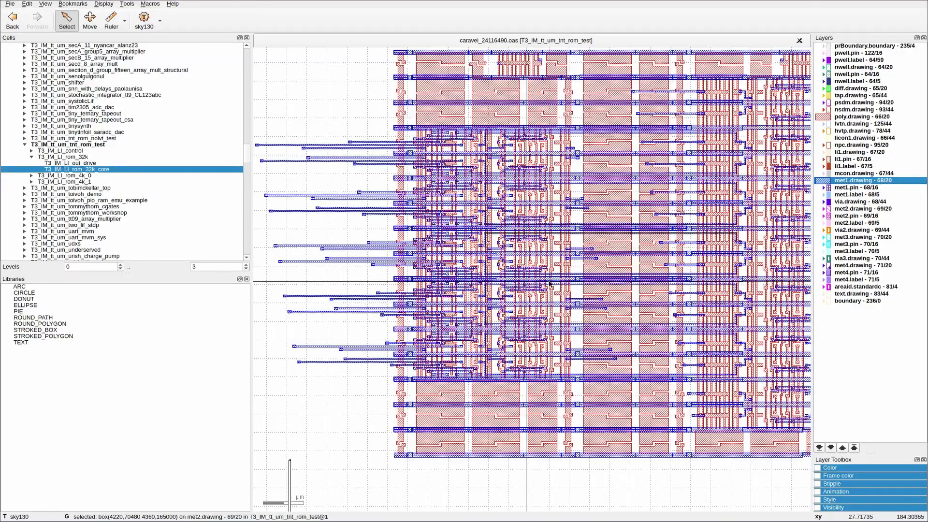
{"action": "double_click", "coordinate": [862, 210]}
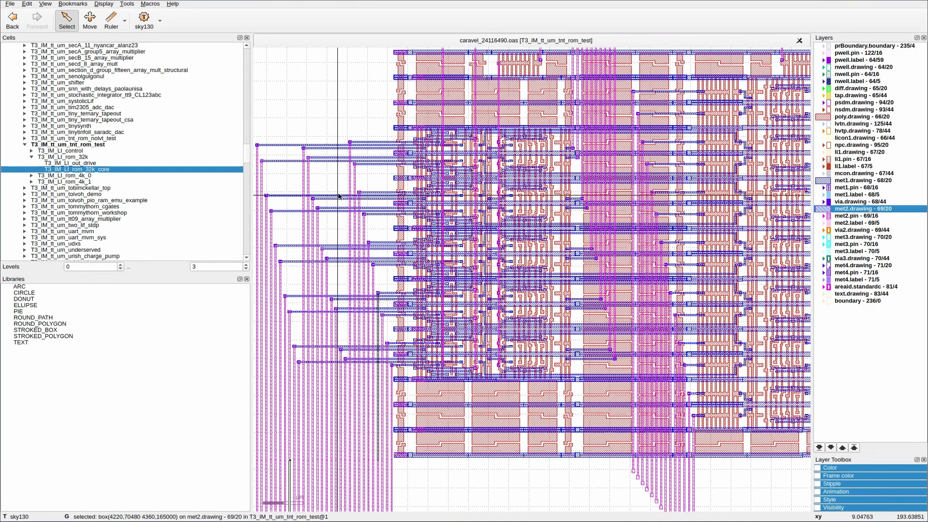
{"action": "scroll", "coordinate": [447, 285], "scroll_direction": "down", "scroll_amount": 2}
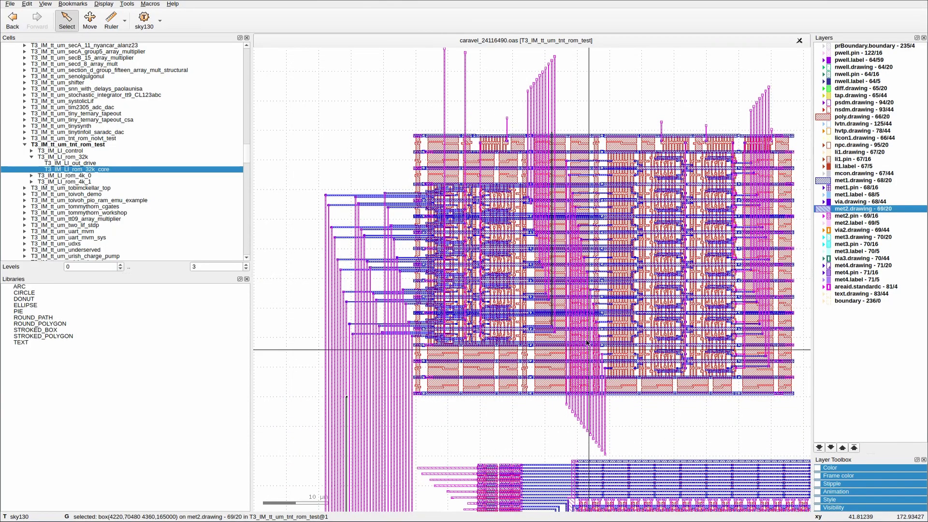
{"action": "scroll", "coordinate": [422, 321], "scroll_direction": "down", "scroll_amount": 1}
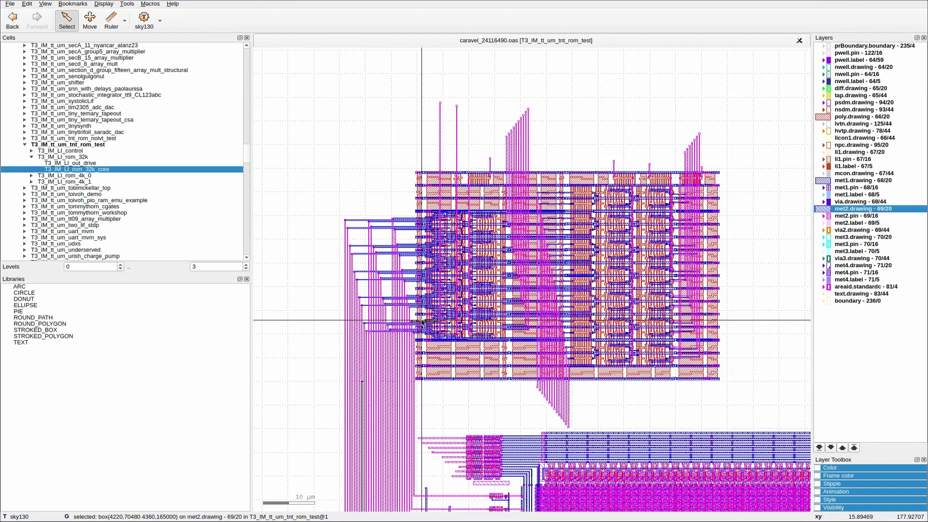
{"action": "scroll", "coordinate": [646, 261], "scroll_direction": "up", "scroll_amount": 2}
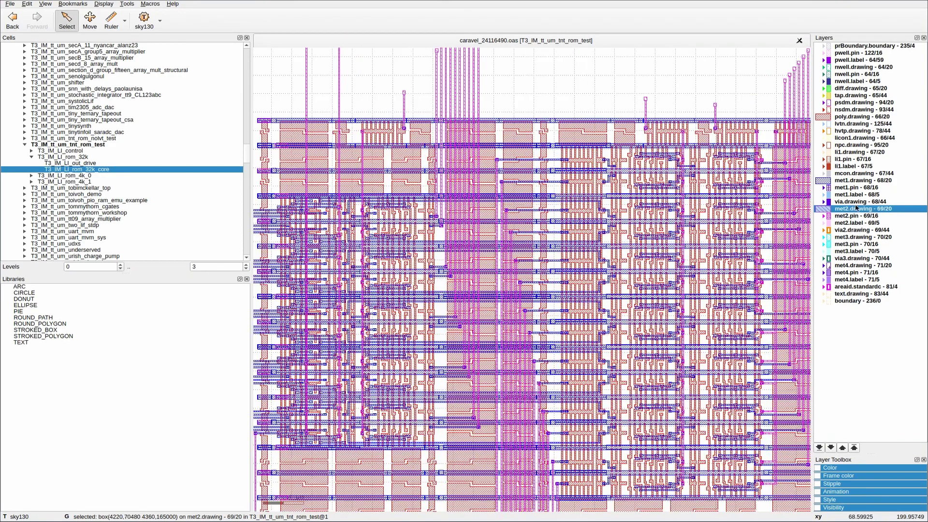
Hide met2.drawing again and inspect the met1, li1 and poly wiring
{"action": "double_click", "coordinate": [854, 212]}
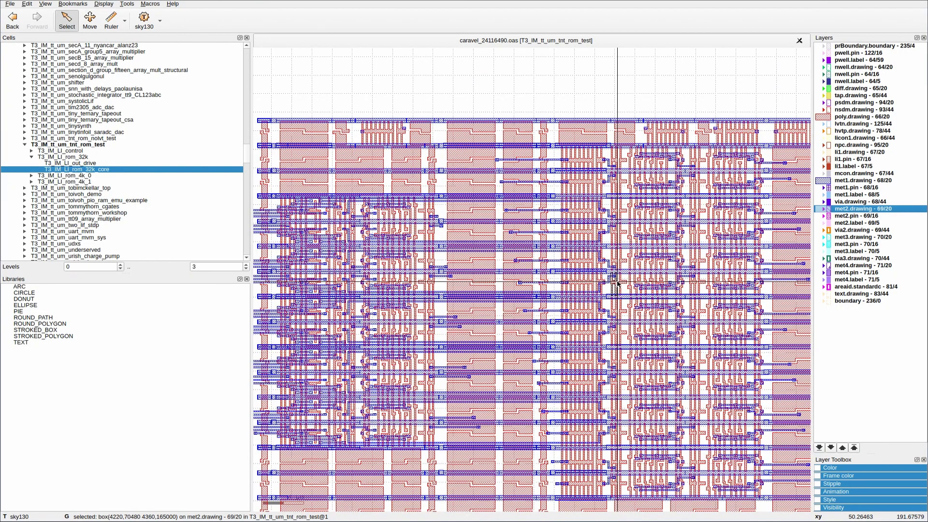
{"action": "scroll", "coordinate": [591, 274], "scroll_direction": "down", "scroll_amount": 2}
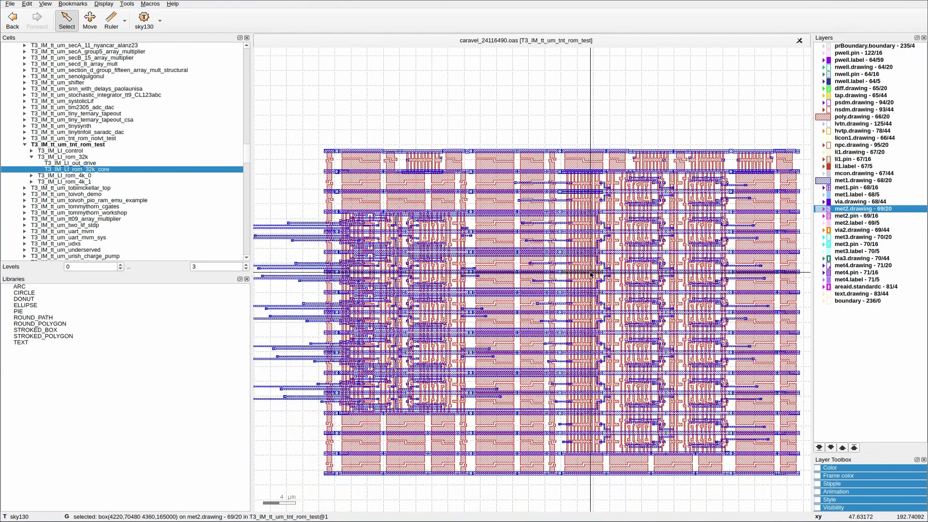
{"action": "scroll", "coordinate": [593, 277], "scroll_direction": "down", "scroll_amount": 1}
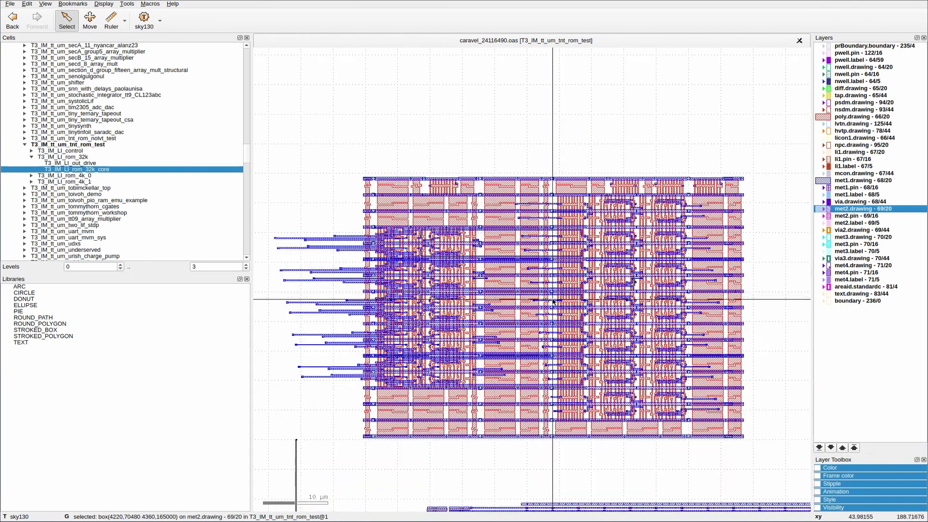
{"action": "scroll", "coordinate": [666, 282], "scroll_direction": "up", "scroll_amount": 1}
{"action": "scroll", "coordinate": [666, 281], "scroll_direction": "down", "scroll_amount": 1}
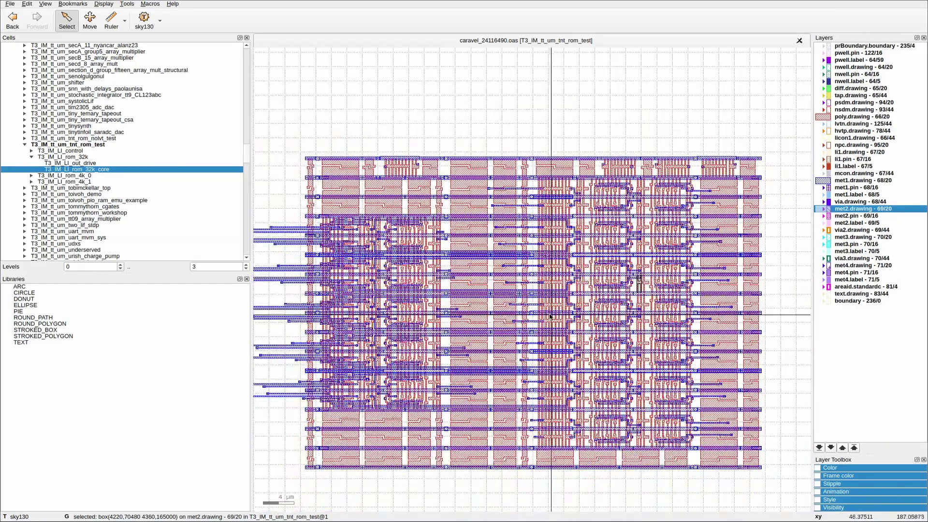
{"action": "scroll", "coordinate": [626, 308], "scroll_direction": "up", "scroll_amount": 3}
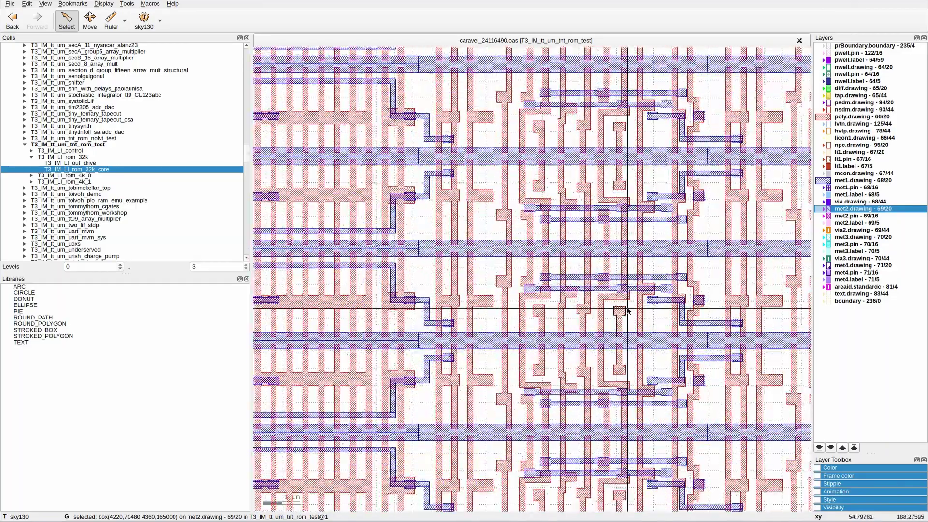
{"action": "scroll", "coordinate": [627, 310], "scroll_direction": "down", "scroll_amount": 3}
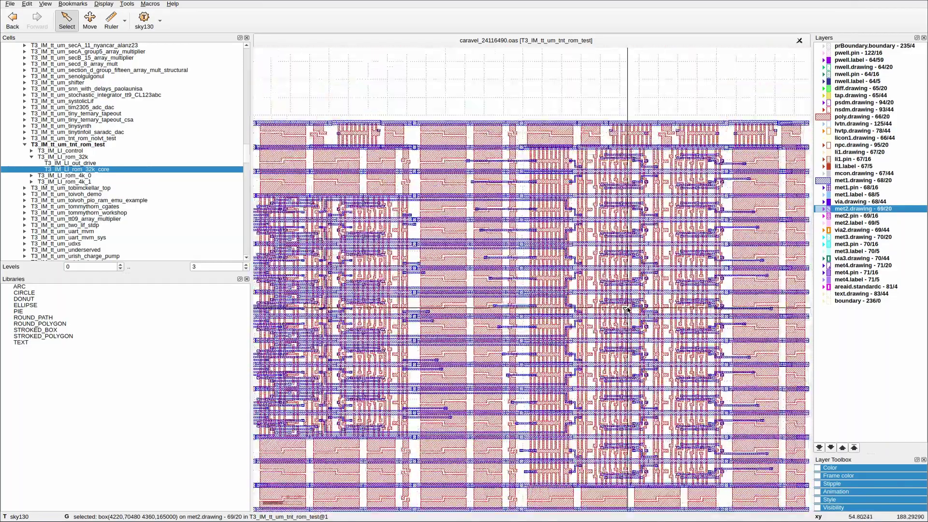
{"action": "scroll", "coordinate": [610, 276], "scroll_direction": "down", "scroll_amount": 1}
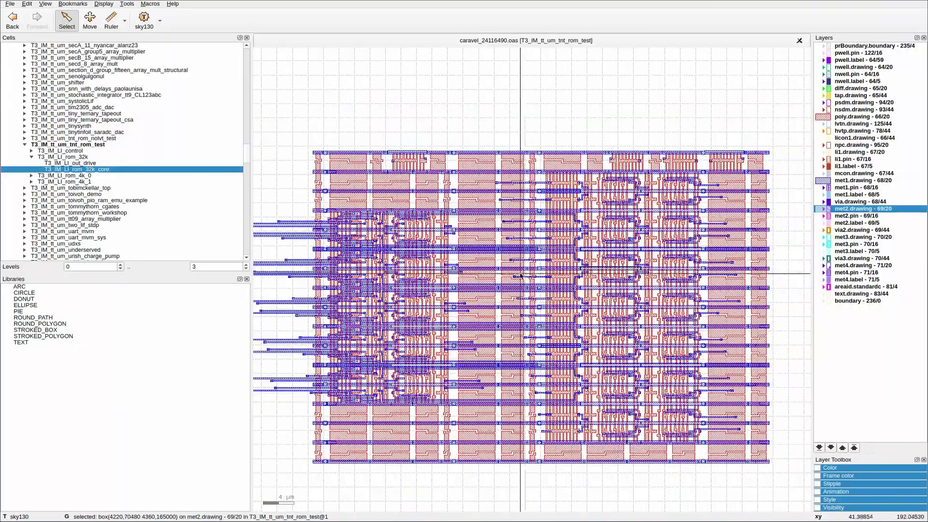
{"action": "scroll", "coordinate": [381, 358], "scroll_direction": "up", "scroll_amount": 2}
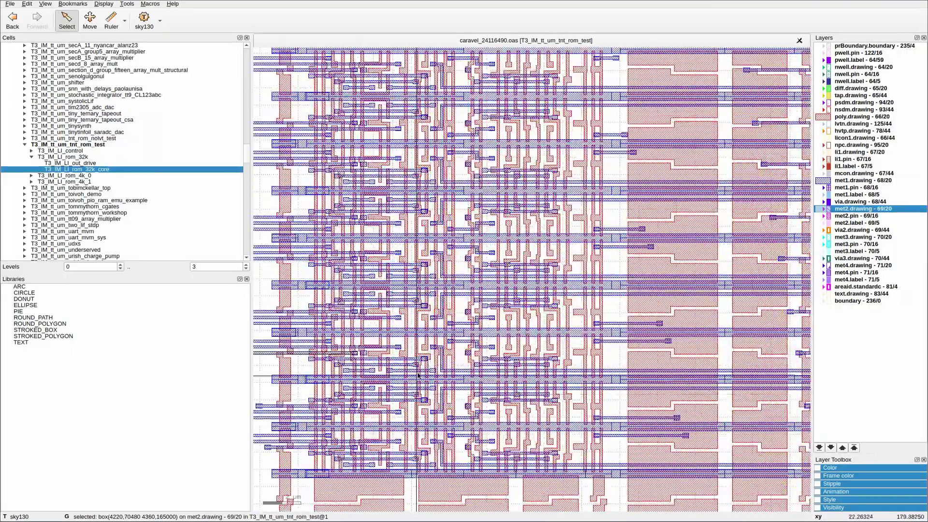
{"action": "scroll", "coordinate": [412, 356], "scroll_direction": "down", "scroll_amount": 1}
{"action": "scroll", "coordinate": [412, 356], "scroll_direction": "down", "scroll_amount": 2}
{"action": "scroll", "coordinate": [473, 339], "scroll_direction": "up", "scroll_amount": 2}
{"action": "scroll", "coordinate": [473, 339], "scroll_direction": "down", "scroll_amount": 2}
{"action": "scroll", "coordinate": [473, 334], "scroll_direction": "up", "scroll_amount": 3}
{"action": "scroll", "coordinate": [530, 322], "scroll_direction": "down", "scroll_amount": 1}
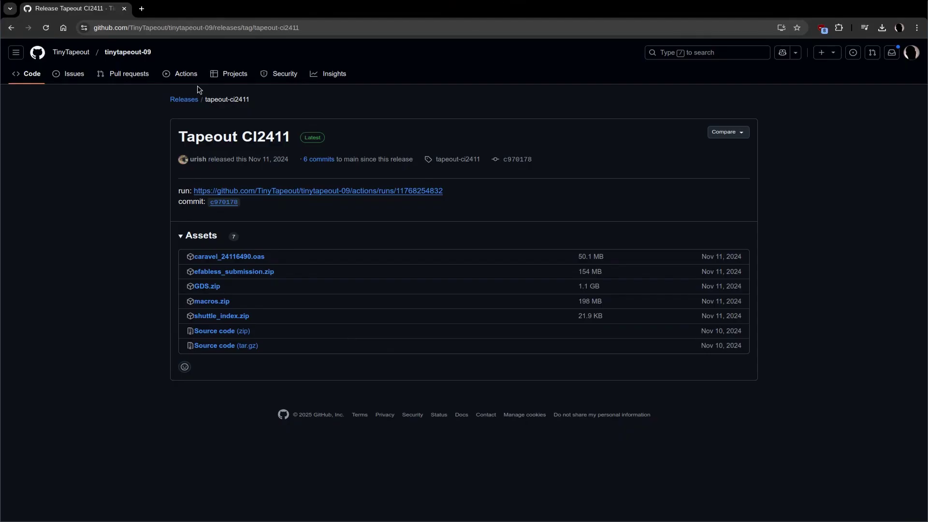
Return to the Tiny Tapeout 9 page, find the 836 ROM Test project, and open its GitHub repository
{"action": "left_click", "coordinate": [10, 28]}
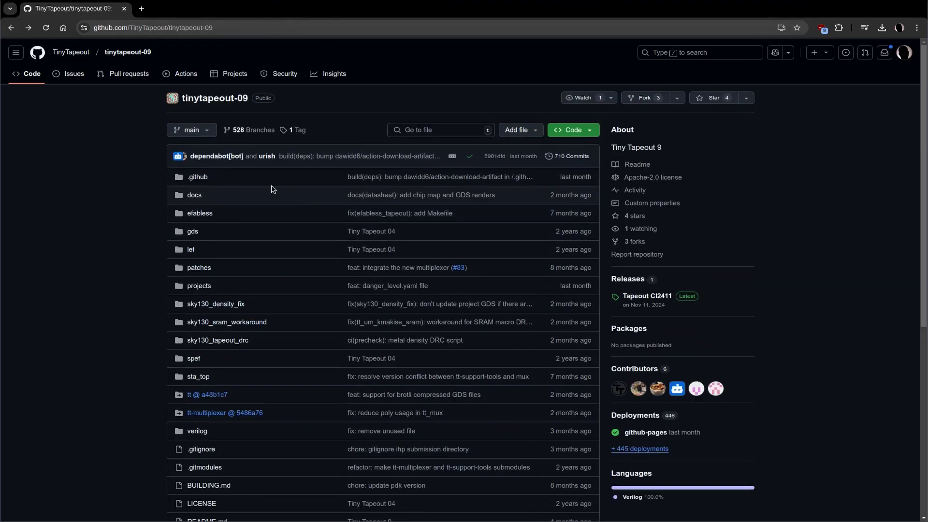
{"action": "left_click", "coordinate": [11, 27]}
{"action": "key", "text": "ctrl+f"}
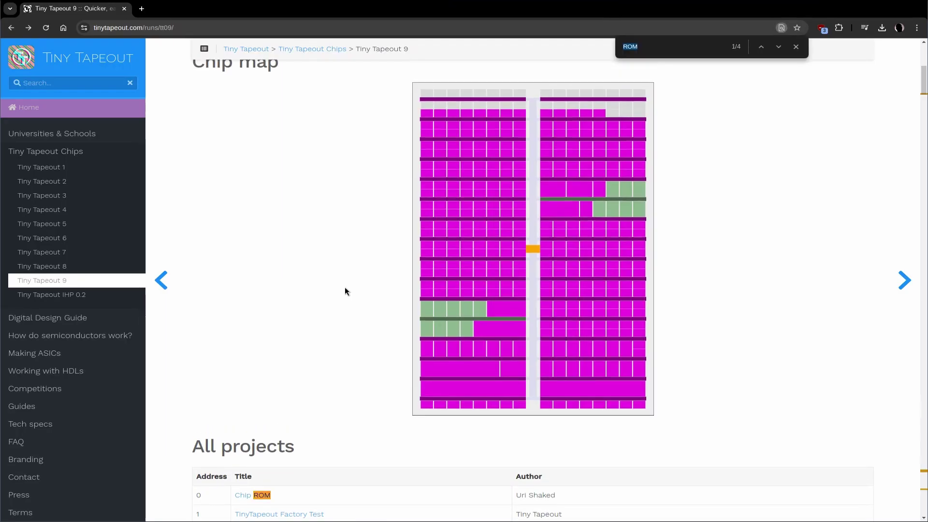
{"action": "key", "text": "Return"}
{"action": "left_click", "coordinate": [290, 276]}
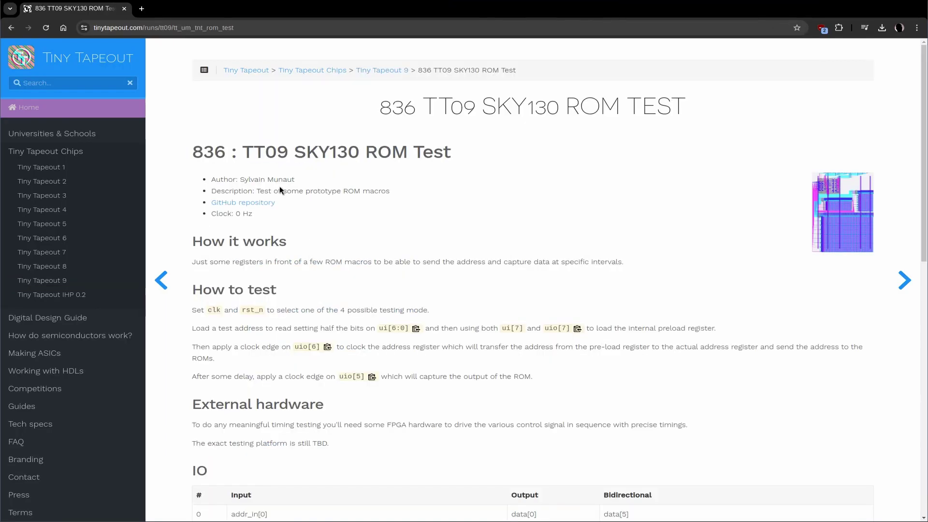
{"action": "left_click", "coordinate": [261, 204]}
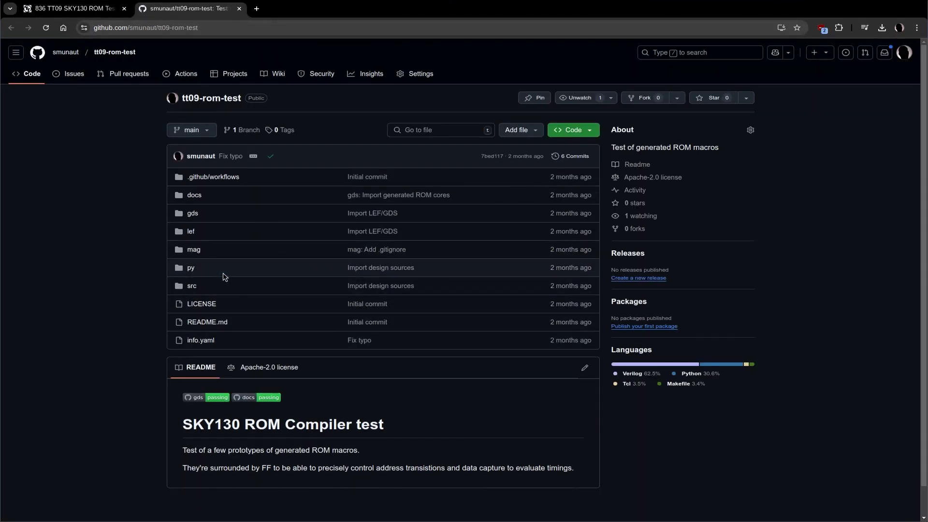
Navigate through the repository's file tree to src/control.v
{"action": "left_click", "coordinate": [190, 274]}
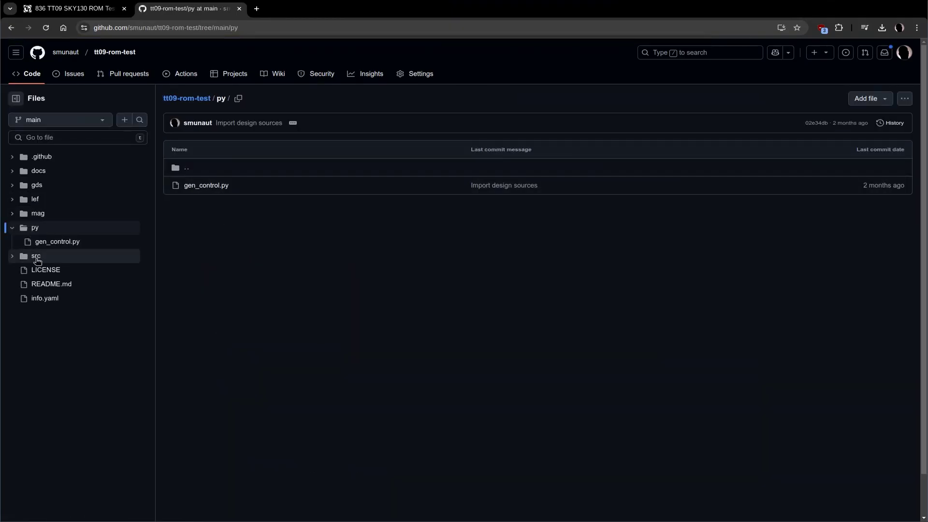
{"action": "left_click", "coordinate": [15, 260]}
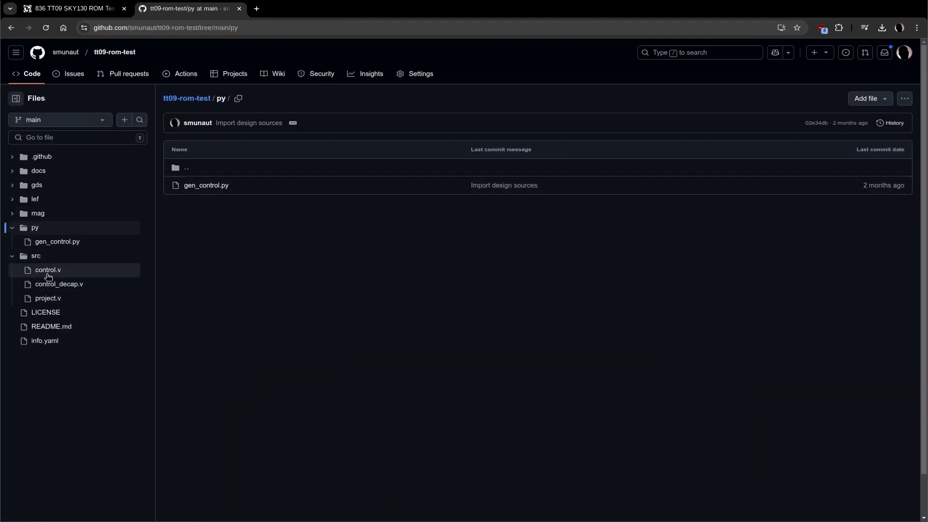
{"action": "left_click", "coordinate": [48, 275]}
Highlight the module port list (lines 10–27) and the netgen LVS note on line 29
{"action": "left_click_drag", "start_coordinate": [292, 248], "coordinate": [398, 397]}
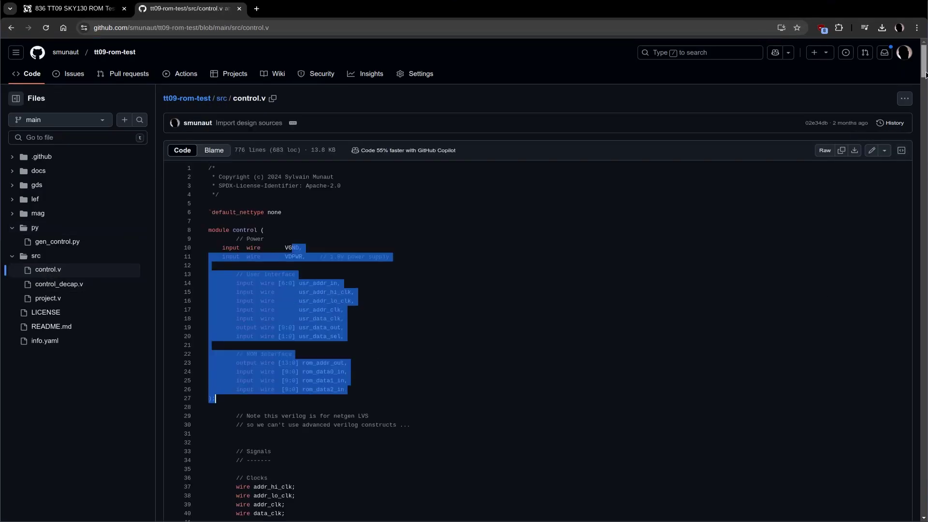
{"action": "left_click_drag", "start_coordinate": [924, 72], "coordinate": [924, 517]}
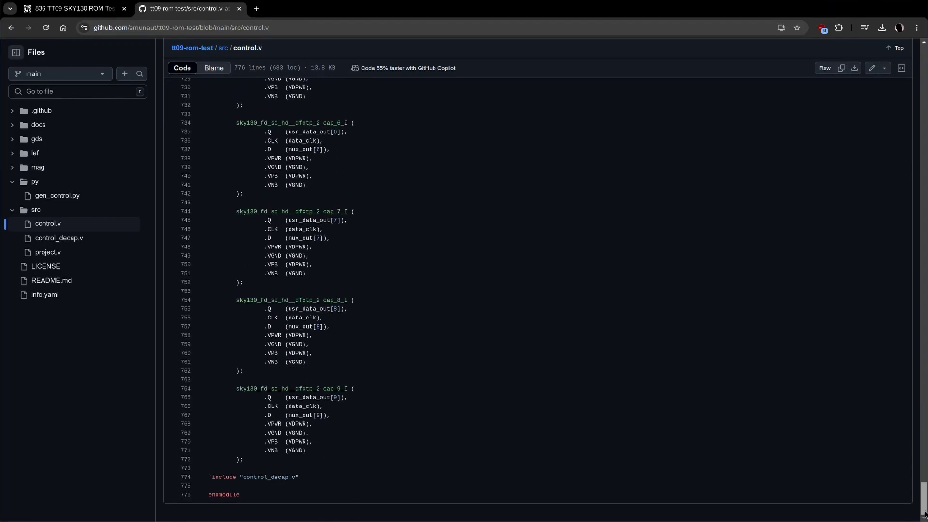
{"action": "left_click_drag", "start_coordinate": [925, 504], "coordinate": [891, 73]}
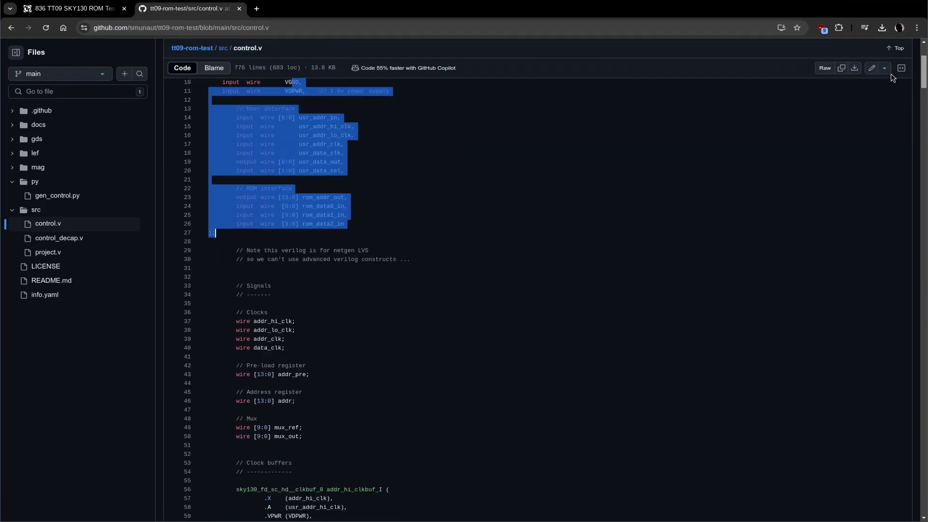
{"action": "left_click", "coordinate": [429, 215]}
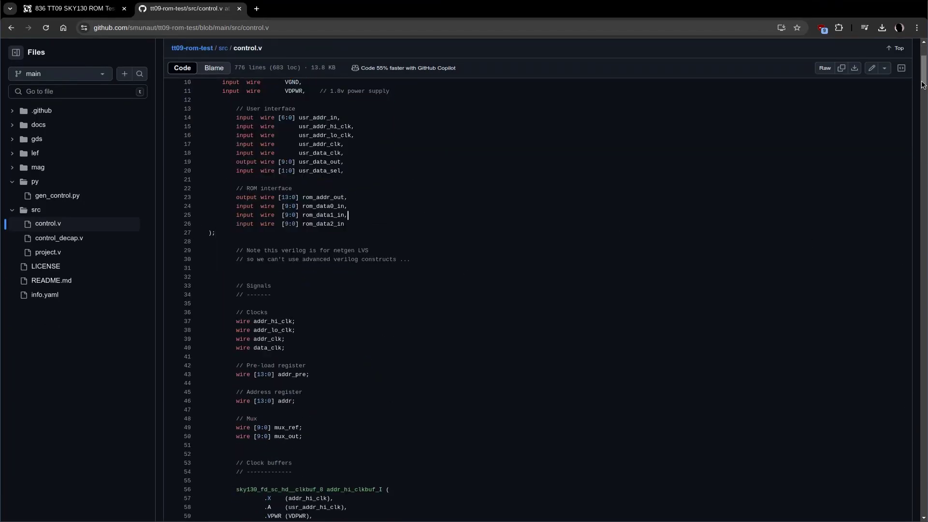
{"action": "scroll", "coordinate": [921, 87], "scroll_direction": "up", "scroll_amount": 3}
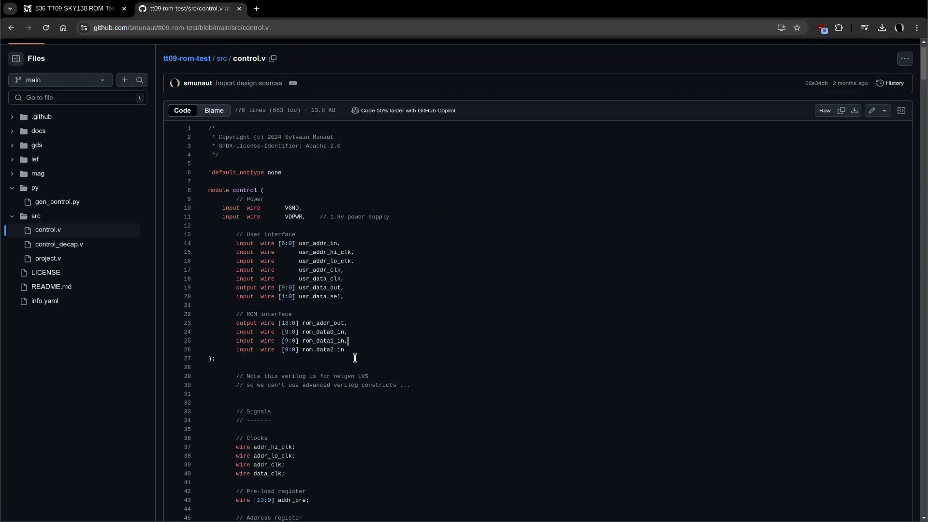
{"action": "left_click_drag", "start_coordinate": [409, 378], "coordinate": [188, 377]}
{"action": "left_click", "coordinate": [425, 394]}
Open py/gen_control.py, widen the file tree, and scroll to the placement section near line 435
{"action": "left_click", "coordinate": [71, 203]}
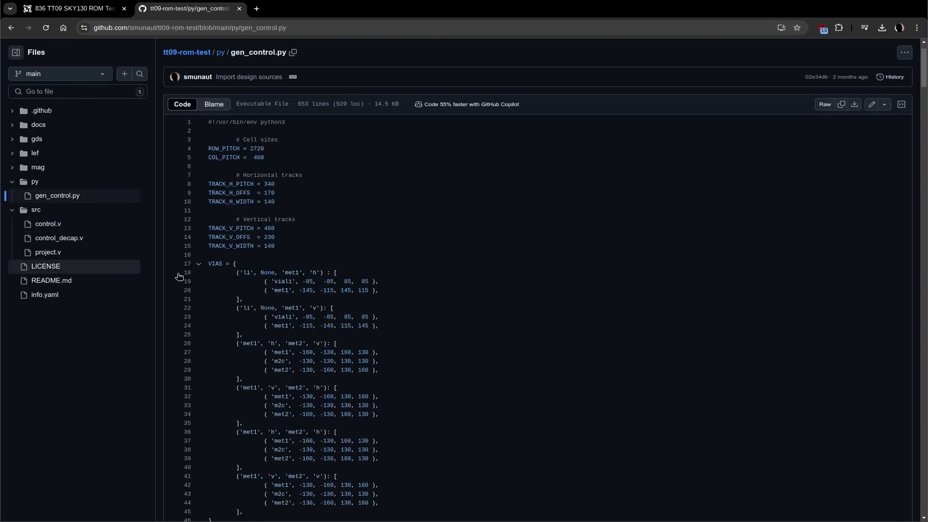
{"action": "left_click_drag", "start_coordinate": [924, 82], "coordinate": [923, 174]}
{"action": "scroll", "coordinate": [756, 299], "scroll_direction": "down", "scroll_amount": 4}
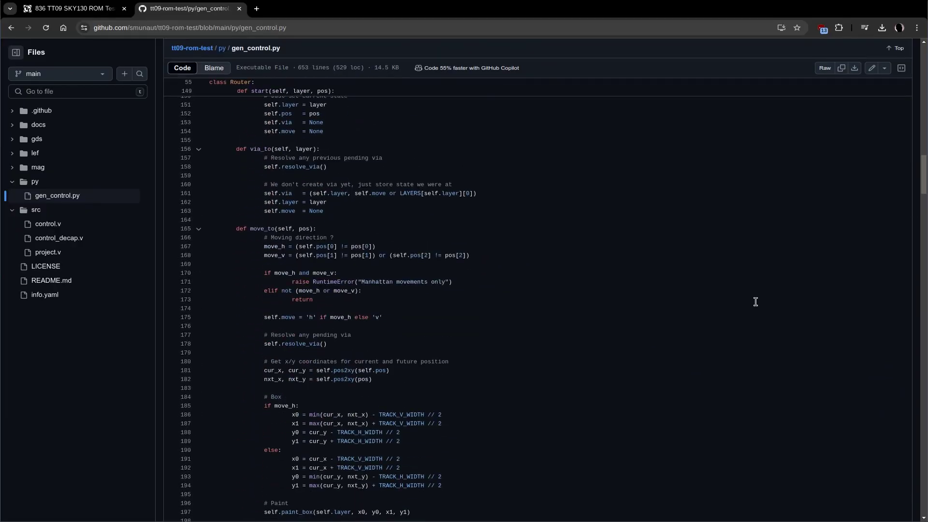
{"action": "scroll", "coordinate": [752, 290], "scroll_direction": "up", "scroll_amount": 4, "text": "ctrl"}
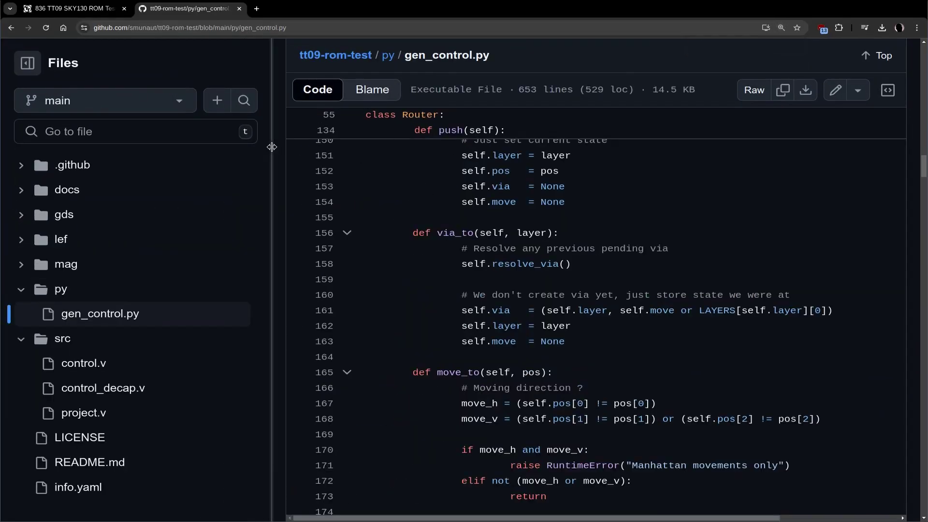
{"action": "left_click_drag", "start_coordinate": [271, 150], "coordinate": [218, 149]}
{"action": "left_click_drag", "start_coordinate": [923, 166], "coordinate": [924, 368]}
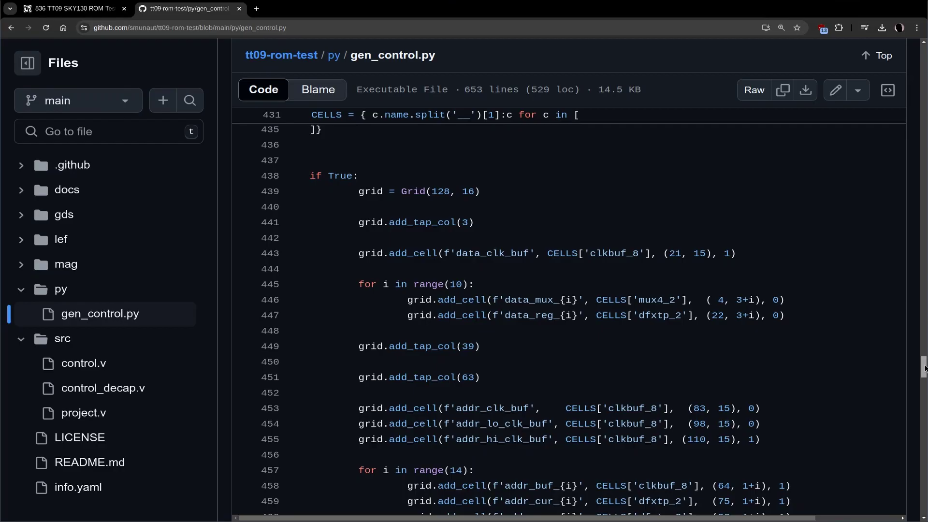
Highlight the Grid creation on line 439 and the tap-column calls at positions 39 and 63
{"action": "left_click_drag", "start_coordinate": [924, 368], "coordinate": [924, 370]}
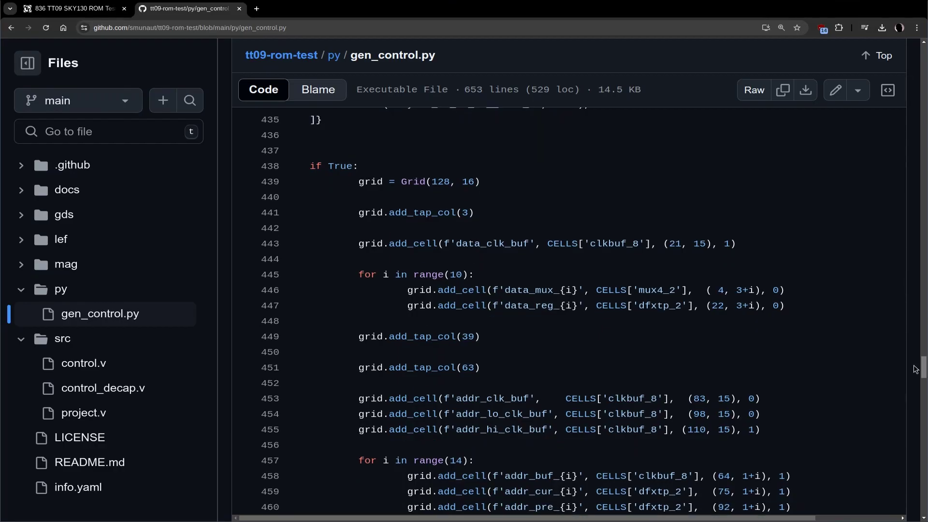
{"action": "double_click", "coordinate": [361, 184]}
{"action": "left_click", "coordinate": [310, 182]}
{"action": "left_click_drag", "start_coordinate": [301, 182], "coordinate": [676, 414]}
{"action": "left_click_drag", "start_coordinate": [355, 182], "coordinate": [482, 183]}
{"action": "left_click", "coordinate": [531, 184]}
{"action": "left_click_drag", "start_coordinate": [360, 215], "coordinate": [514, 214]}
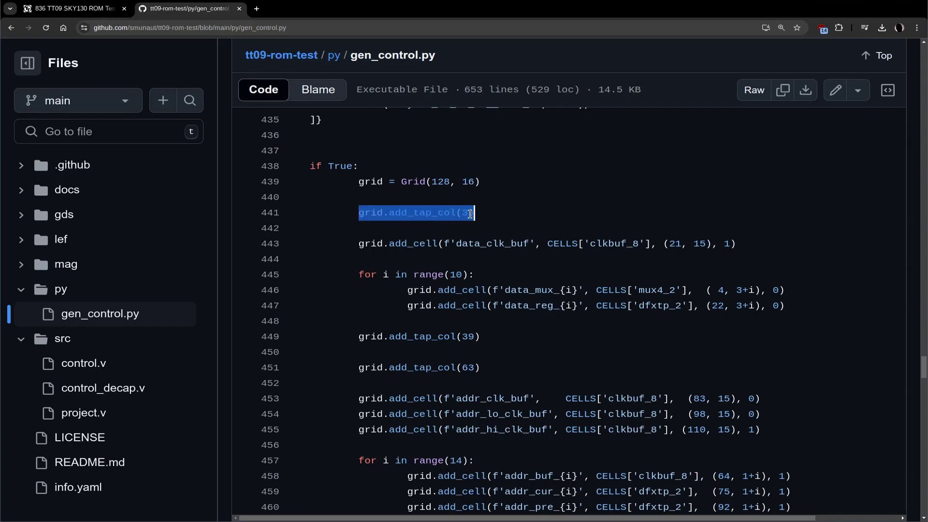
{"action": "left_click_drag", "start_coordinate": [470, 214], "coordinate": [489, 213]}
{"action": "left_click_drag", "start_coordinate": [462, 337], "coordinate": [486, 337]}
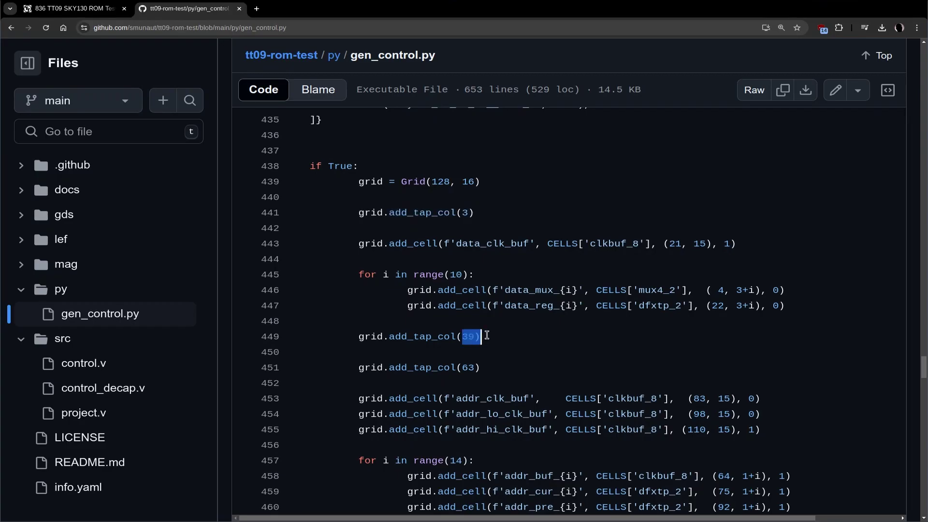
{"action": "left_click_drag", "start_coordinate": [462, 367], "coordinate": [484, 369]}
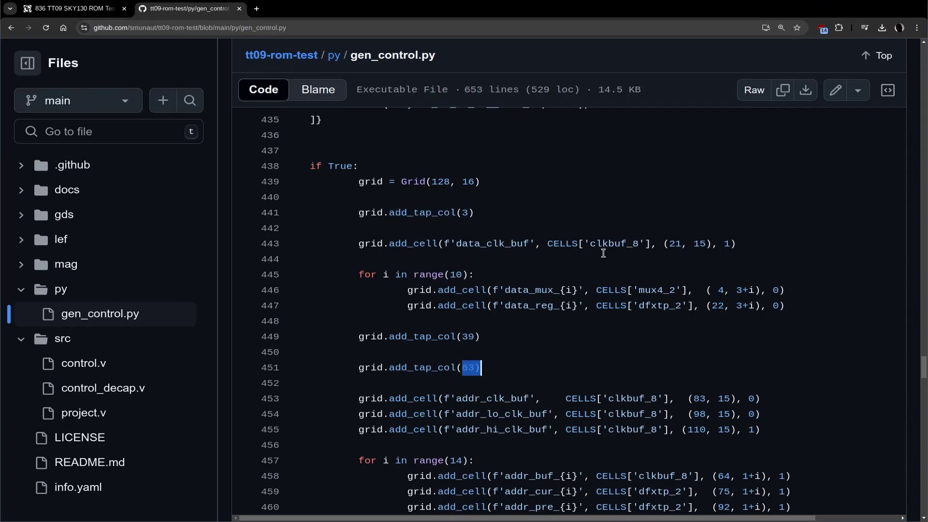
Highlight the clock buffer position (21, 15), the mux4_2 cell type and register position (22, 3+i)
{"action": "left_click_drag", "start_coordinate": [664, 243], "coordinate": [725, 244]}
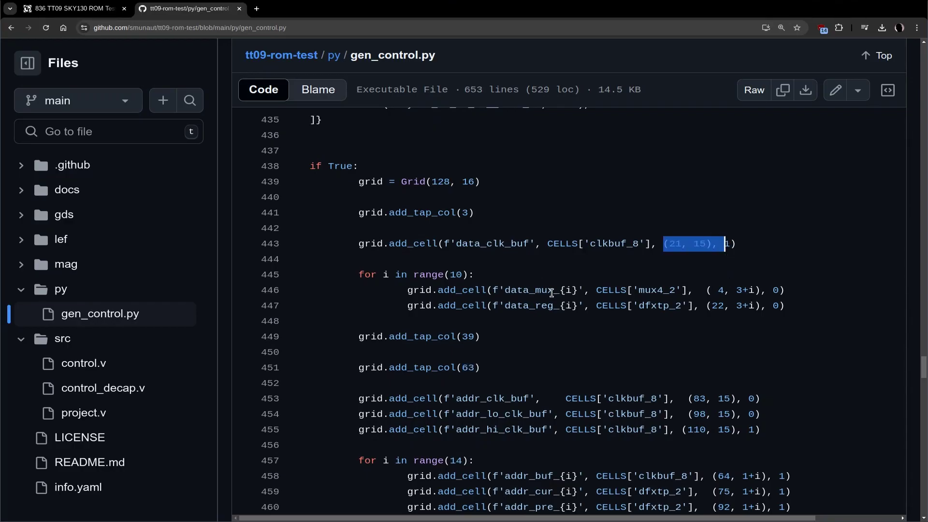
{"action": "left_click_drag", "start_coordinate": [639, 291], "coordinate": [687, 305]}
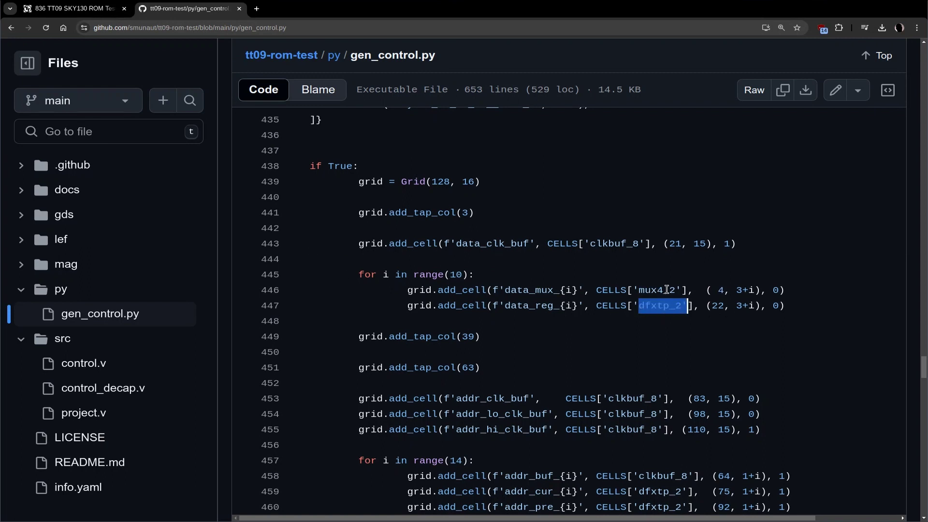
{"action": "left_click_drag", "start_coordinate": [924, 368], "coordinate": [924, 373]}
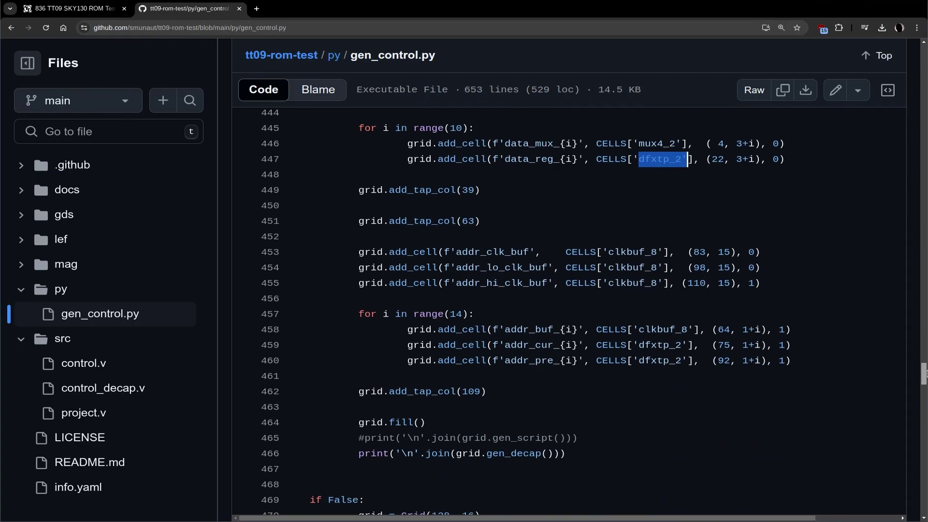
{"action": "left_click_drag", "start_coordinate": [765, 160], "coordinate": [706, 159]}
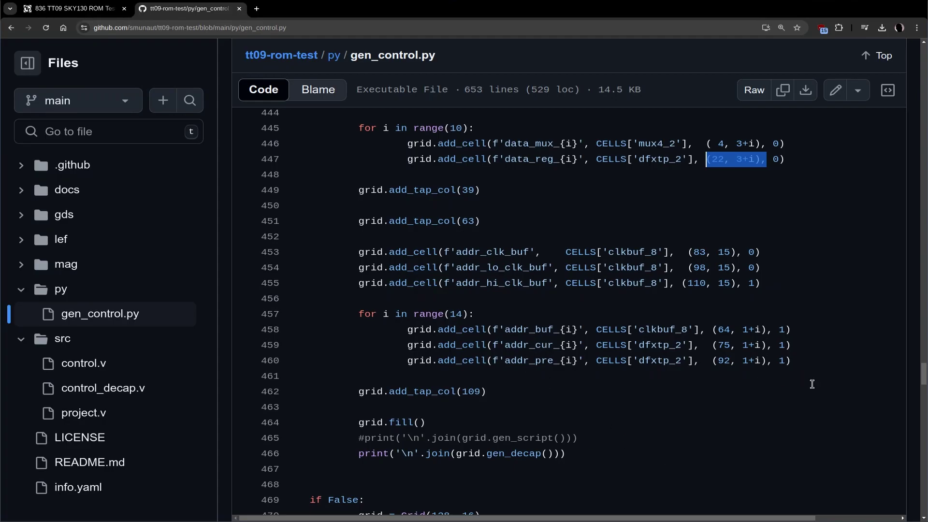
Highlight the fill and decap output lines 464–466 and the disabled power rail block, lines 470–474
{"action": "scroll", "coordinate": [544, 358], "scroll_direction": "down", "scroll_amount": 3}
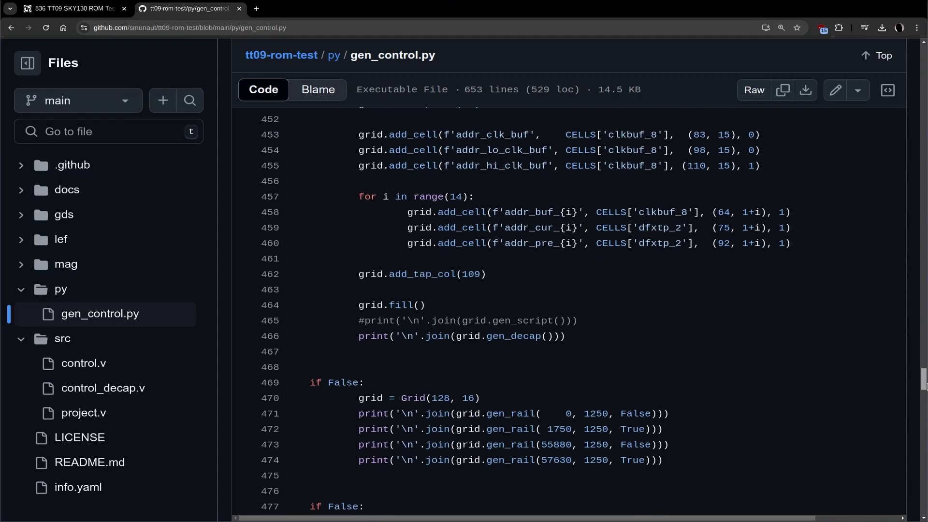
{"action": "left_click_drag", "start_coordinate": [606, 341], "coordinate": [358, 305]}
{"action": "key", "text": "Left"}
{"action": "left_click", "coordinate": [590, 352]}
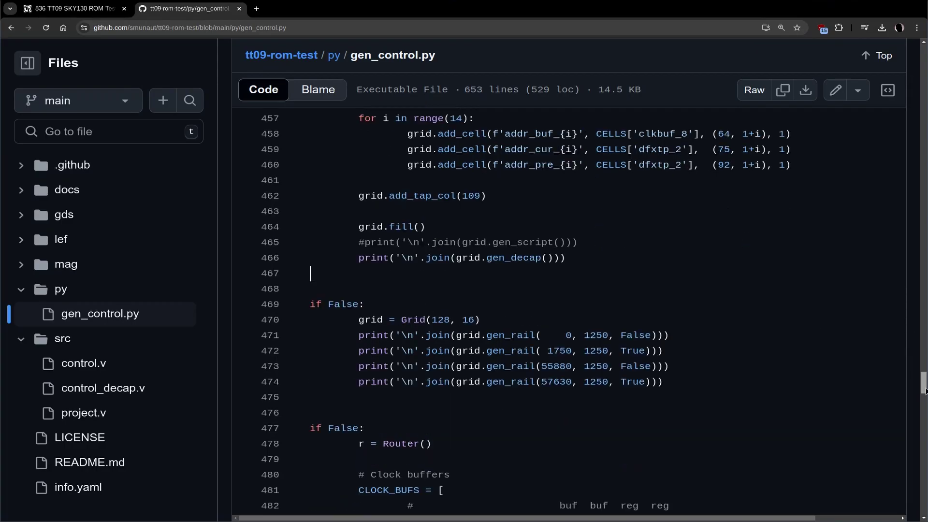
{"action": "left_click_drag", "start_coordinate": [667, 241], "coordinate": [314, 111]}
{"action": "left_click_drag", "start_coordinate": [293, 243], "coordinate": [300, 242]}
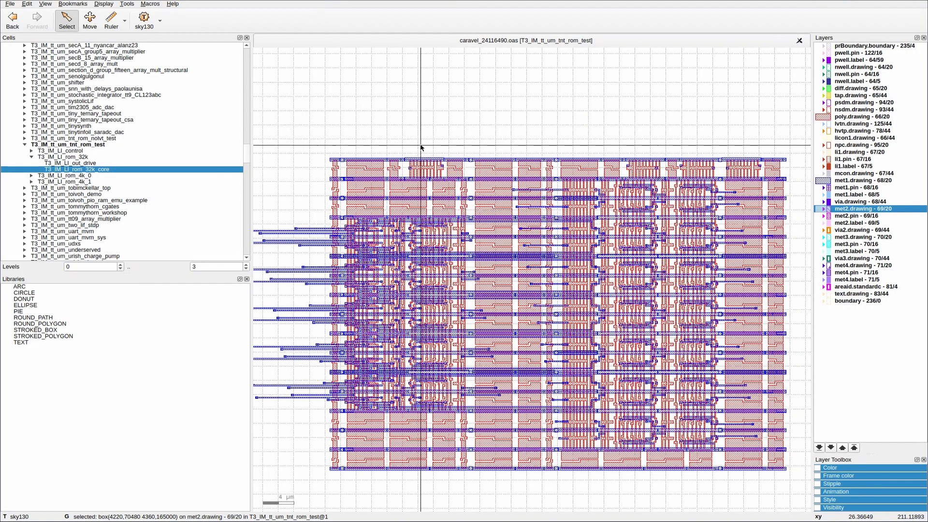
Show the met4 layer and make T3_IM_LI_control the new top cell
{"action": "double_click", "coordinate": [855, 265]}
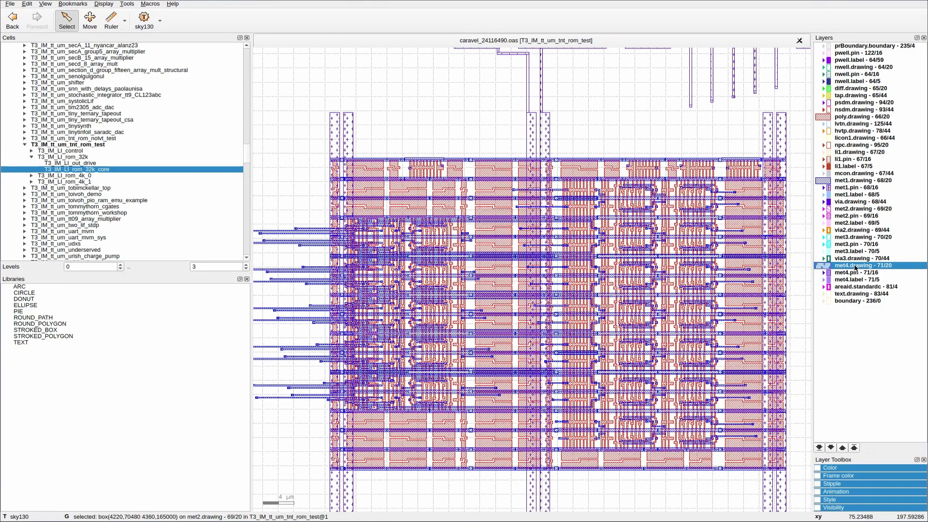
{"action": "left_click", "coordinate": [349, 135]}
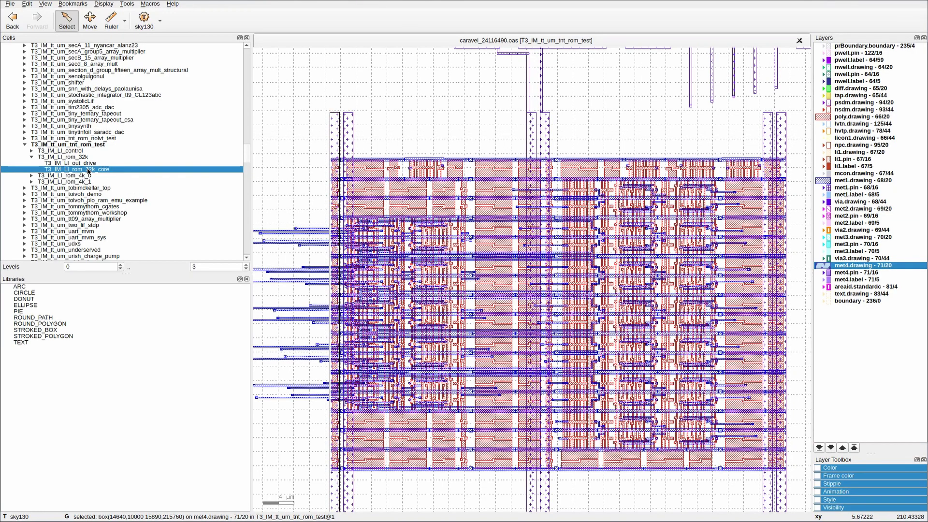
{"action": "right_click", "coordinate": [71, 156]}
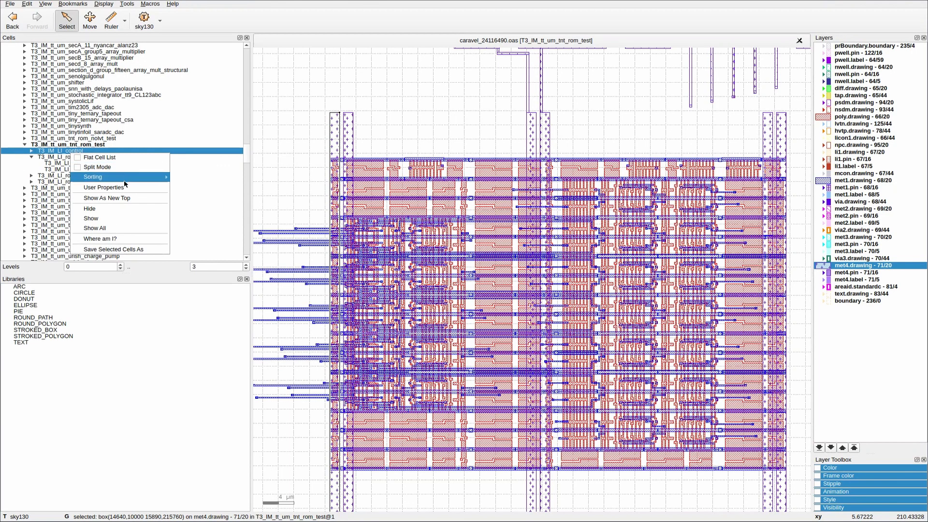
{"action": "left_click", "coordinate": [127, 198]}
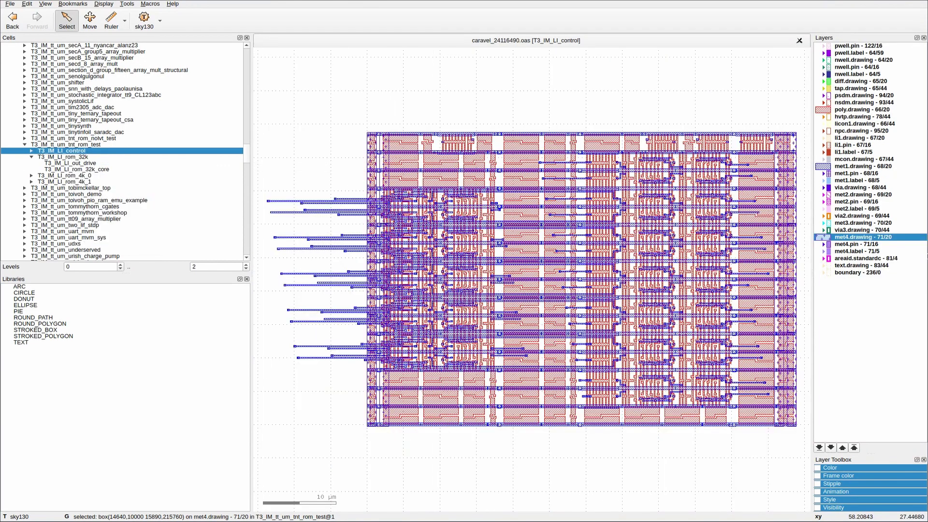
Hide the blue metal routing layers and show the met4 pin power stripes along both edges
{"action": "right_click", "coordinate": [849, 215]}
{"action": "left_click", "coordinate": [880, 162]}
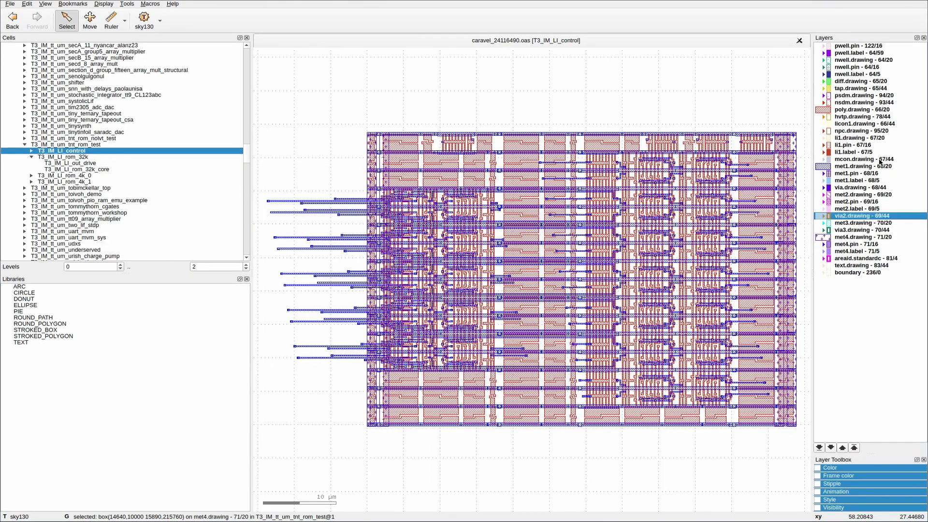
{"action": "left_click", "coordinate": [863, 167]}
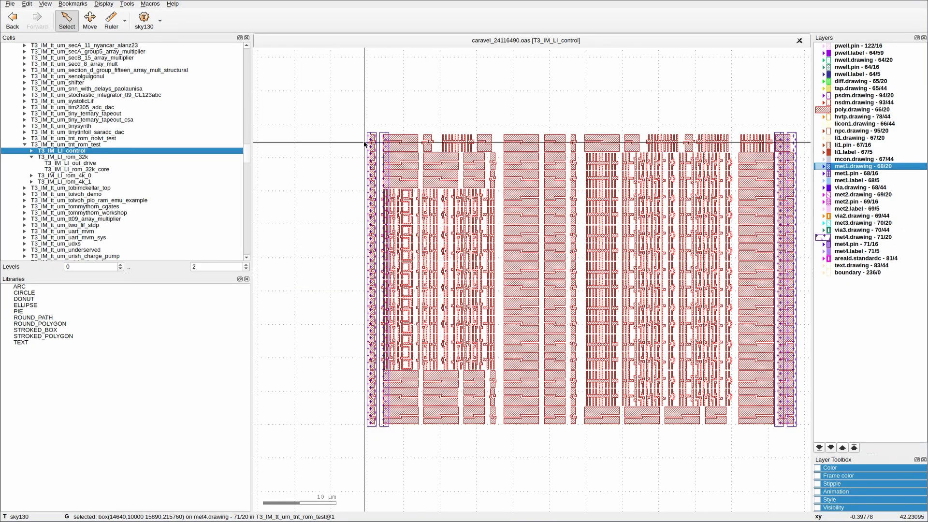
{"action": "left_click", "coordinate": [852, 244]}
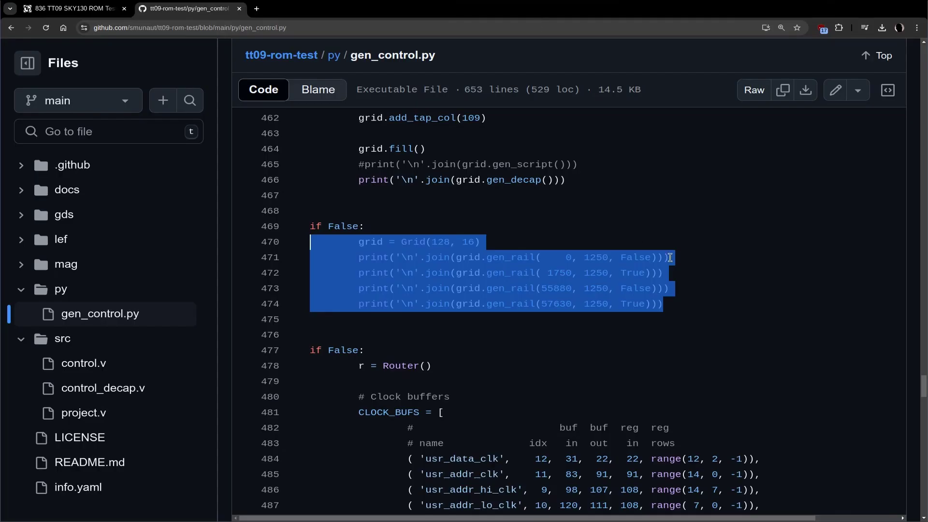
Clear the rail block highlight and close the list of references to False
{"action": "left_click", "coordinate": [740, 272]}
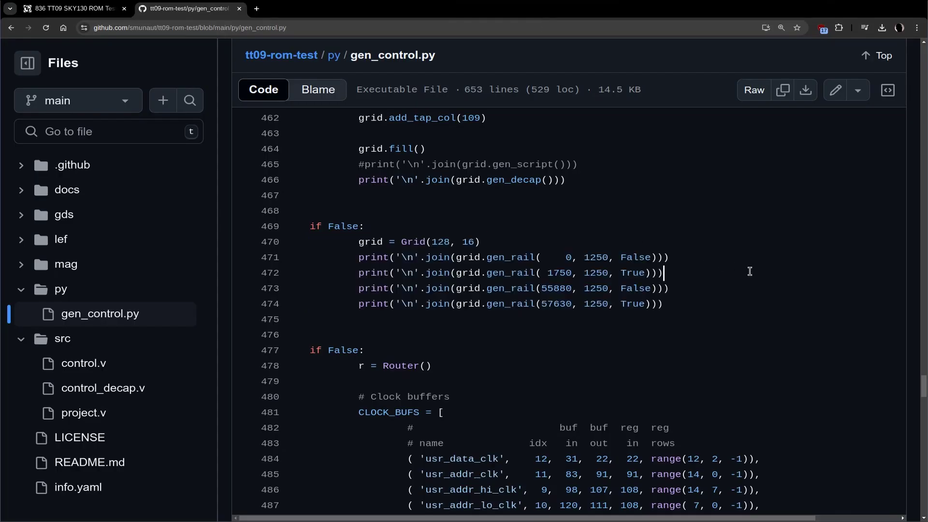
{"action": "left_click", "coordinate": [630, 262]}
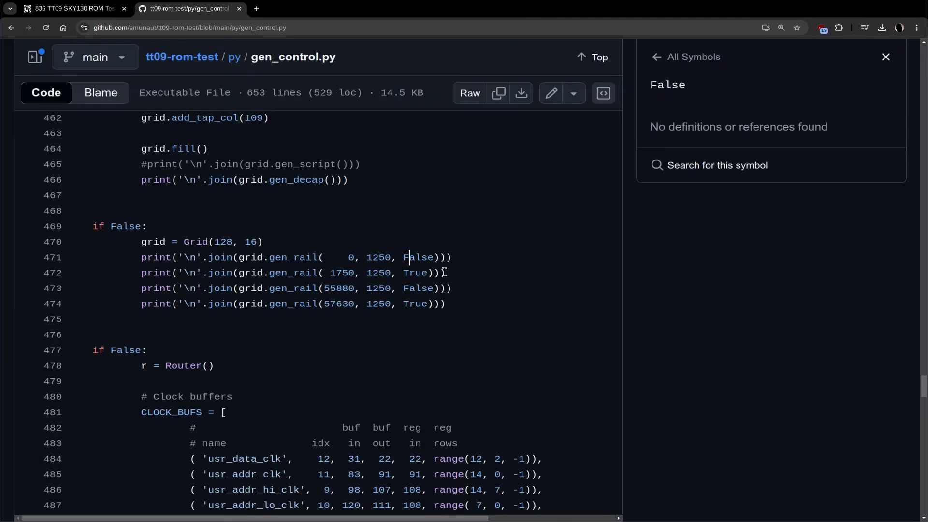
{"action": "left_click", "coordinate": [884, 58]}
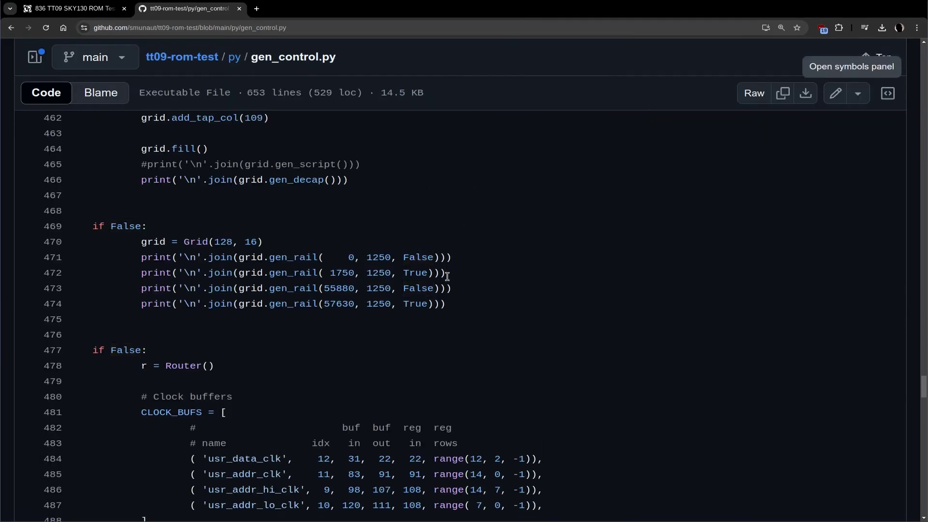
Highlight the Router creation on line 478 and the buffer input routing lines 492–497
{"action": "scroll", "coordinate": [439, 290], "scroll_direction": "down", "scroll_amount": 3}
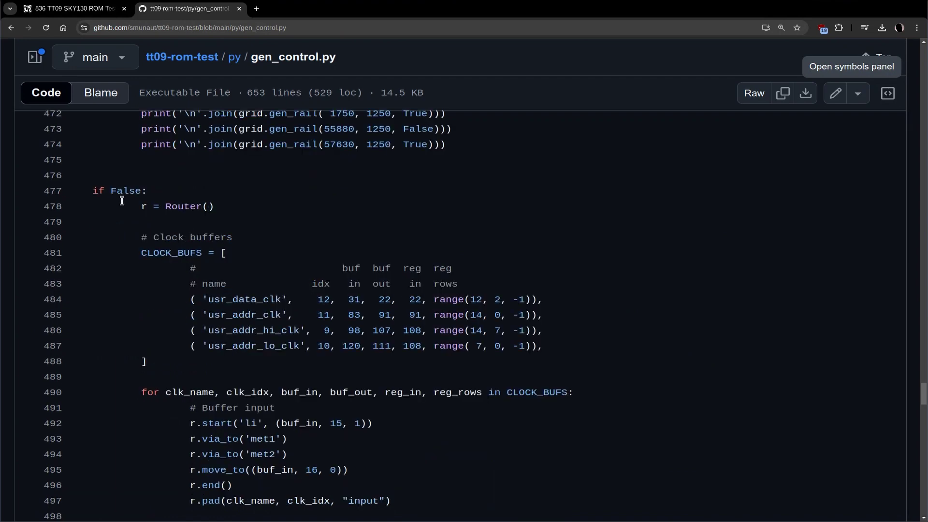
{"action": "left_click_drag", "start_coordinate": [122, 201], "coordinate": [271, 207]}
{"action": "left_click", "coordinate": [226, 204]}
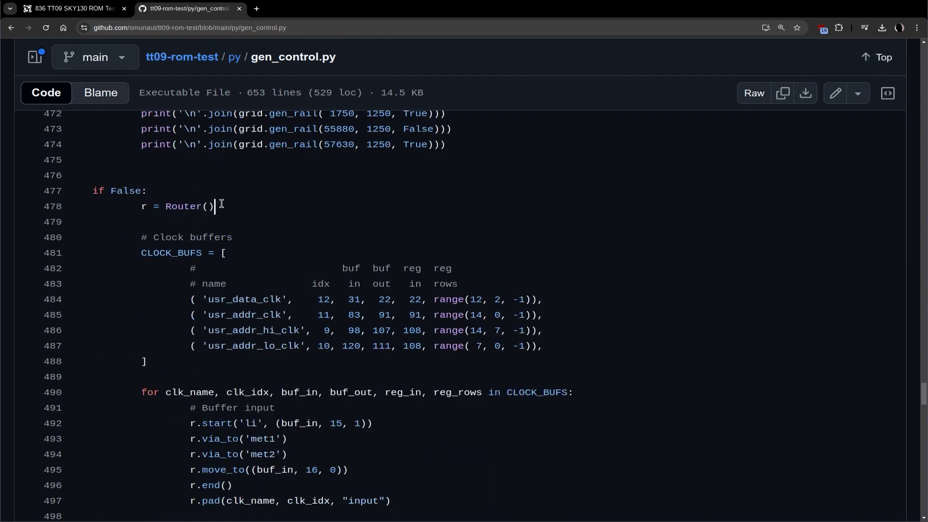
{"action": "scroll", "coordinate": [361, 226], "scroll_direction": "down", "scroll_amount": 4}
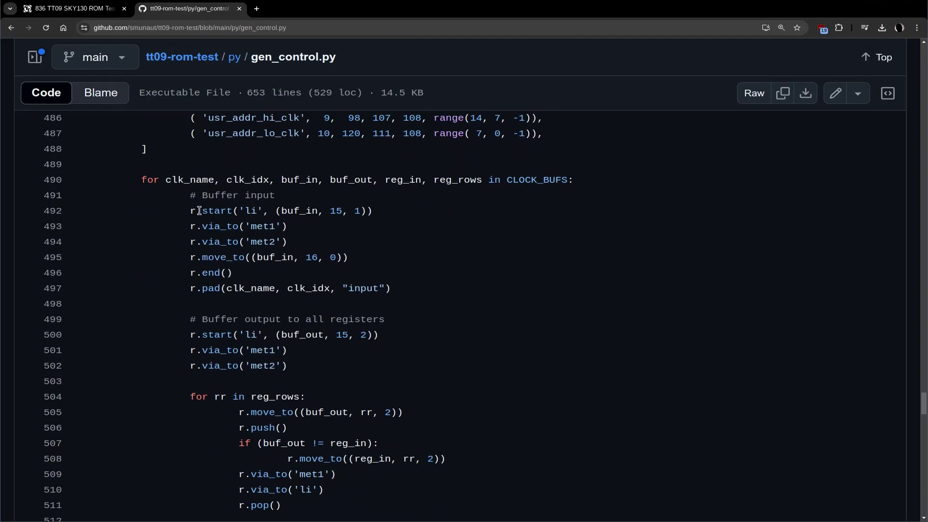
{"action": "left_click_drag", "start_coordinate": [188, 211], "coordinate": [474, 298]}
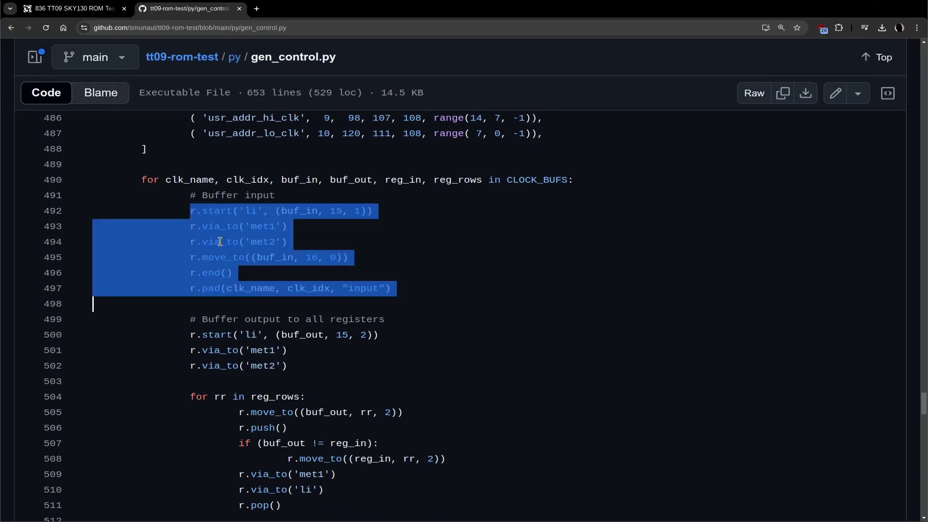
{"action": "left_click", "coordinate": [454, 260]}
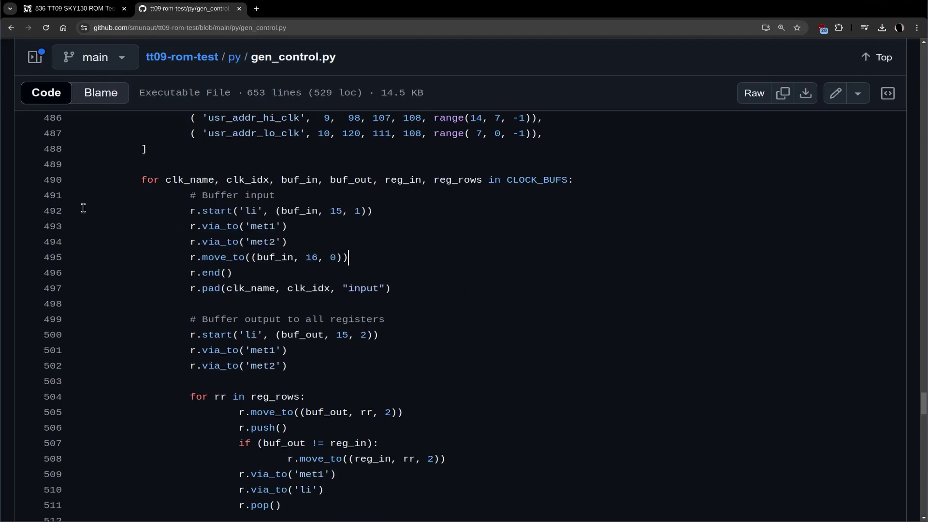
{"action": "left_click_drag", "start_coordinate": [84, 208], "coordinate": [526, 303]}
{"action": "left_click", "coordinate": [525, 301]}
Select the buf_in start coordinates on line 492 in the clock-buffer loop
{"action": "scroll", "coordinate": [389, 213], "scroll_direction": "up", "scroll_amount": 3}
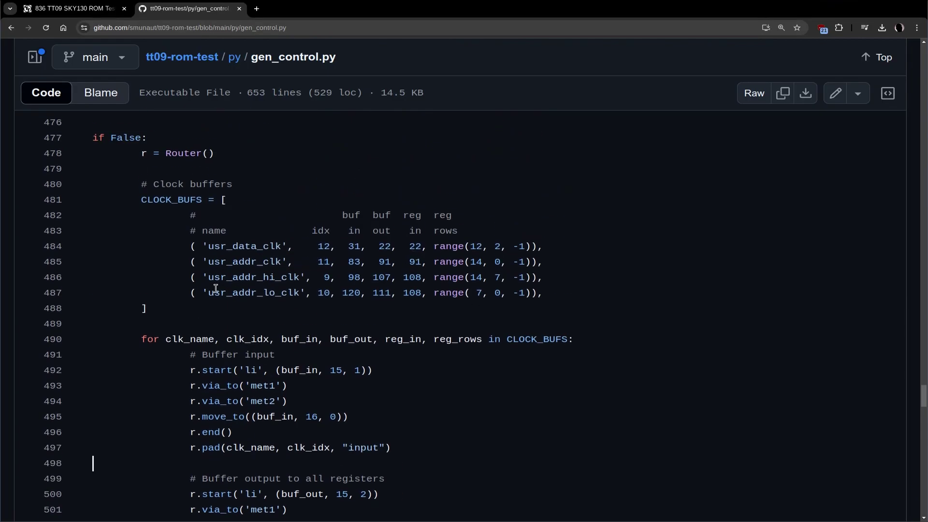
{"action": "scroll", "coordinate": [364, 284], "scroll_direction": "up", "scroll_amount": 10}
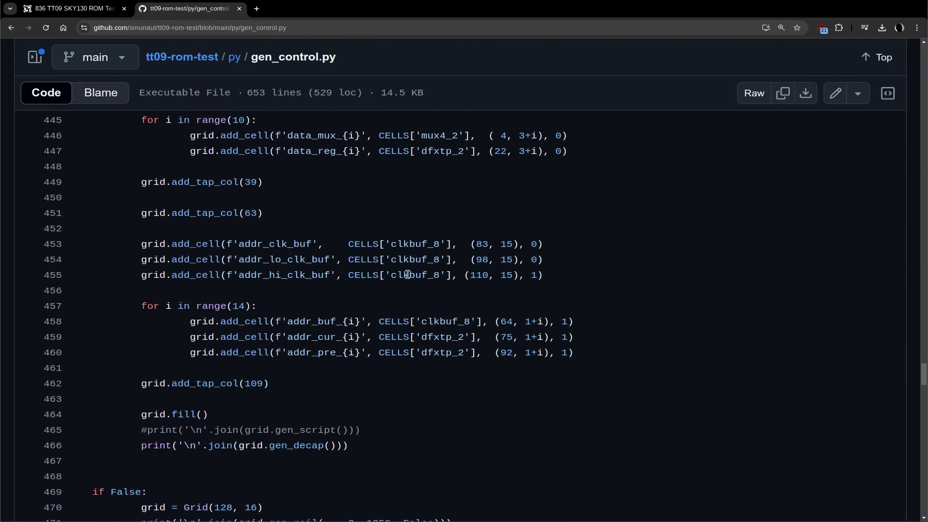
{"action": "scroll", "coordinate": [409, 276], "scroll_direction": "down", "scroll_amount": 12}
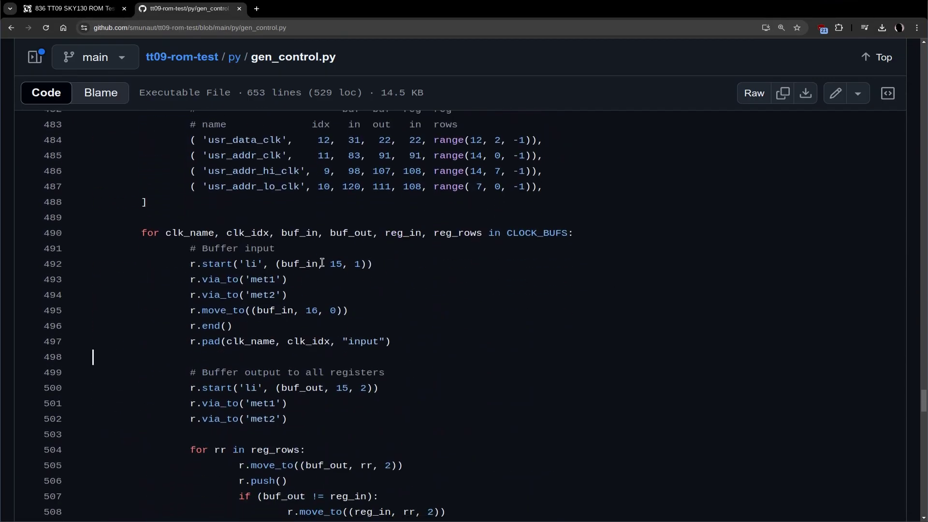
{"action": "left_click_drag", "start_coordinate": [282, 264], "coordinate": [363, 257]}
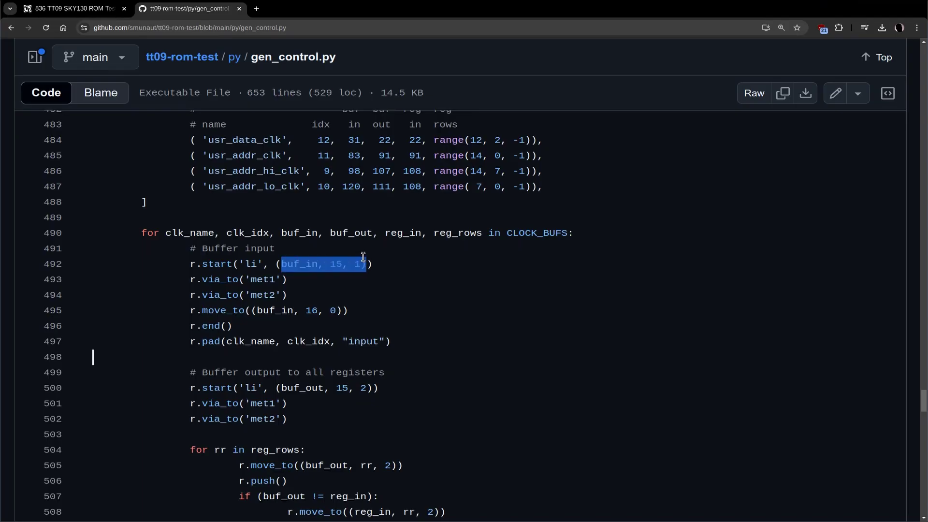
{"action": "left_click", "coordinate": [306, 265]}
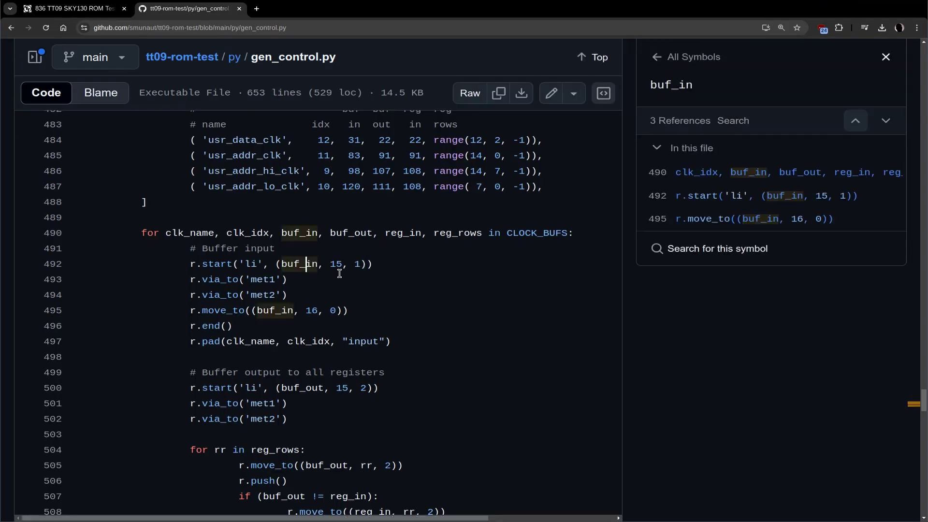
{"action": "left_click", "coordinate": [301, 277]}
{"action": "left_click", "coordinate": [335, 264]}
{"action": "double_click", "coordinate": [358, 265]}
{"action": "left_click", "coordinate": [365, 313]}
{"action": "left_click_drag", "start_coordinate": [341, 263], "coordinate": [282, 263]}
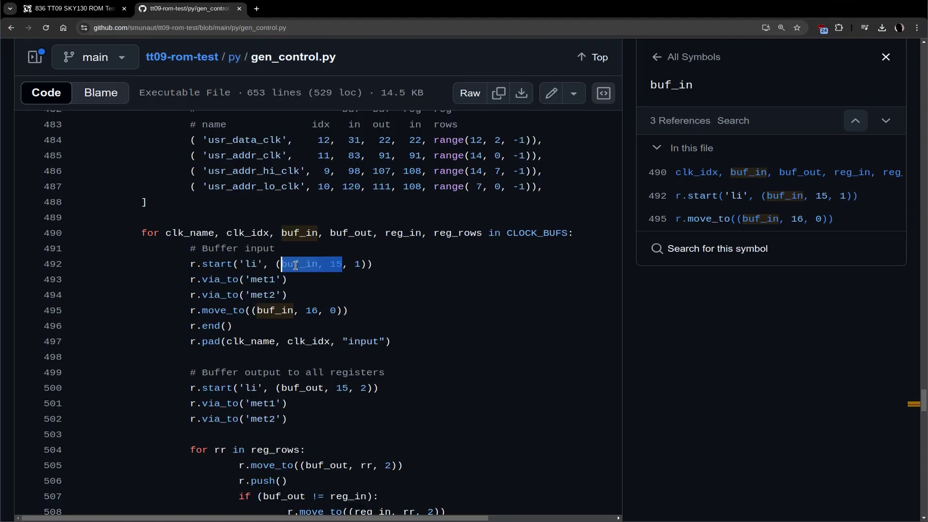
{"action": "left_click", "coordinate": [363, 264]}
{"action": "key", "text": "Down"}
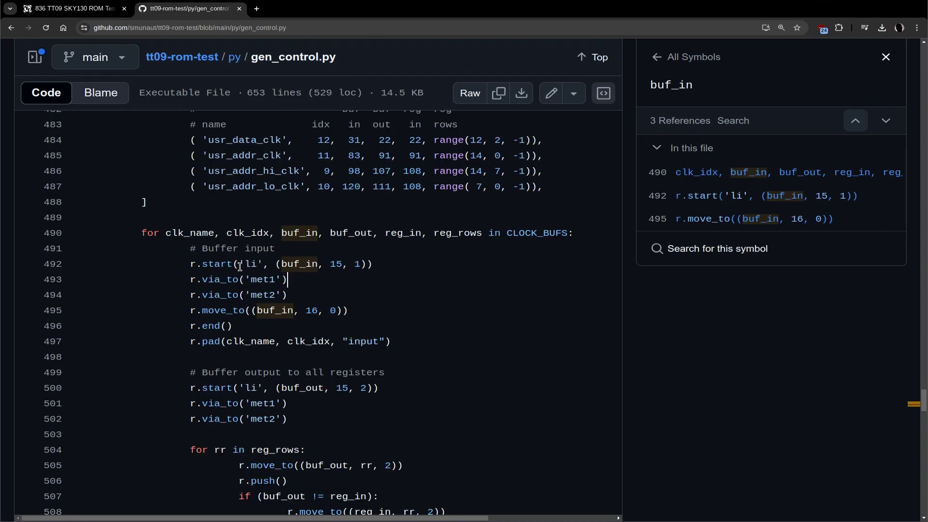
{"action": "double_click", "coordinate": [241, 266]}
{"action": "left_click", "coordinate": [346, 289]}
{"action": "scroll", "coordinate": [437, 332], "scroll_direction": "down", "scroll_amount": 3}
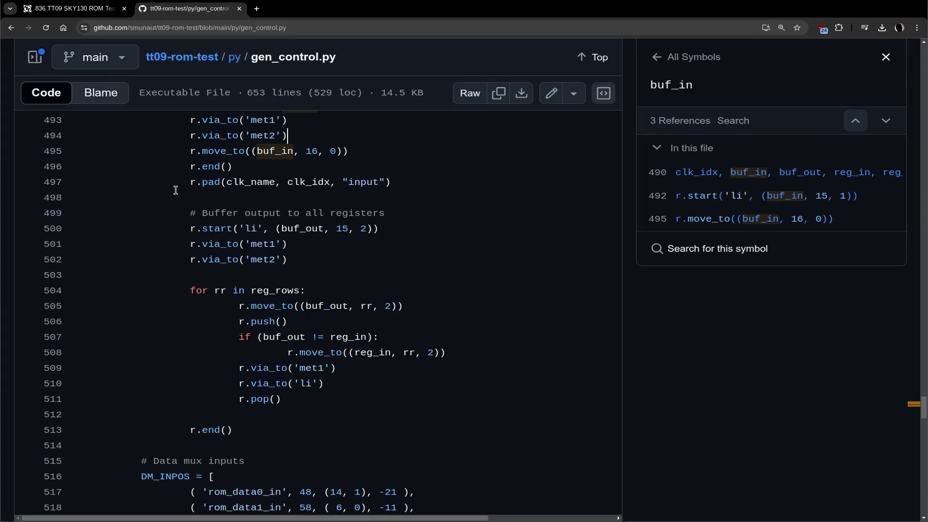
{"action": "scroll", "coordinate": [418, 235], "scroll_direction": "up", "scroll_amount": 2}
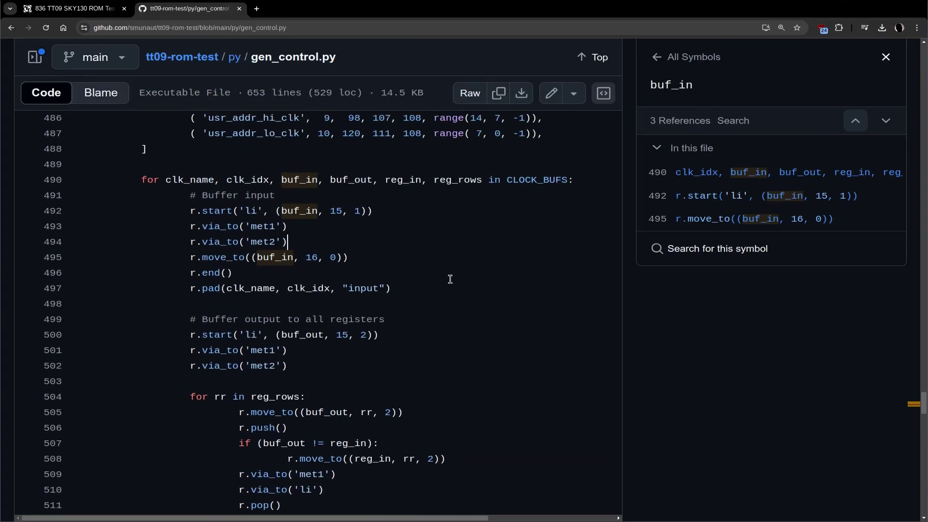
{"action": "scroll", "coordinate": [450, 292], "scroll_direction": "down", "scroll_amount": 2}
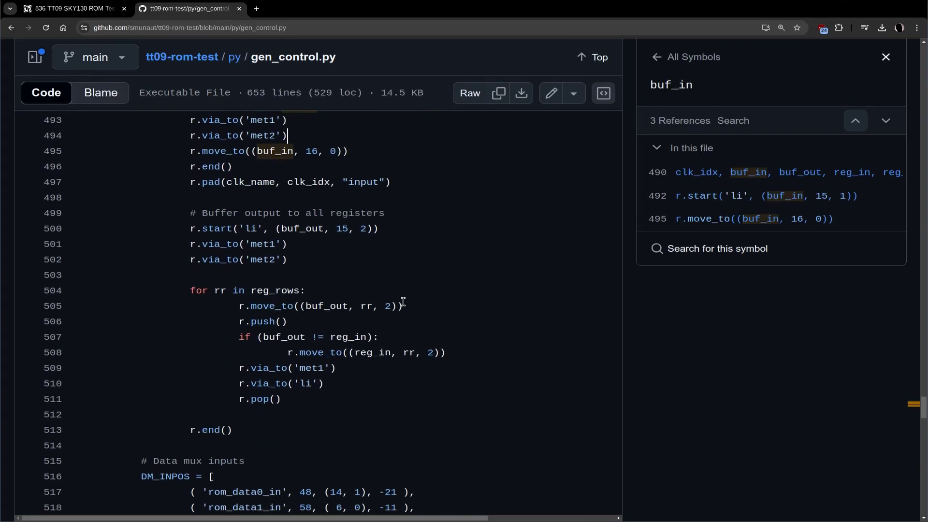
{"action": "scroll", "coordinate": [404, 302], "scroll_direction": "down", "scroll_amount": 7}
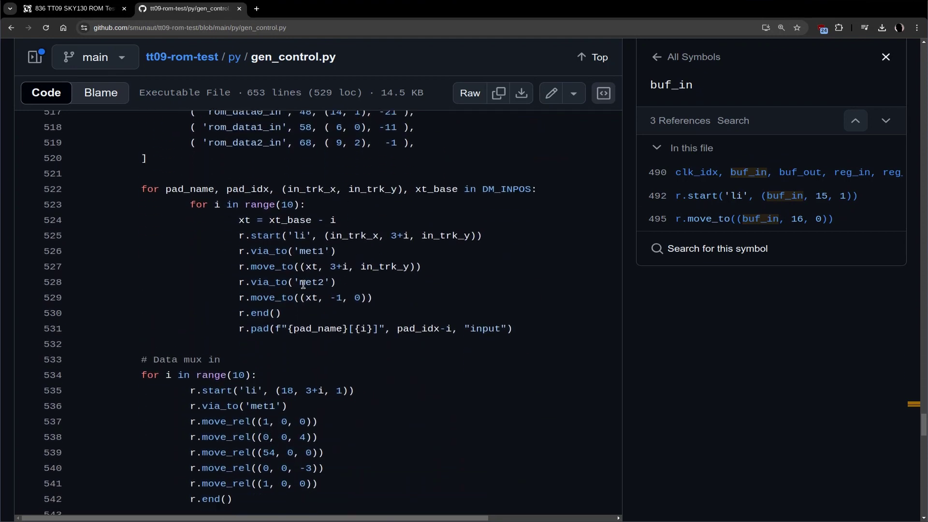
{"action": "scroll", "coordinate": [303, 284], "scroll_direction": "down", "scroll_amount": 1}
{"action": "left_click_drag", "start_coordinate": [204, 299], "coordinate": [440, 402]}
{"action": "left_click", "coordinate": [447, 399]}
{"action": "left_click_drag", "start_coordinate": [208, 355], "coordinate": [255, 355]}
{"action": "left_click", "coordinate": [358, 369]}
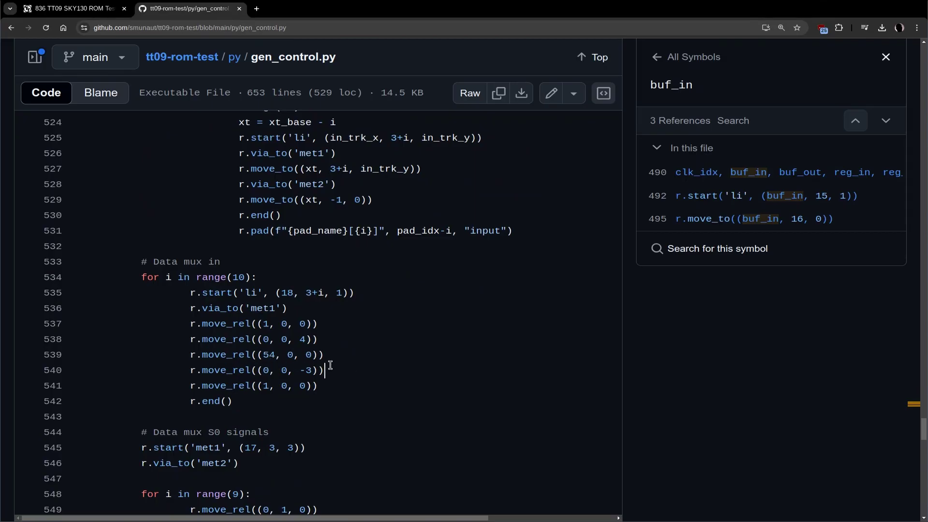
{"action": "scroll", "coordinate": [385, 379], "scroll_direction": "down", "scroll_amount": 9}
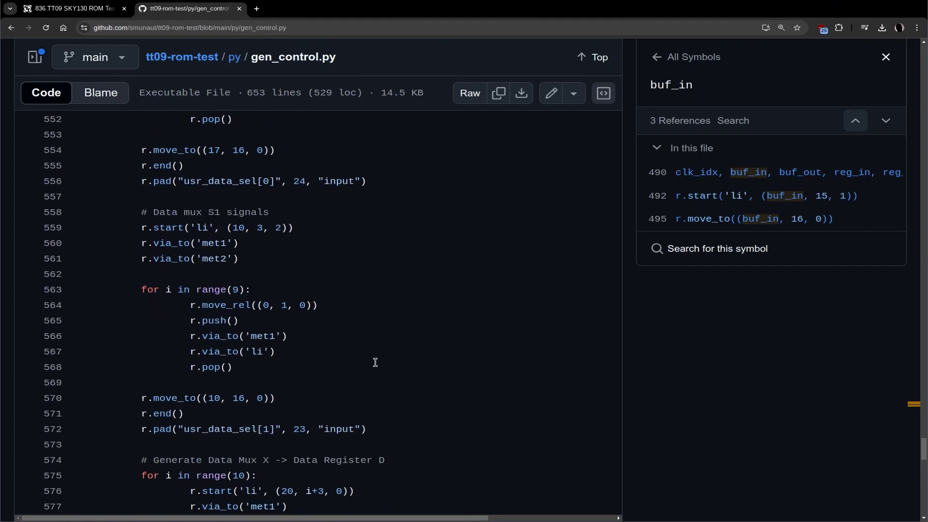
{"action": "scroll", "coordinate": [369, 338], "scroll_direction": "down", "scroll_amount": 16}
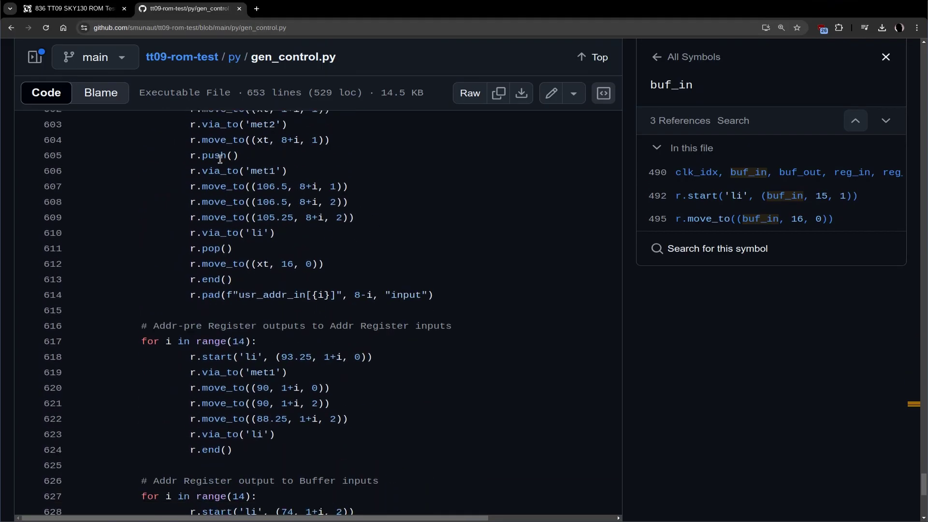
{"action": "scroll", "coordinate": [229, 167], "scroll_direction": "down", "scroll_amount": 9}
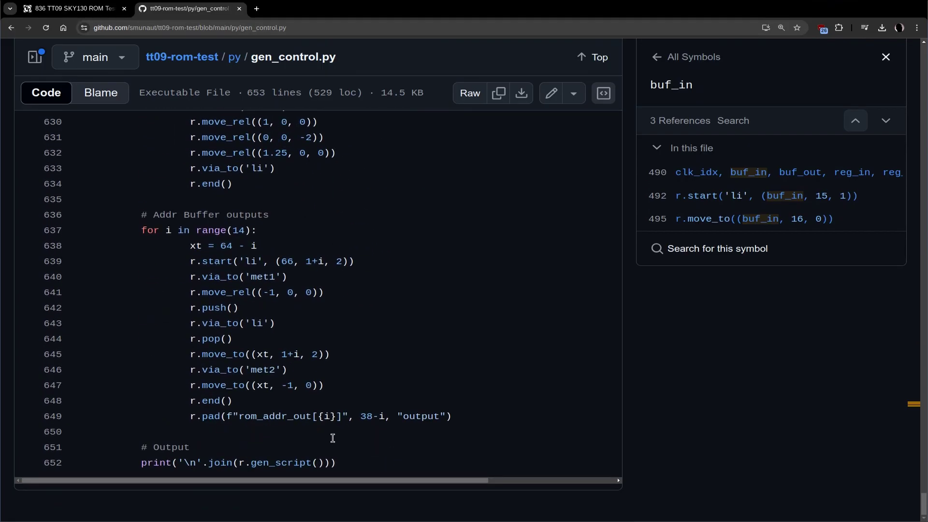
{"action": "scroll", "coordinate": [324, 313], "scroll_direction": "up", "scroll_amount": 5}
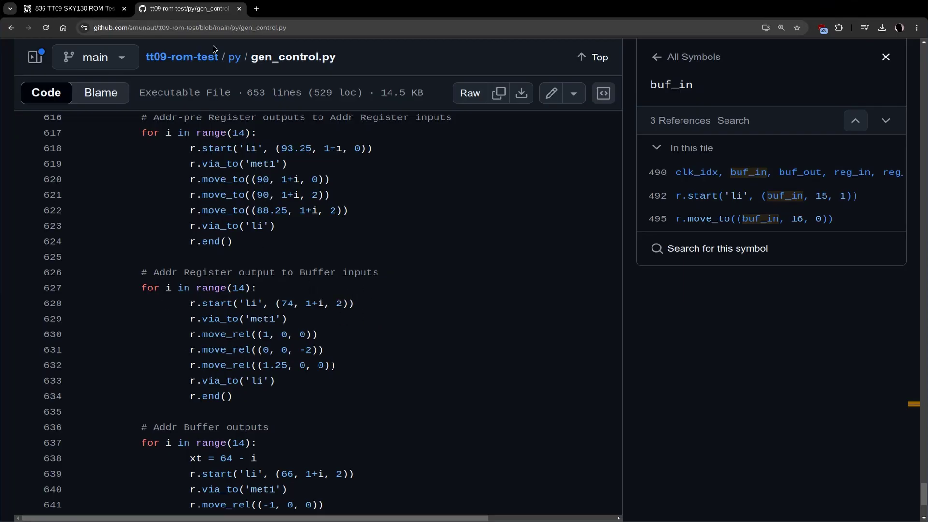
Glance at KLayout, then close the buf_in references and return to the top of gen_control.py
{"action": "key", "text": "alt+Tab"}
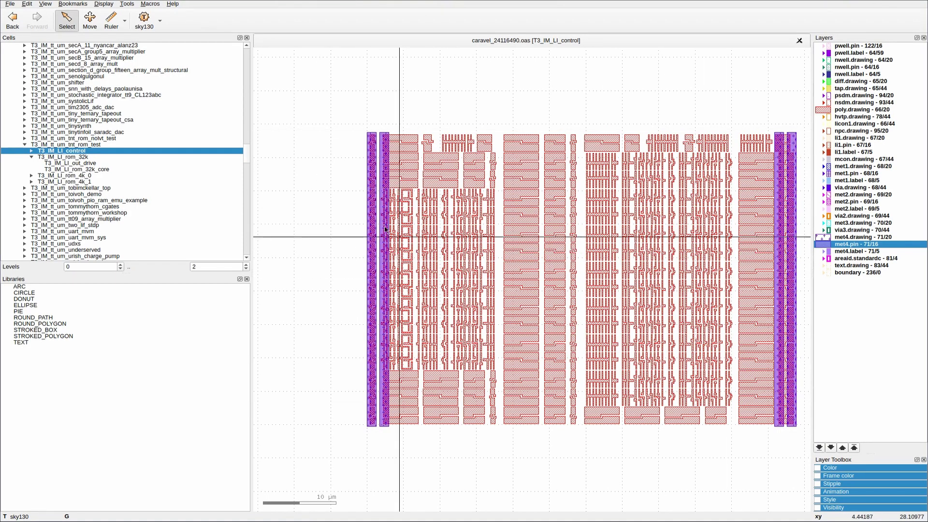
{"action": "key", "text": "alt+Tab"}
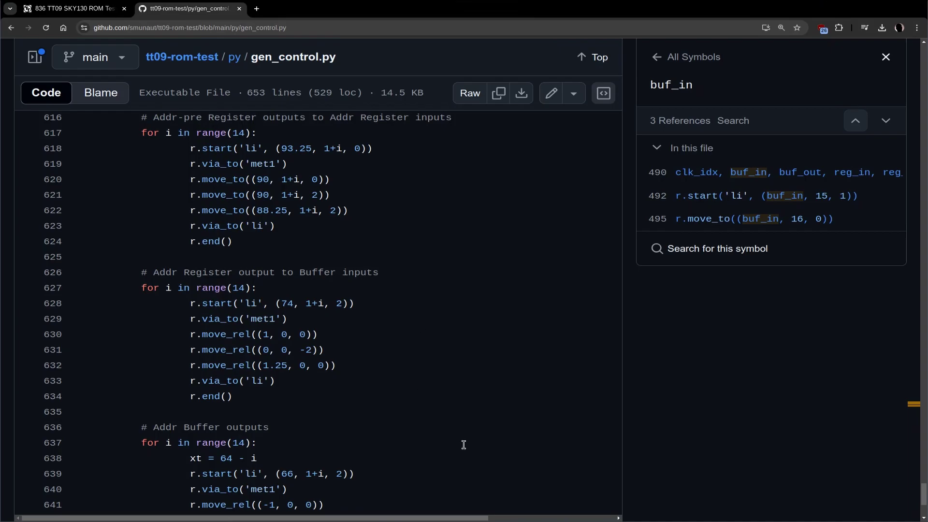
{"action": "scroll", "coordinate": [186, 329], "scroll_direction": "down", "scroll_amount": 5}
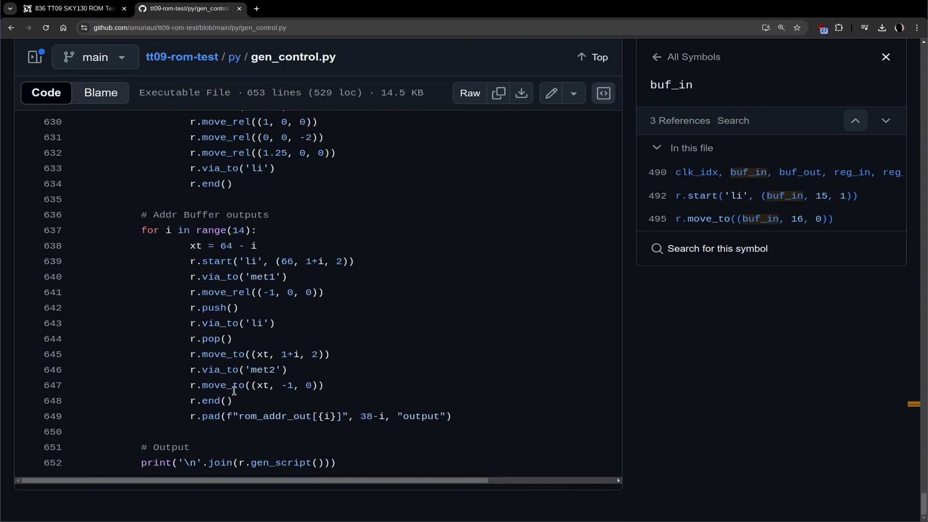
{"action": "scroll", "coordinate": [216, 371], "scroll_direction": "up", "scroll_amount": 20}
{"action": "scroll", "coordinate": [216, 370], "scroll_direction": "up", "scroll_amount": 20}
{"action": "key", "text": "Escape"}
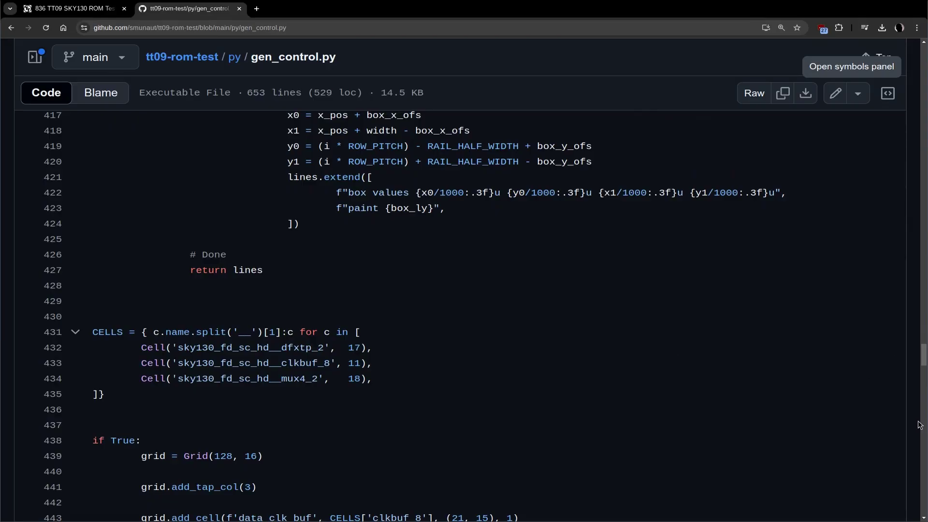
{"action": "left_click_drag", "start_coordinate": [925, 346], "coordinate": [916, 51]}
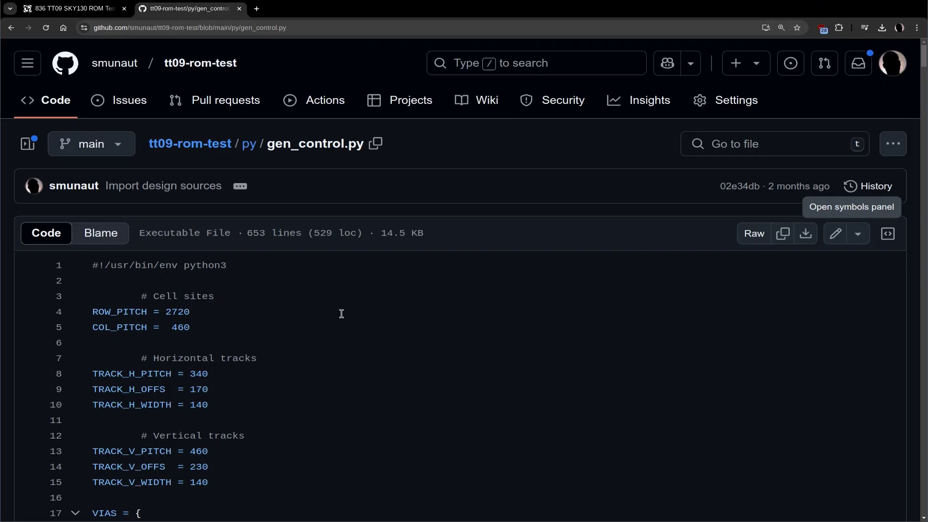
Switch to KLayout showing the T3_IM_LI_control cell's poly shapes and met4.pin stripes
{"action": "key", "text": "alt+Tab"}
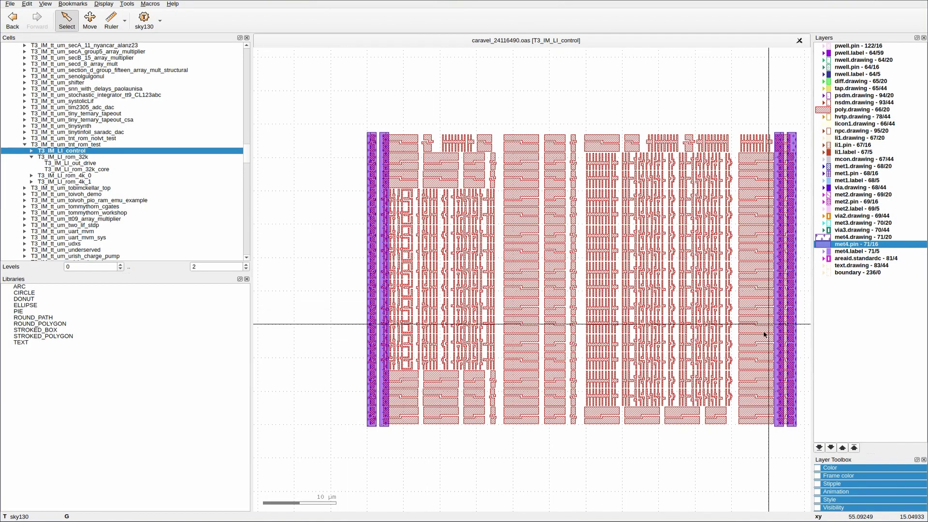